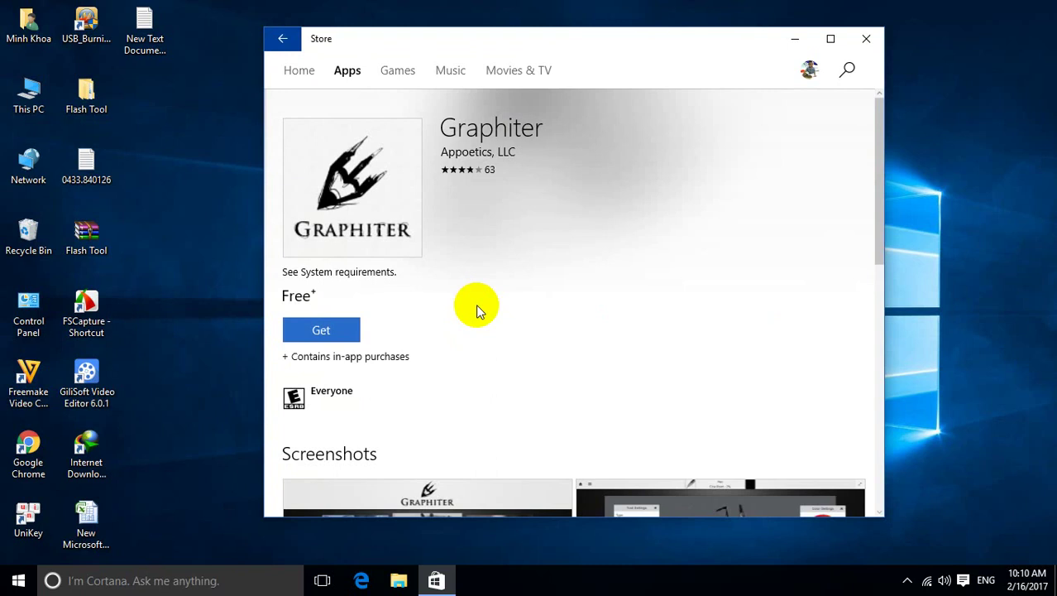
# - Get the free Graphiter app from the Store and launch it
pyautogui.click(342, 329)
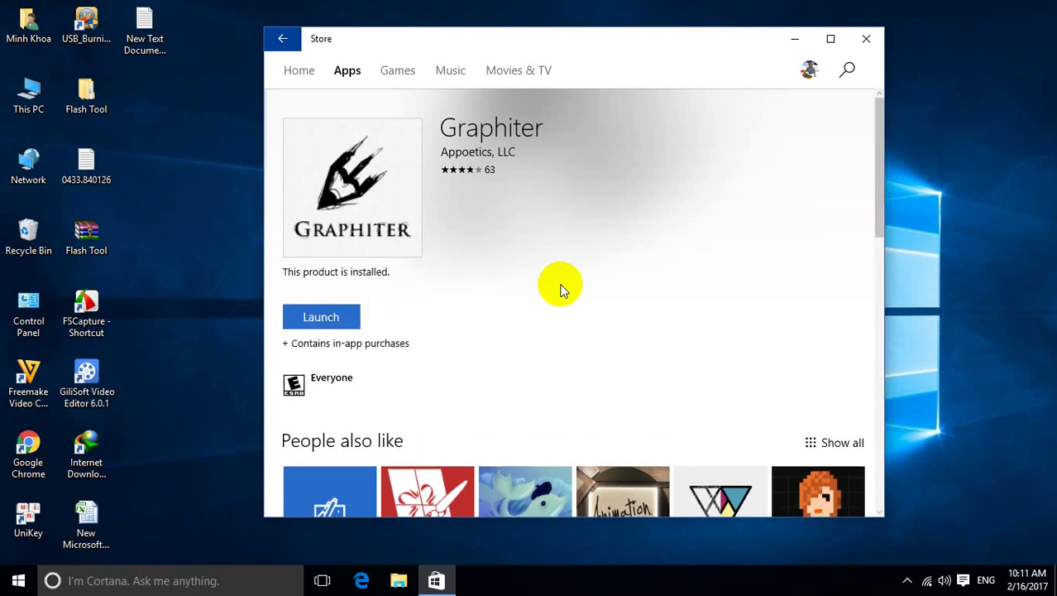
pyautogui.click(321, 318)
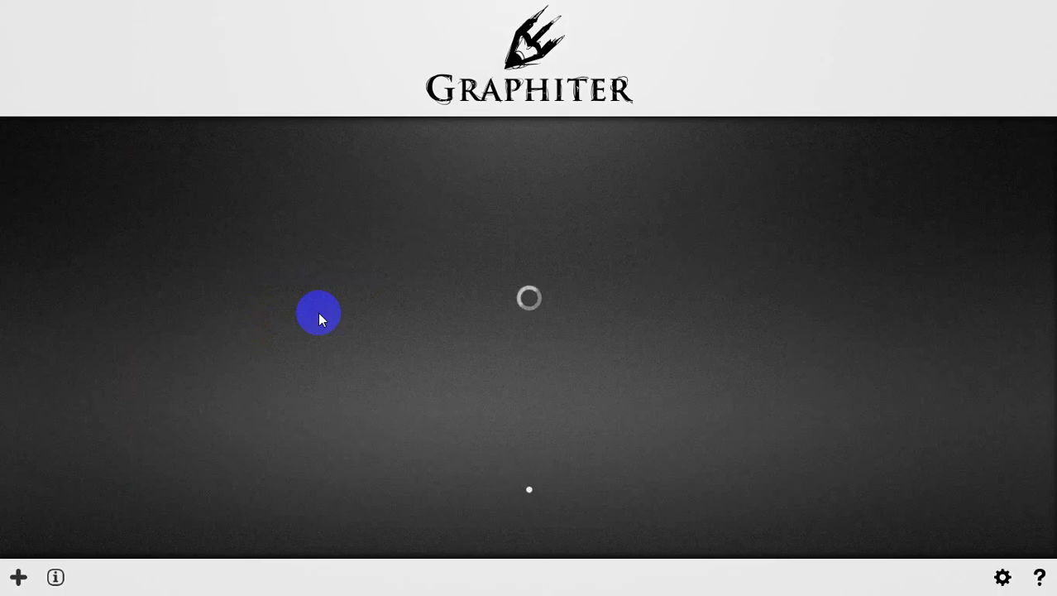
pyautogui.click(318, 312)
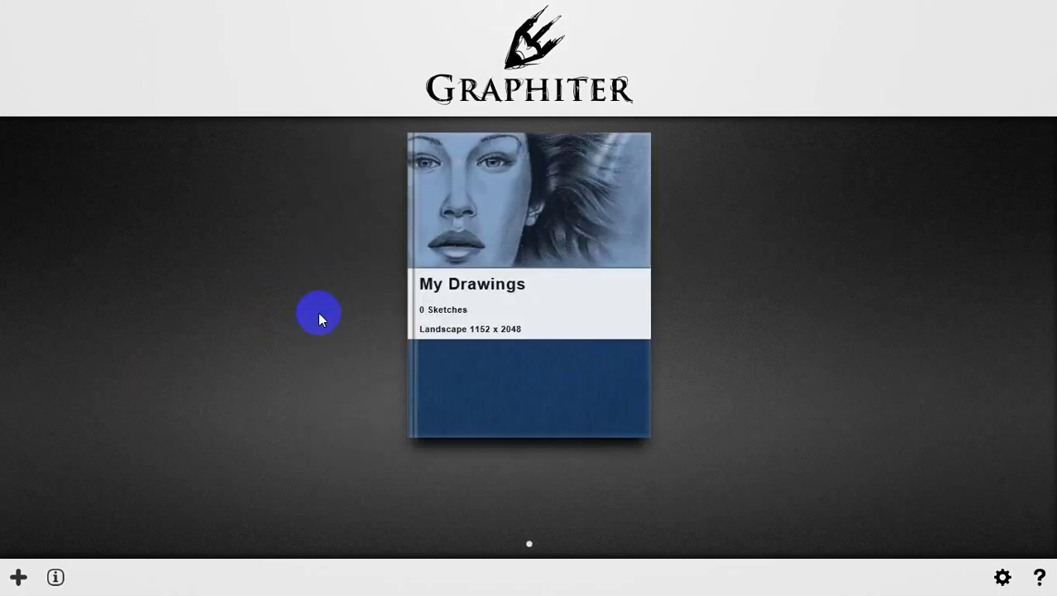
# - Open the My Drawings sketchbook and draw a zigzag line with the HB graphite pencil on the upper part of the page
pyautogui.click(472, 277)
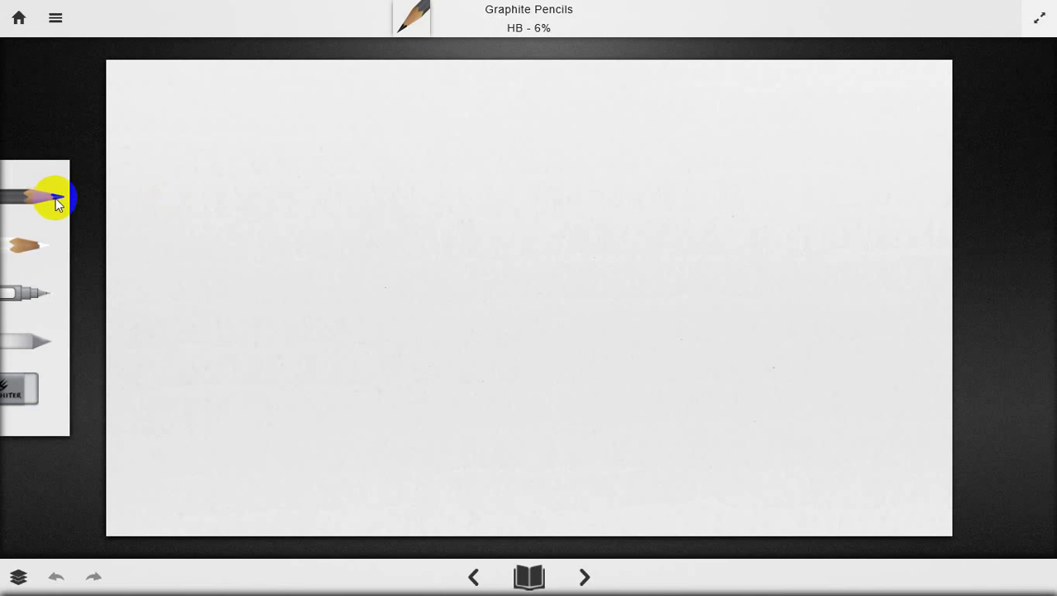
pyautogui.moveTo(262, 170)
pyautogui.mouseDown()
pyautogui.moveTo(390, 258)
pyautogui.moveTo(237, 244)
pyautogui.moveTo(425, 301)
pyautogui.mouseUp()
# - View the purchase offers for the color pencil and the ink pen, closing each without buying
pyautogui.click(26, 246)
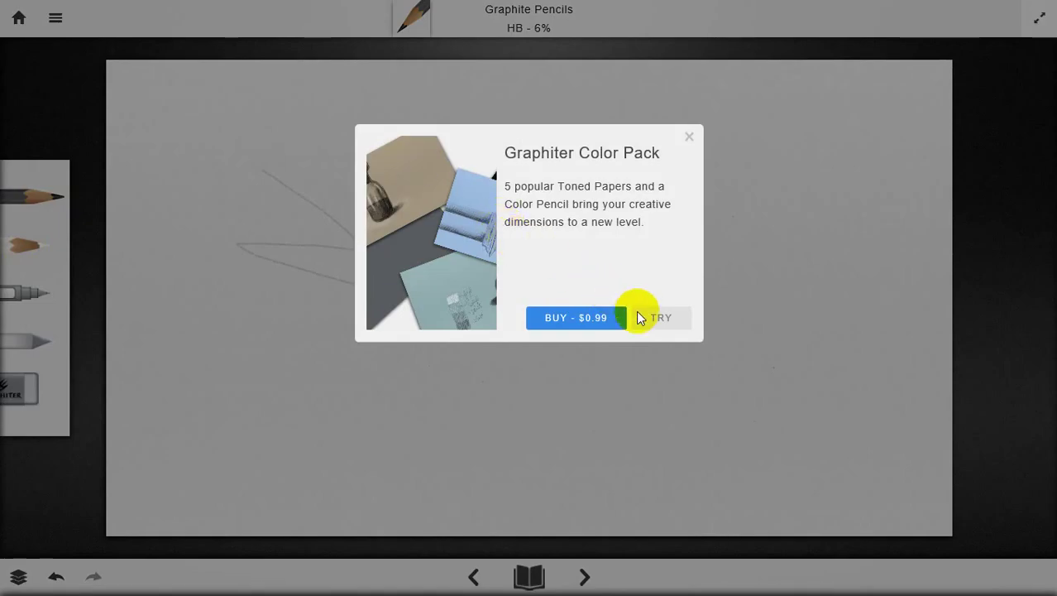
pyautogui.click(691, 134)
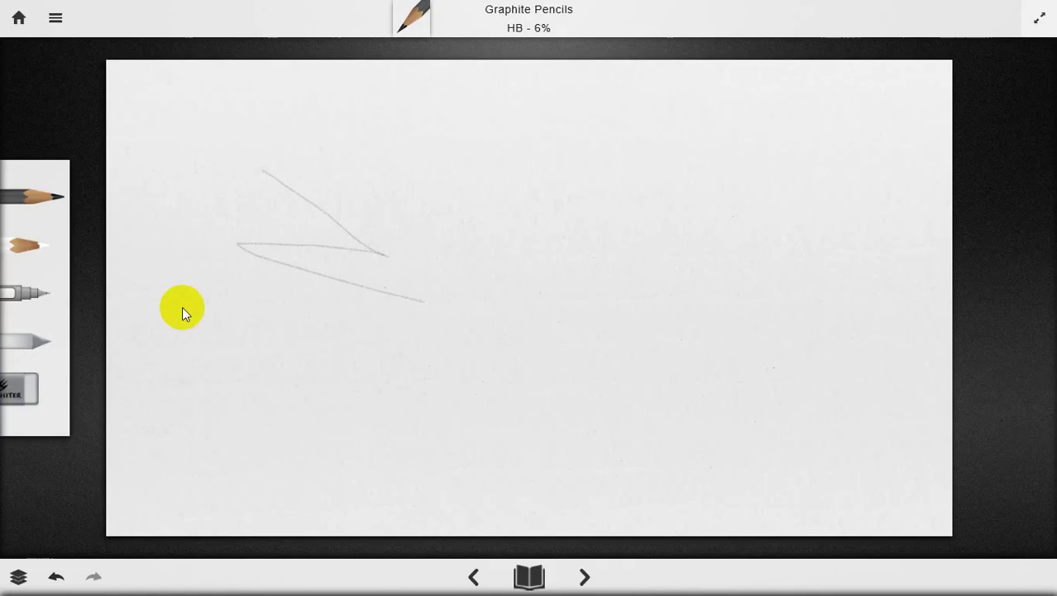
pyautogui.click(43, 297)
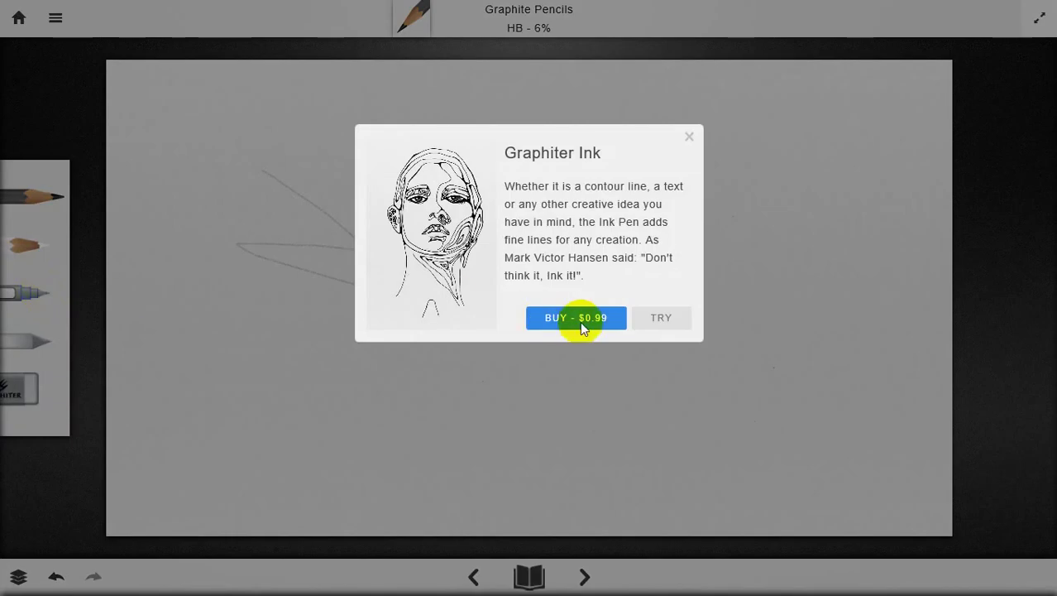
pyautogui.click(691, 135)
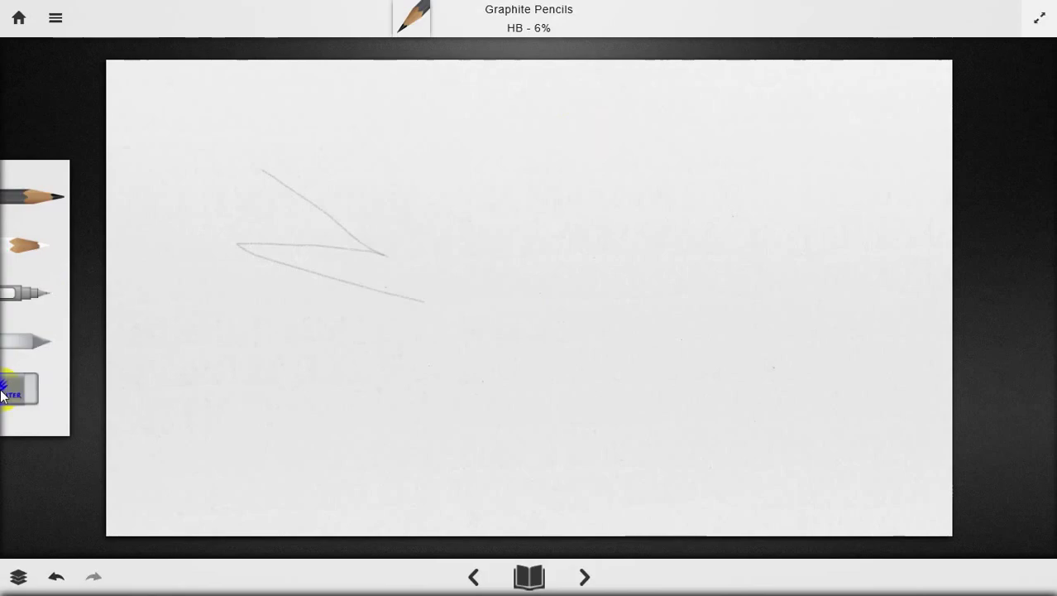
# - Erase small parts of the zigzag line with the Soft 10% eraser
pyautogui.click(19, 394)
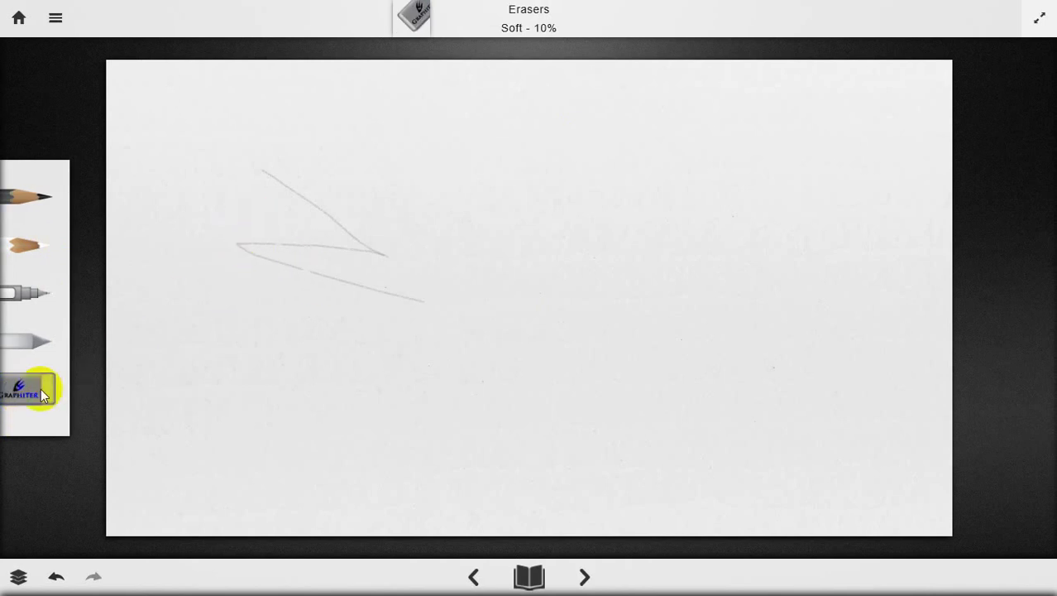
pyautogui.moveTo(253, 189); pyautogui.dragTo(268, 246)
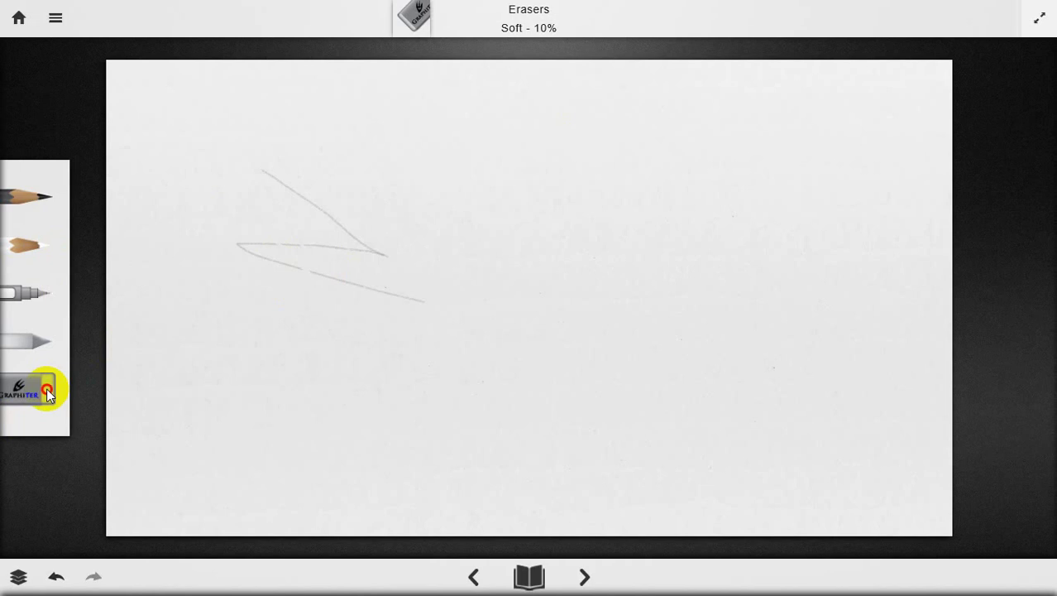
pyautogui.moveTo(294, 212); pyautogui.dragTo(377, 331)
# - Sketch large overlapping loops across the page with the HB graphite pencil and erase parts of the upper-left lines with the soft eraser
pyautogui.click(50, 207)
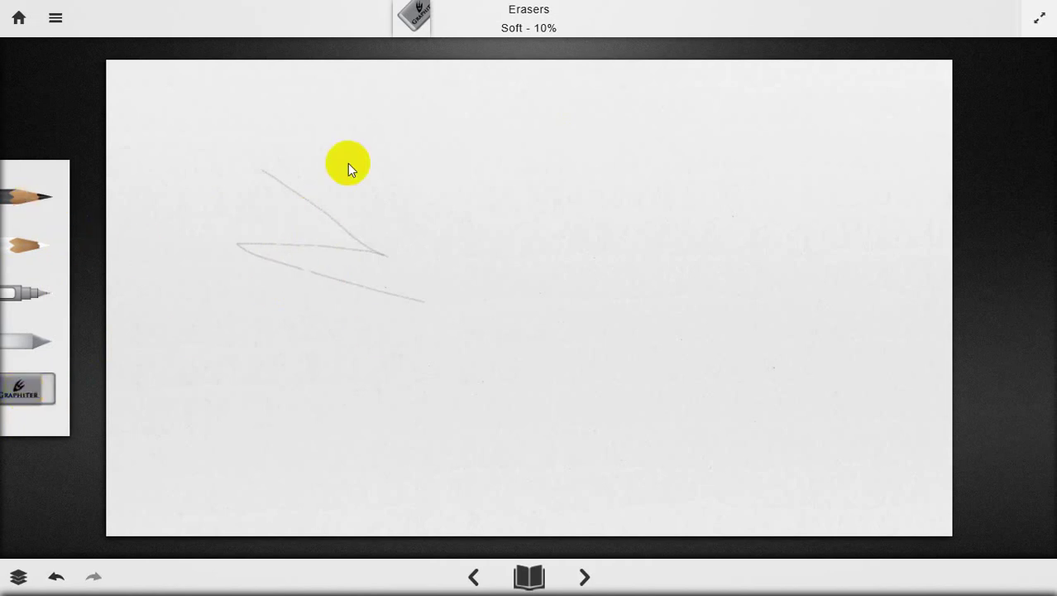
pyautogui.moveTo(446, 189)
pyautogui.mouseDown()
pyautogui.moveTo(507, 261)
pyautogui.moveTo(435, 300)
pyautogui.moveTo(567, 302)
pyautogui.moveTo(546, 336)
pyautogui.moveTo(679, 358)
pyautogui.moveTo(539, 137)
pyautogui.moveTo(295, 177)
pyautogui.moveTo(553, 181)
pyautogui.moveTo(299, 159)
pyautogui.moveTo(238, 205)
pyautogui.moveTo(570, 326)
pyautogui.moveTo(519, 347)
pyautogui.moveTo(471, 442)
pyautogui.moveTo(603, 435)
pyautogui.moveTo(790, 311)
pyautogui.mouseUp()
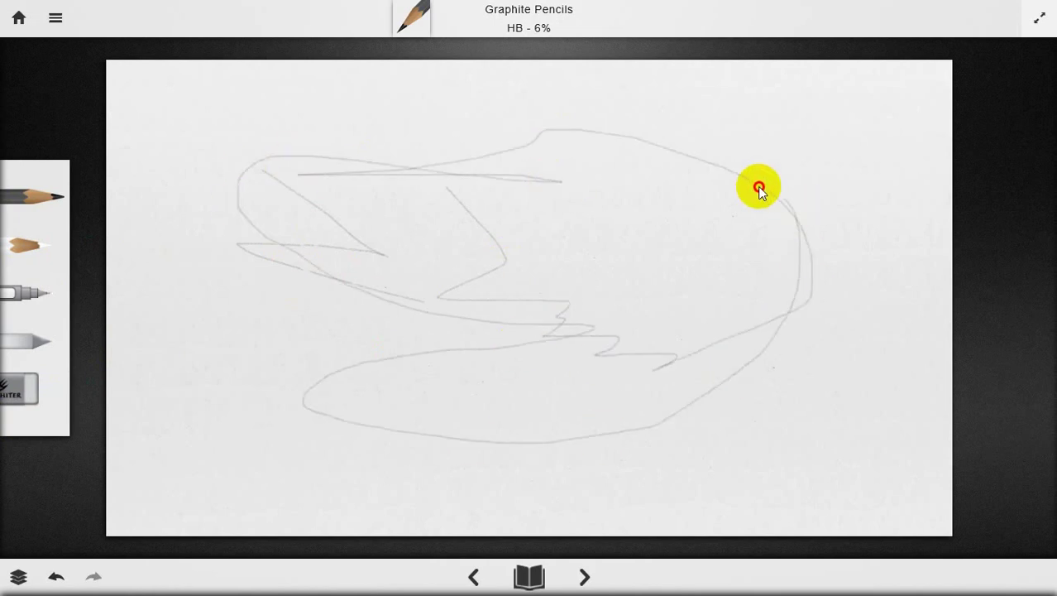
pyautogui.moveTo(759, 189)
pyautogui.mouseDown()
pyautogui.moveTo(544, 150)
pyautogui.moveTo(301, 135)
pyautogui.moveTo(423, 101)
pyautogui.moveTo(721, 146)
pyautogui.moveTo(864, 231)
pyautogui.moveTo(870, 305)
pyautogui.moveTo(417, 355)
pyautogui.mouseUp()
pyautogui.click(33, 385)
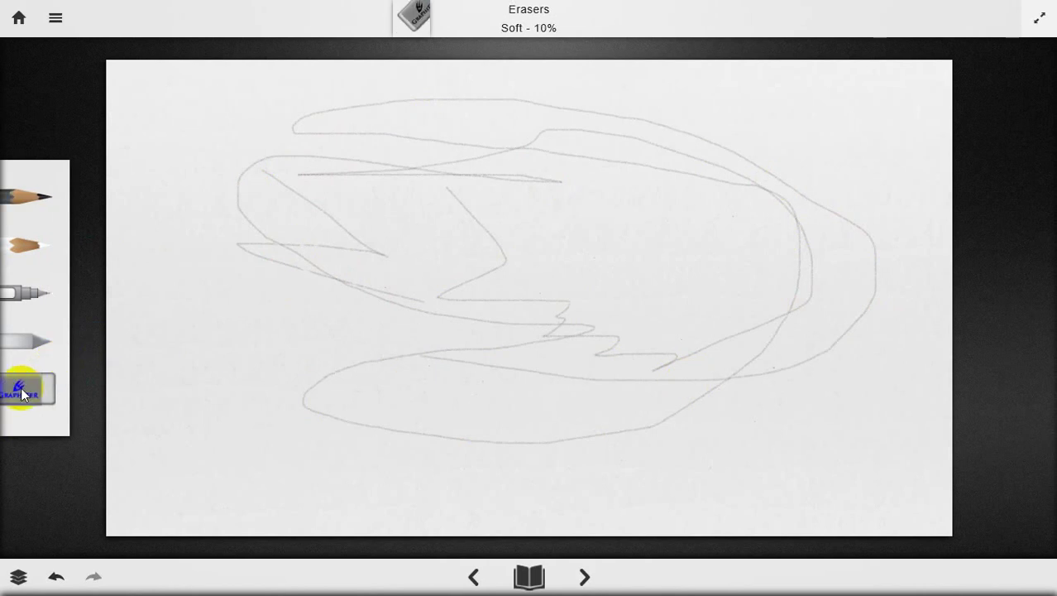
pyautogui.moveTo(326, 196)
pyautogui.mouseDown()
pyautogui.moveTo(263, 179)
pyautogui.moveTo(406, 264)
pyautogui.moveTo(340, 234)
pyautogui.moveTo(420, 249)
pyautogui.moveTo(329, 209)
pyautogui.moveTo(378, 185)
pyautogui.moveTo(301, 183)
pyautogui.moveTo(356, 187)
pyautogui.moveTo(362, 158)
pyautogui.moveTo(344, 157)
pyautogui.moveTo(450, 228)
pyautogui.moveTo(414, 174)
pyautogui.moveTo(330, 167)
pyautogui.moveTo(339, 180)
pyautogui.moveTo(367, 180)
pyautogui.moveTo(320, 177)
pyautogui.moveTo(351, 173)
pyautogui.moveTo(329, 159)
pyautogui.moveTo(299, 177)
pyautogui.mouseUp()
# - Review the Color Pack, Ink and Blend Tool offers in turn, closing each without buying or trying it
pyautogui.click(31, 241)
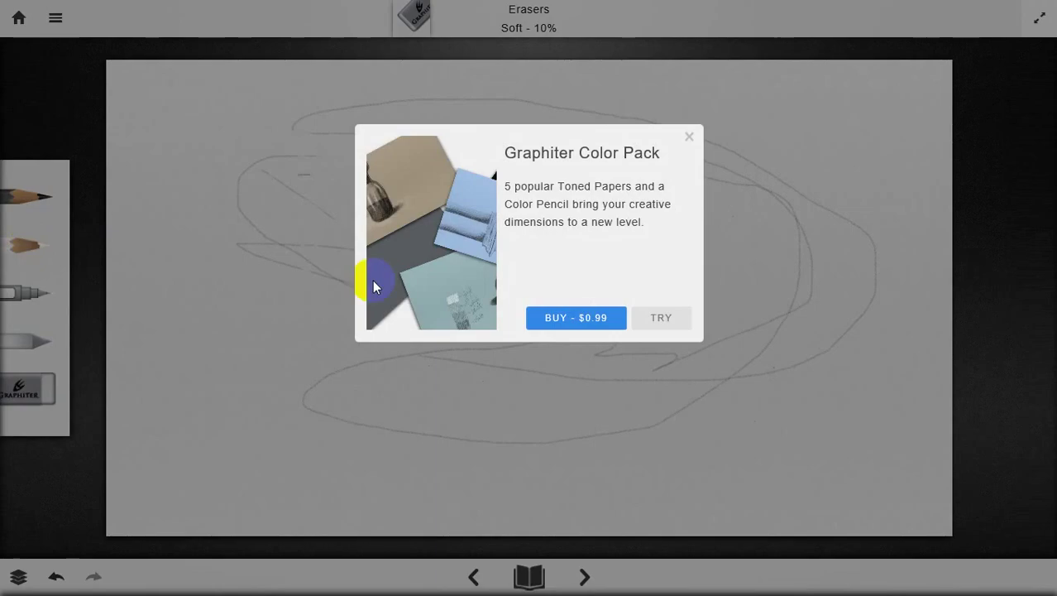
pyautogui.click(685, 137)
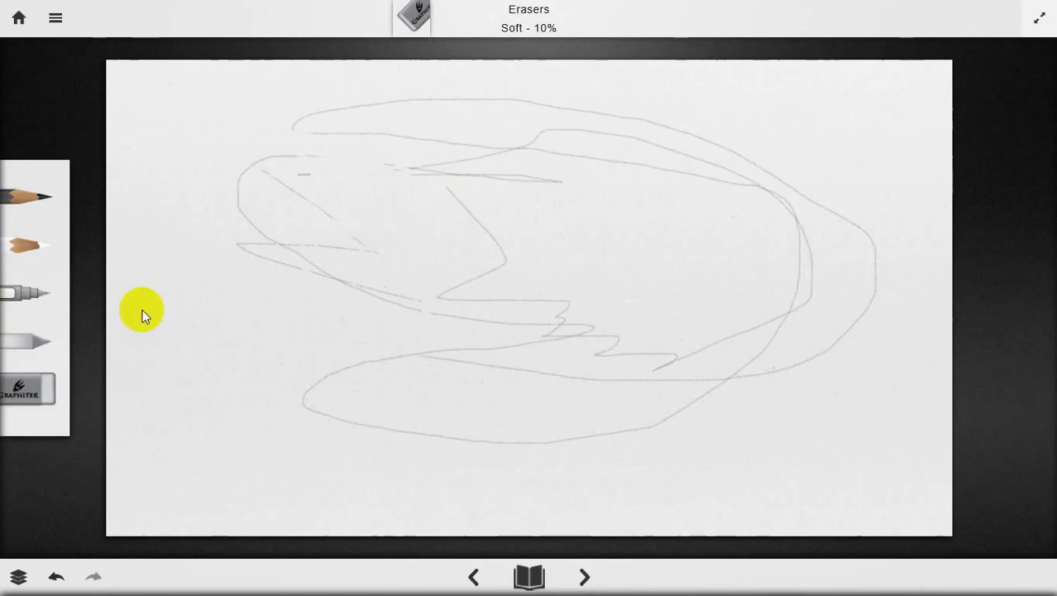
pyautogui.click(21, 292)
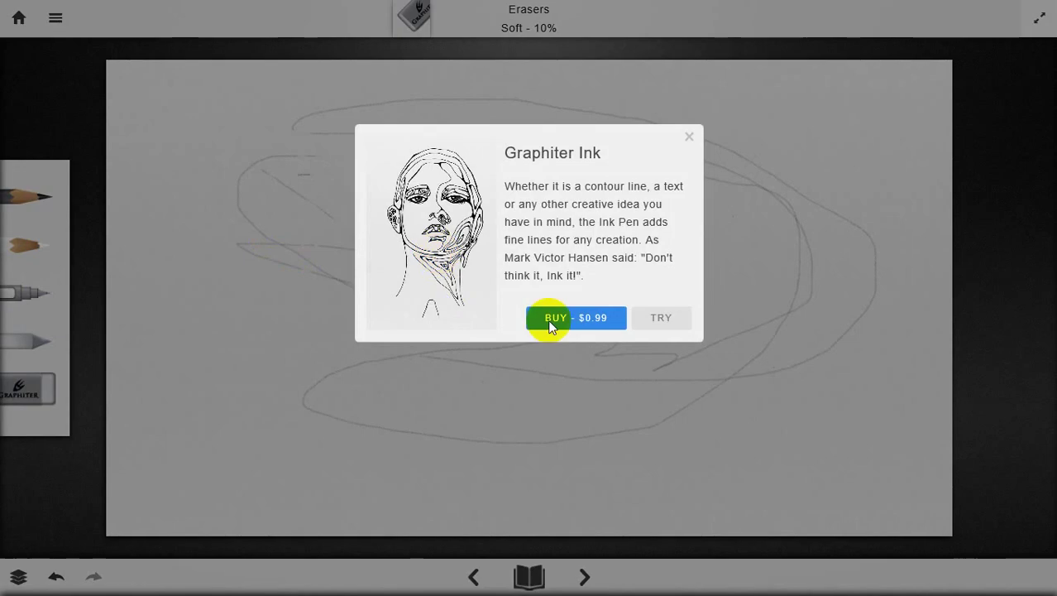
pyautogui.click(688, 138)
pyautogui.click(54, 339)
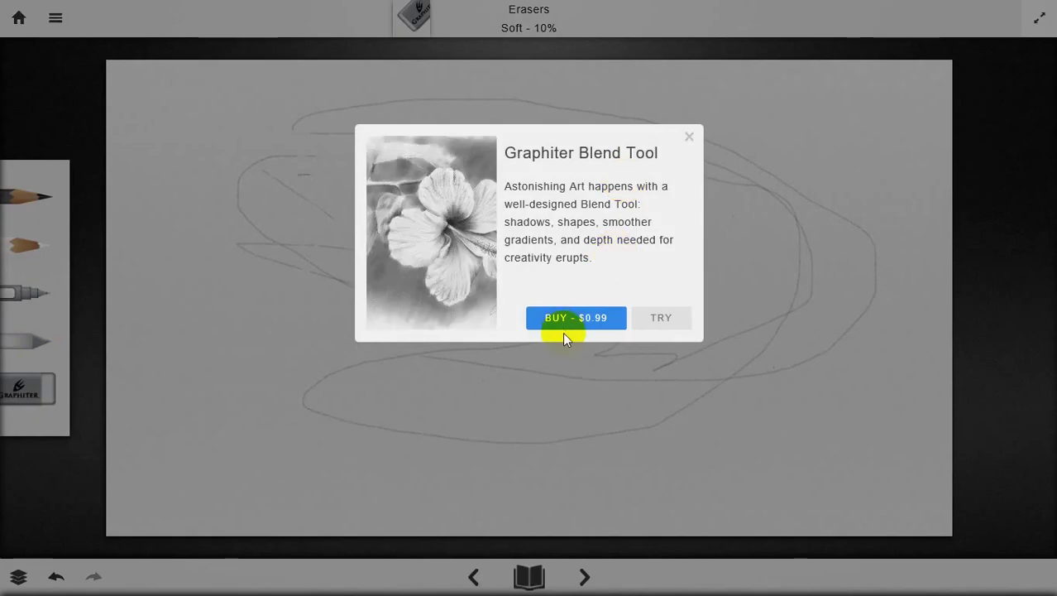
pyautogui.click(687, 137)
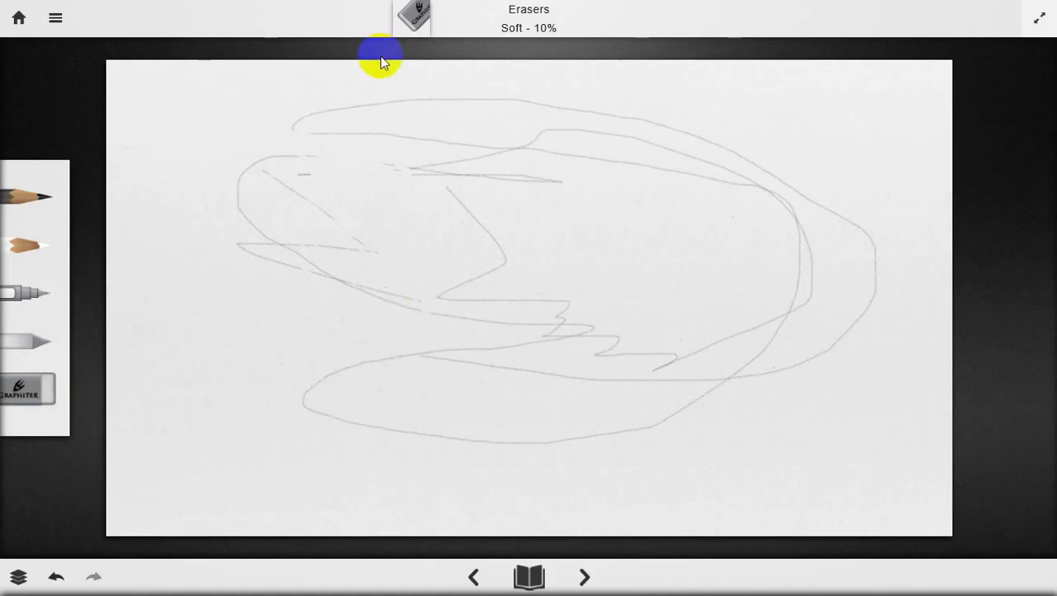
# - Turn to the next page and sketch two separate angular shapes with the HB graphite pencil
pyautogui.click(584, 577)
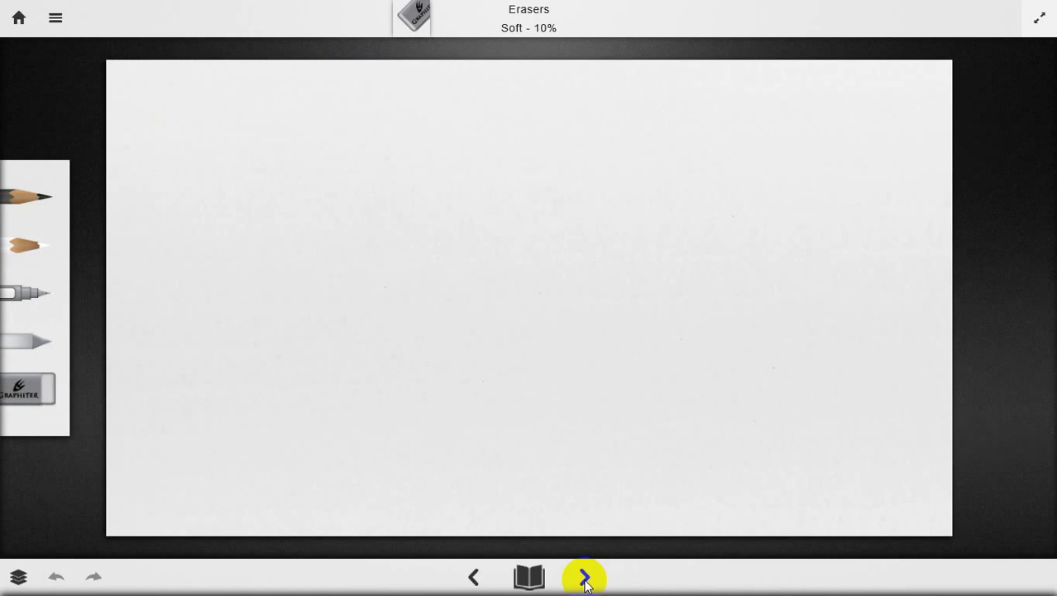
pyautogui.click(50, 196)
pyautogui.moveTo(222, 160)
pyautogui.mouseDown()
pyautogui.moveTo(399, 336)
pyautogui.moveTo(240, 320)
pyautogui.mouseUp()
pyautogui.moveTo(447, 209)
pyautogui.mouseDown()
pyautogui.moveTo(607, 284)
pyautogui.moveTo(455, 325)
pyautogui.mouseUp()
# - Start the trials of the Graphiter Color Pack and the Graphiter Blend Tool
pyautogui.click(29, 248)
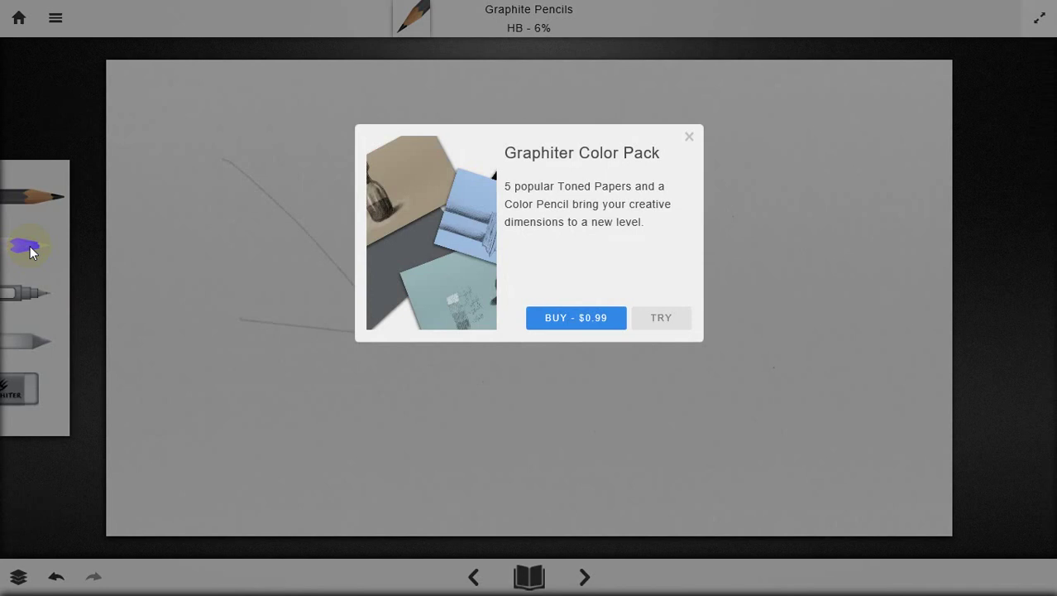
pyautogui.click(669, 313)
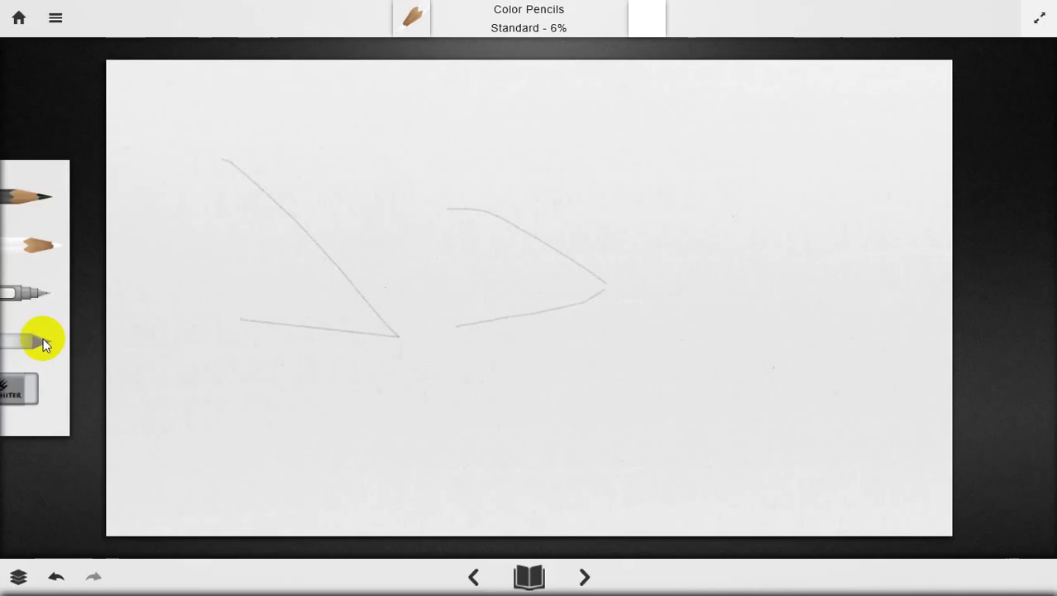
pyautogui.click(43, 340)
pyautogui.click(671, 317)
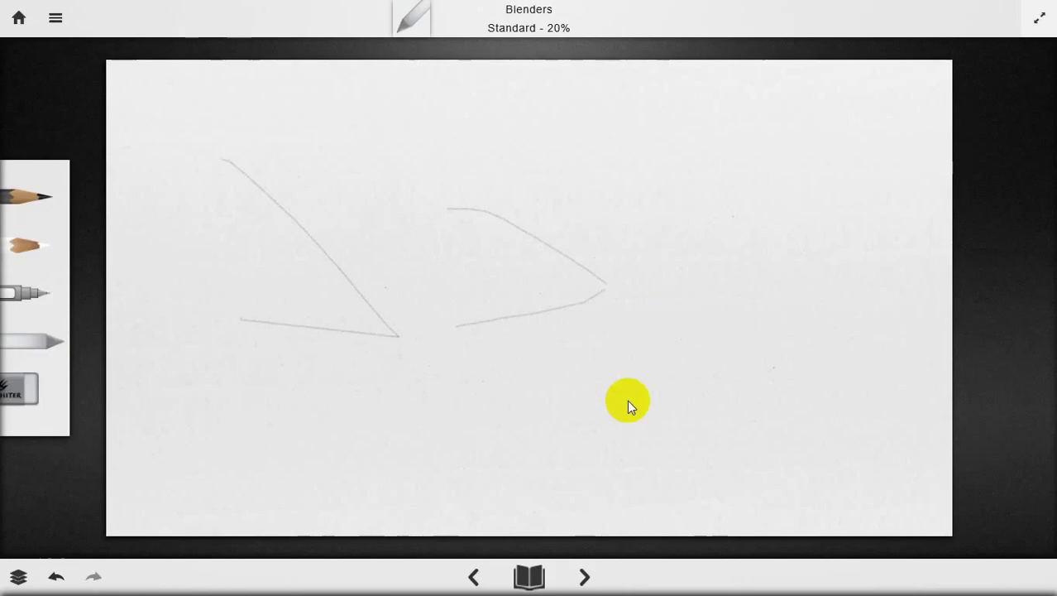
# - Turn forward to a blank page and draw several crossing lines with the HB graphite pencil
pyautogui.click(584, 577)
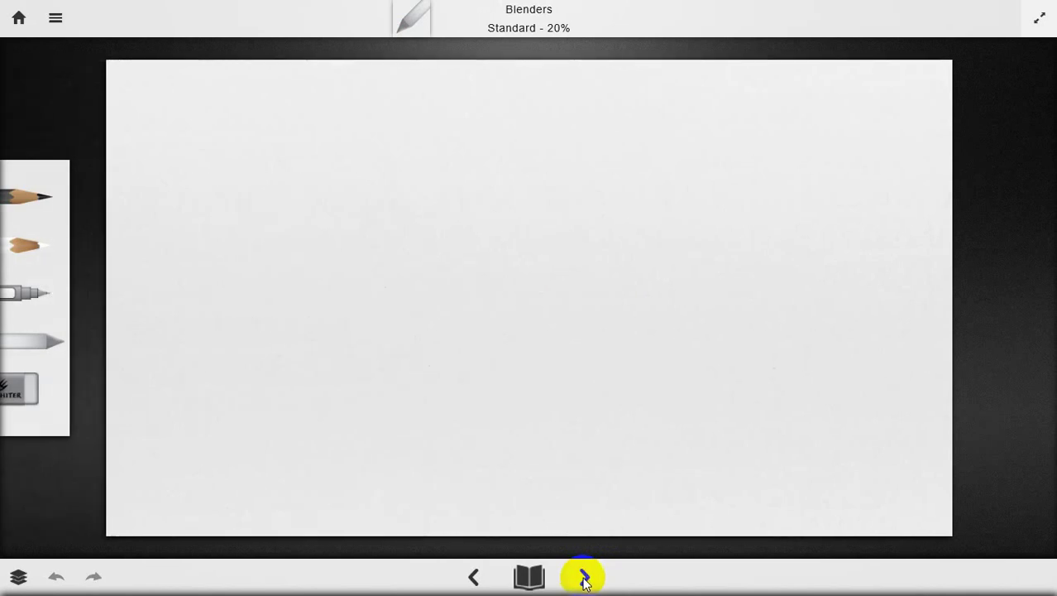
pyautogui.click(584, 578)
pyautogui.click(34, 195)
pyautogui.moveTo(225, 149); pyautogui.dragTo(415, 291)
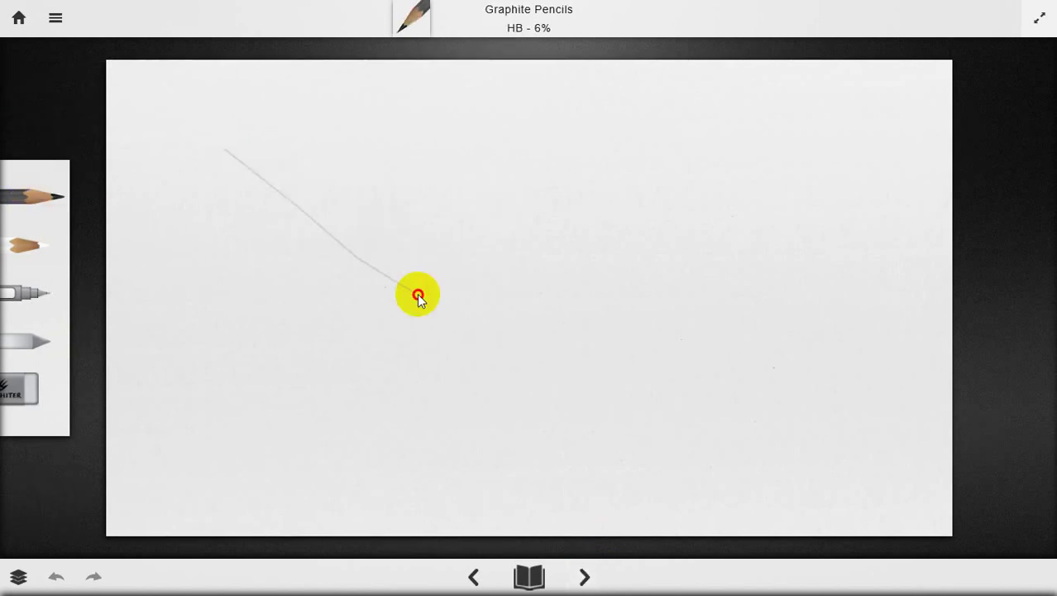
pyautogui.moveTo(451, 155)
pyautogui.mouseDown()
pyautogui.moveTo(346, 311)
pyautogui.moveTo(615, 288)
pyautogui.moveTo(719, 264)
pyautogui.mouseUp()
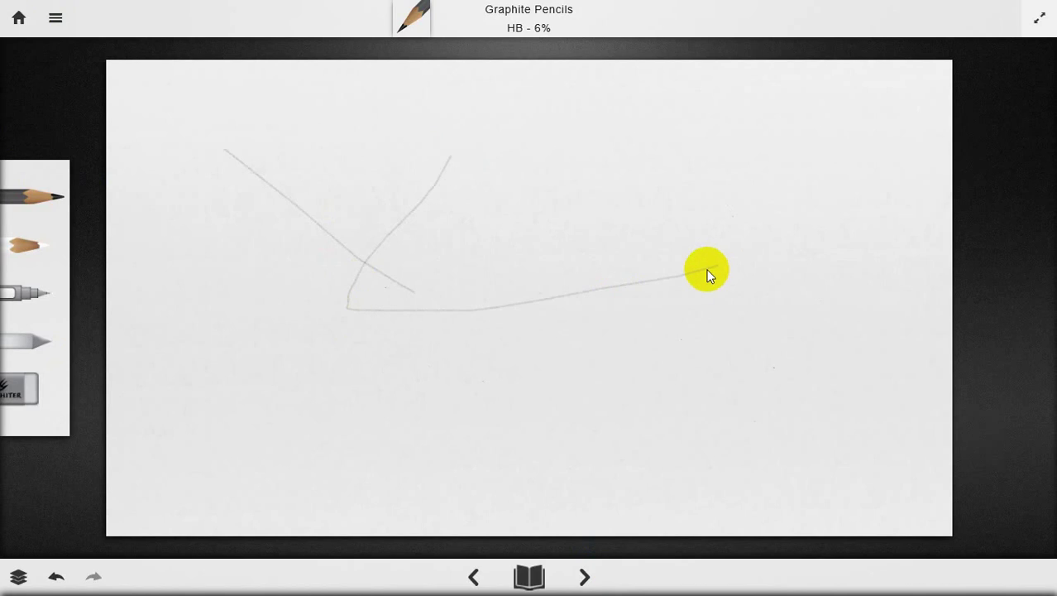
pyautogui.moveTo(612, 241); pyautogui.dragTo(650, 354)
# - Turn forward two pages in the sketchbook
pyautogui.click(584, 576)
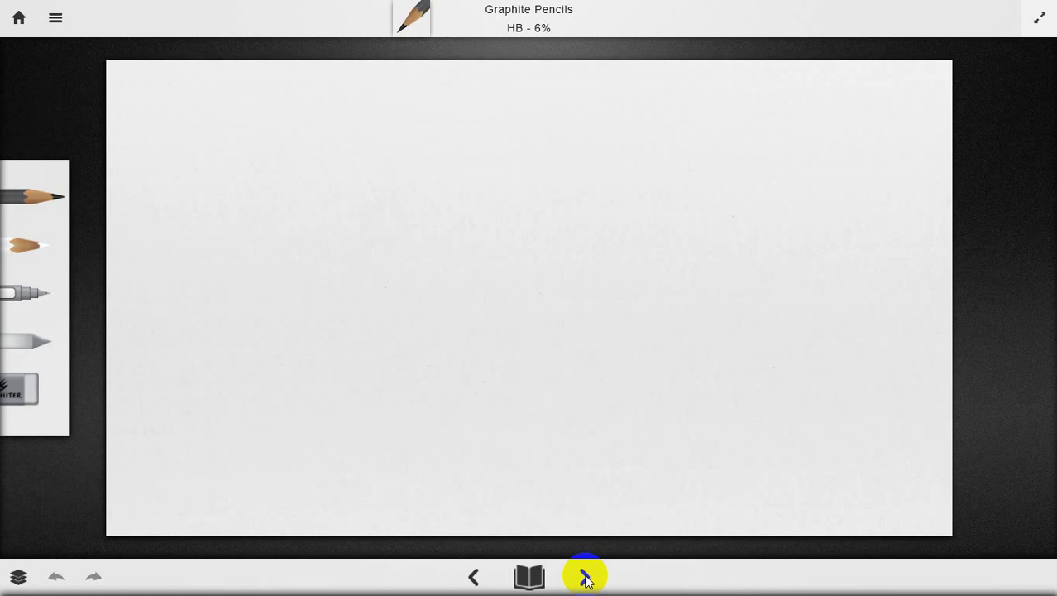
pyautogui.click(584, 577)
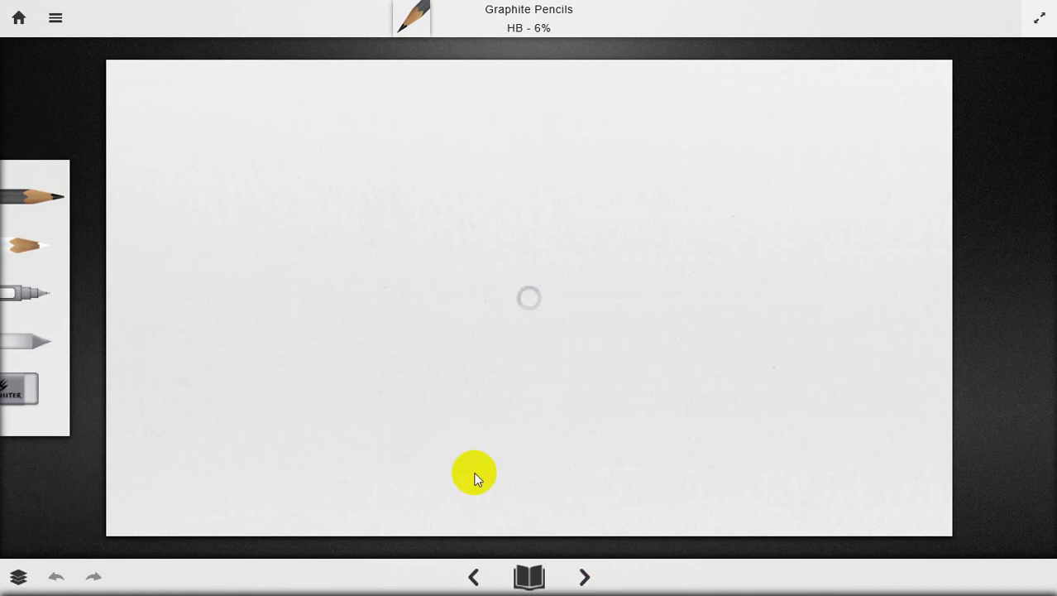
# - Show the page's layers and check the opacity setting of the transparent drawing layer
pyautogui.click(18, 577)
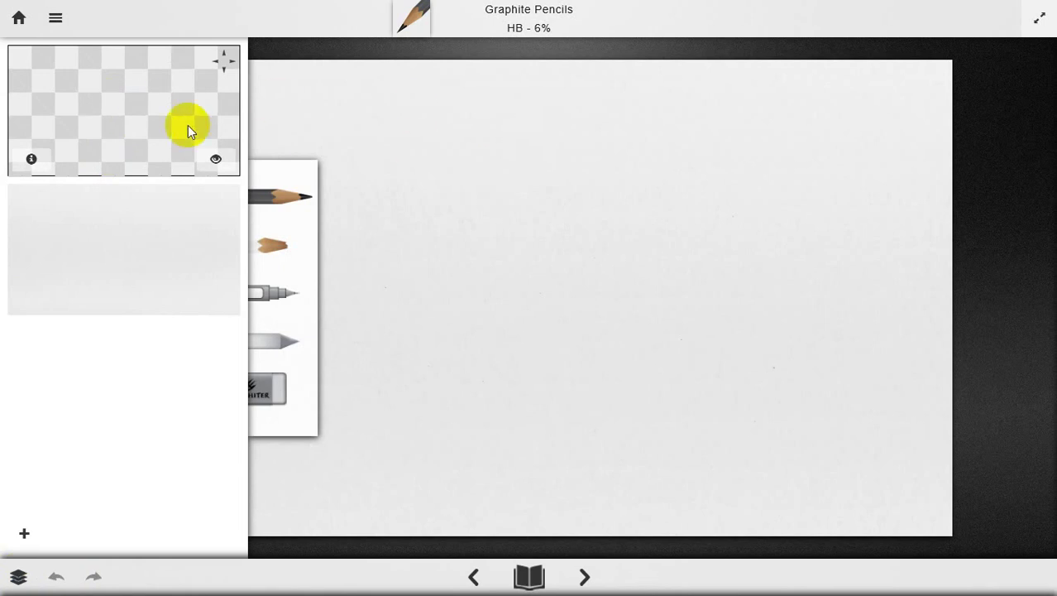
pyautogui.click(31, 158)
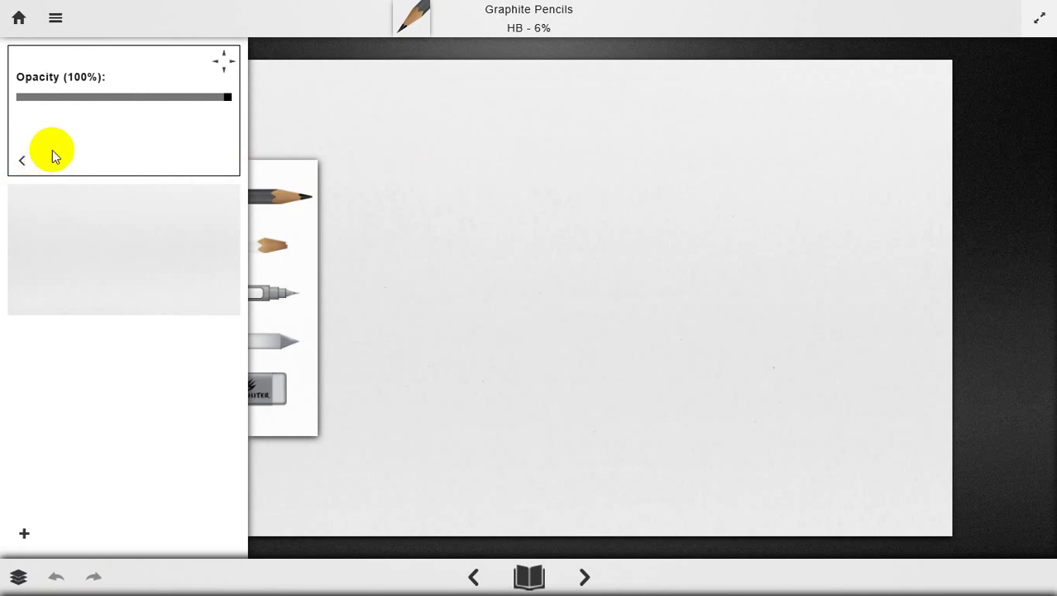
pyautogui.click(23, 159)
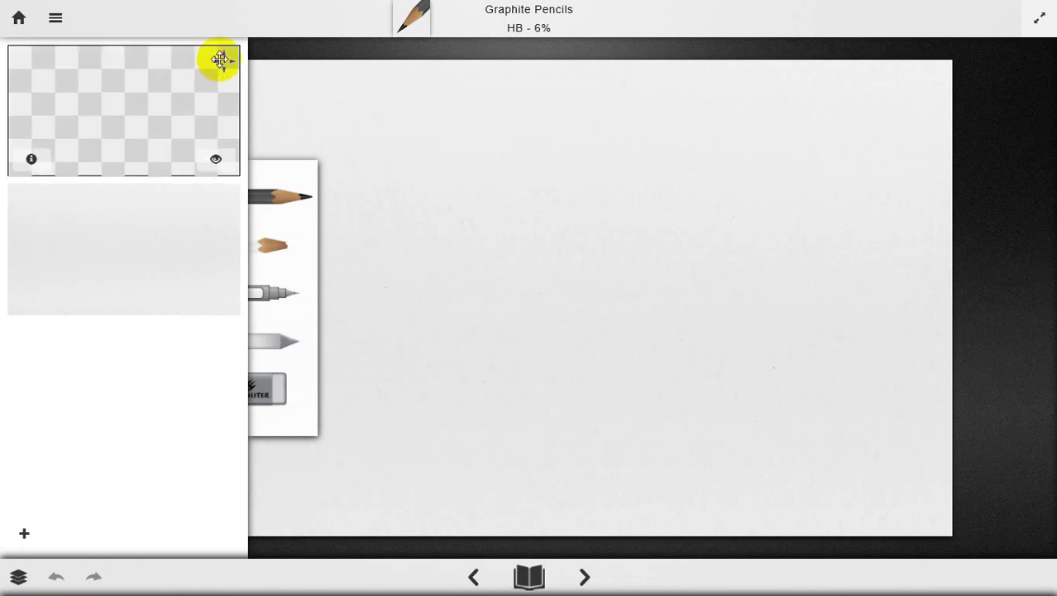
# - Try to move the transparent drawing layer below the paper layer
pyautogui.moveTo(223, 61); pyautogui.dragTo(235, 166)
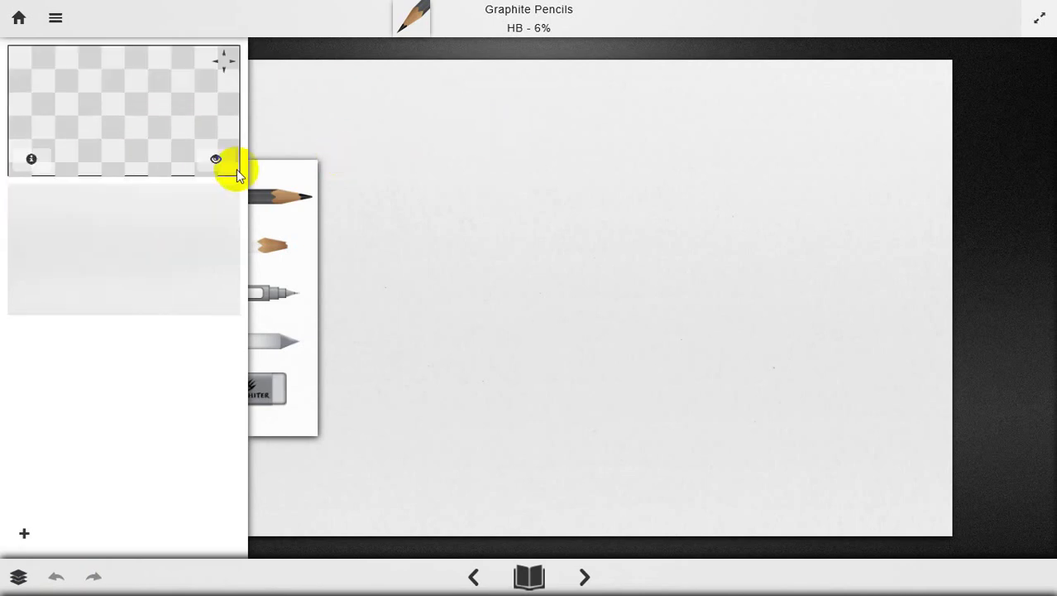
pyautogui.moveTo(223, 60); pyautogui.dragTo(188, 324)
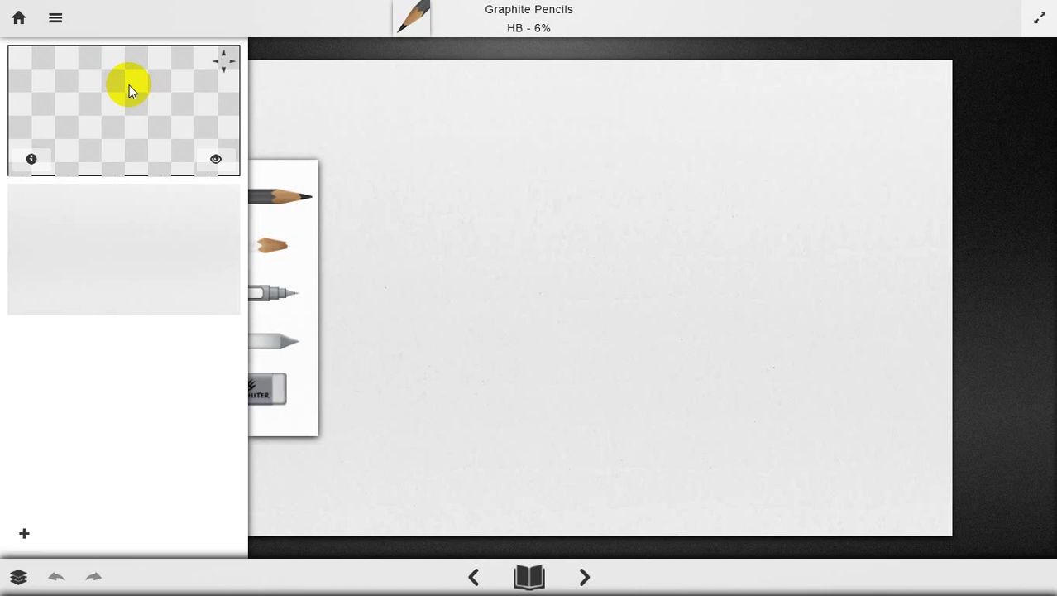
# - Hide the transparent drawing layer and keep it selected
pyautogui.click(215, 161)
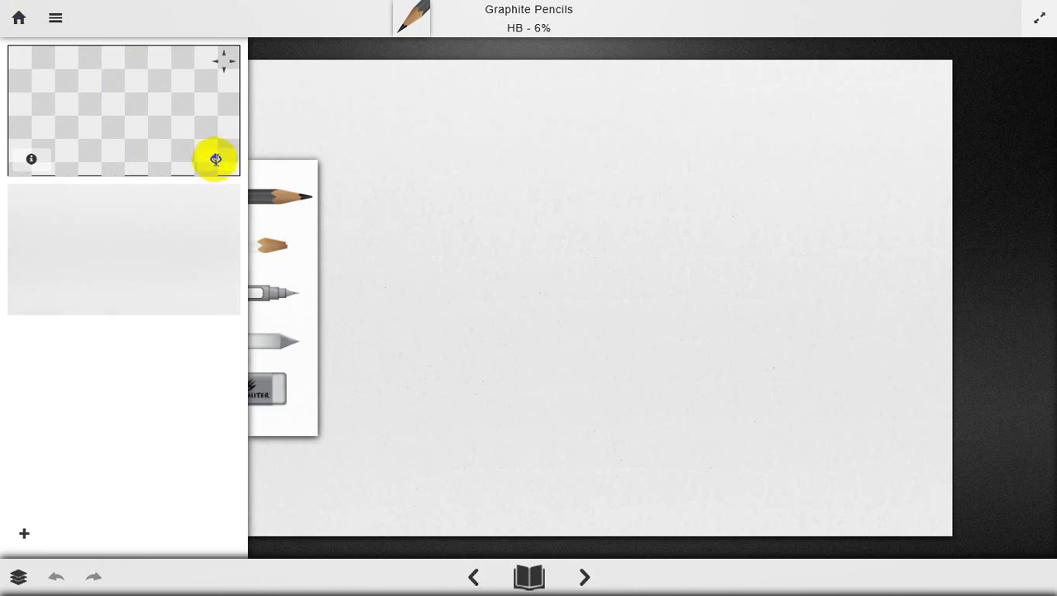
pyautogui.click(408, 136)
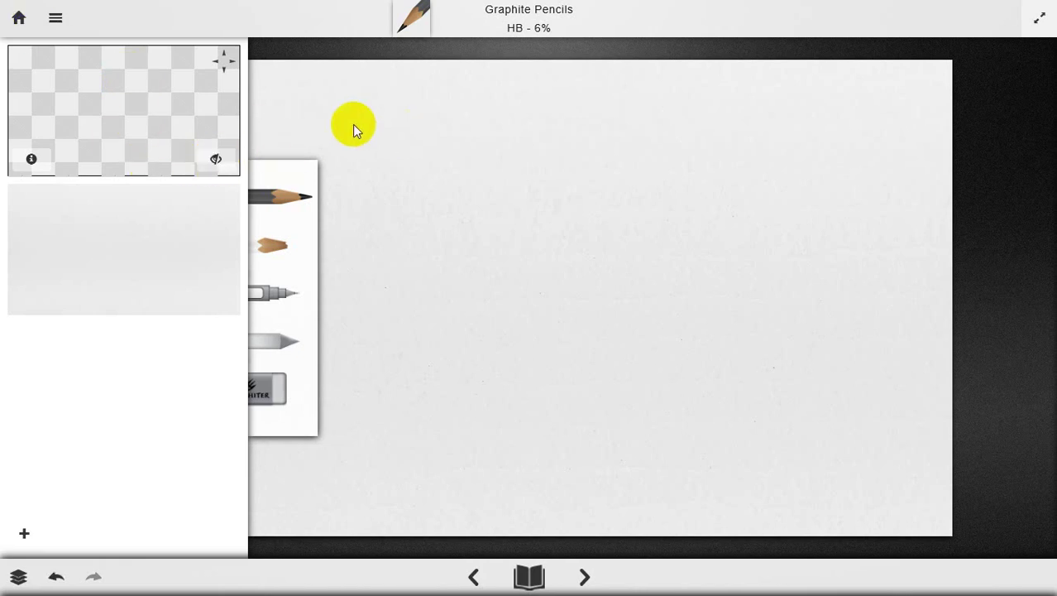
pyautogui.click(93, 81)
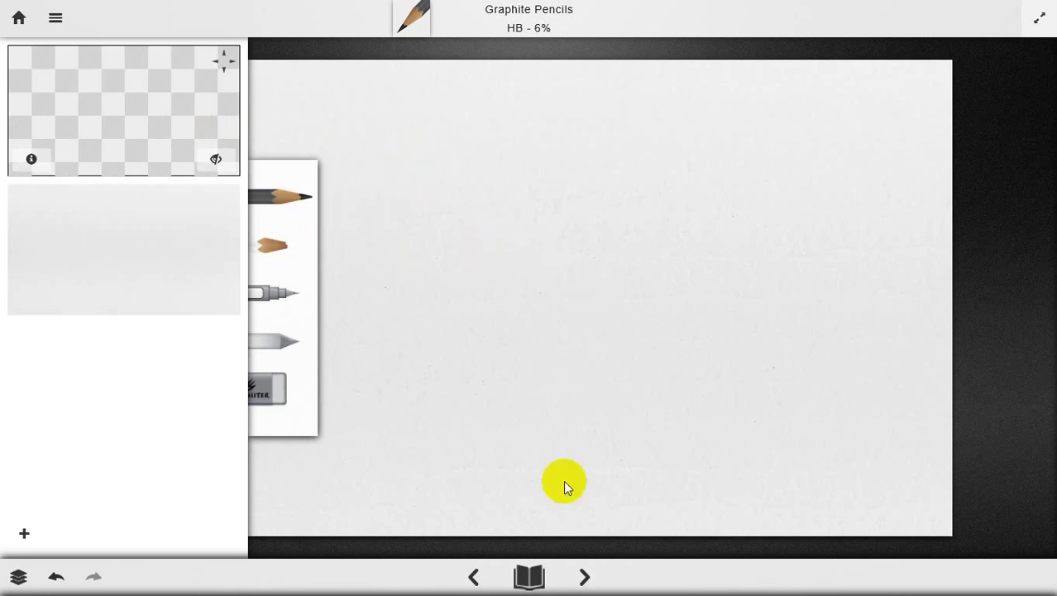
# - Turn forward one page in the sketchbook and hide the layer list
pyautogui.click(585, 575)
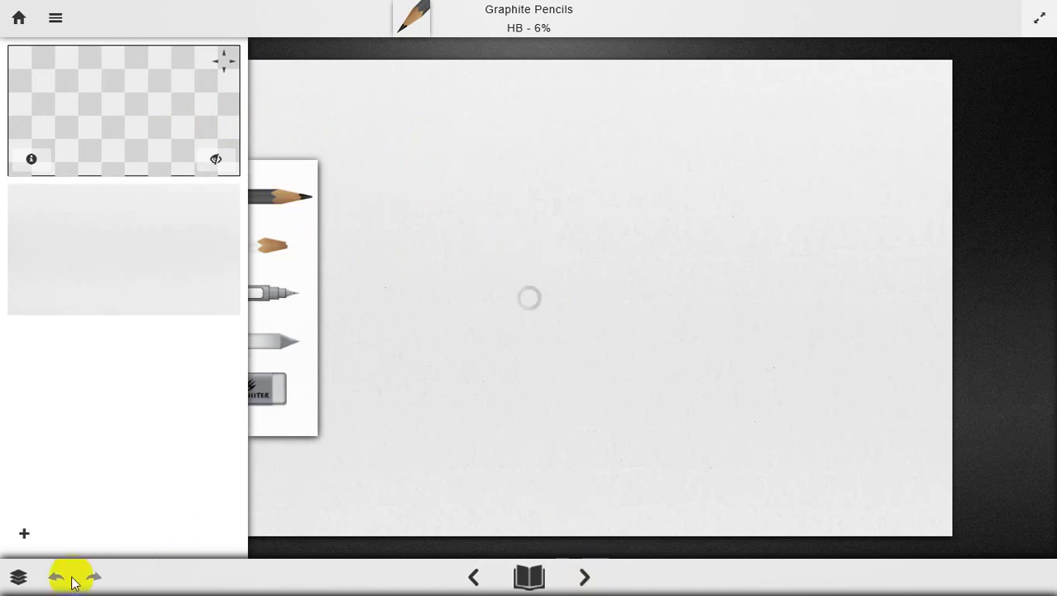
pyautogui.click(18, 576)
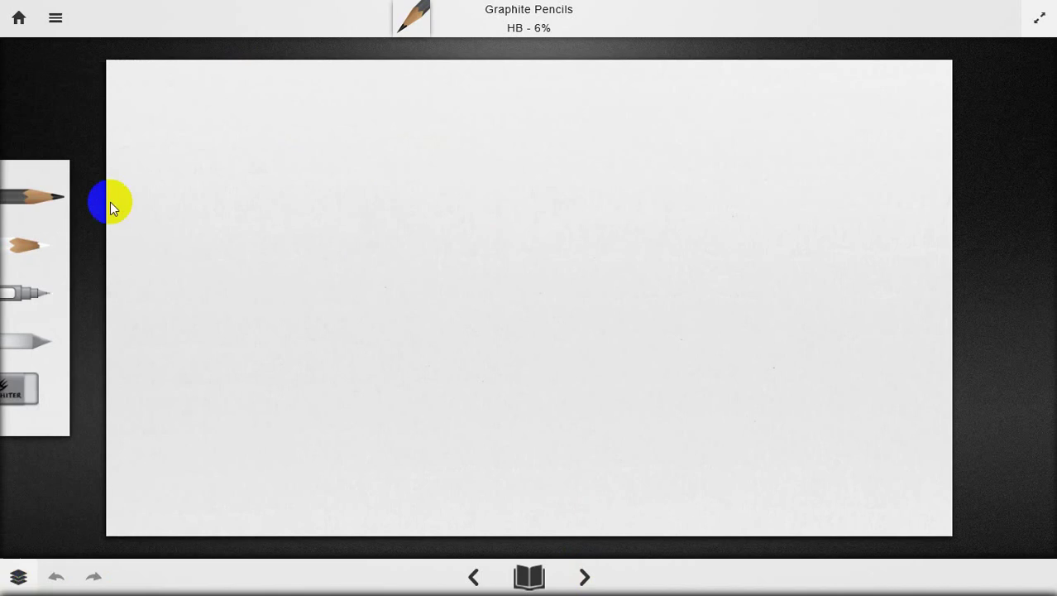
# - Toggle the expanded full-screen view of the sketch page on and off
pyautogui.click(1038, 20)
pyautogui.click(1038, 20)
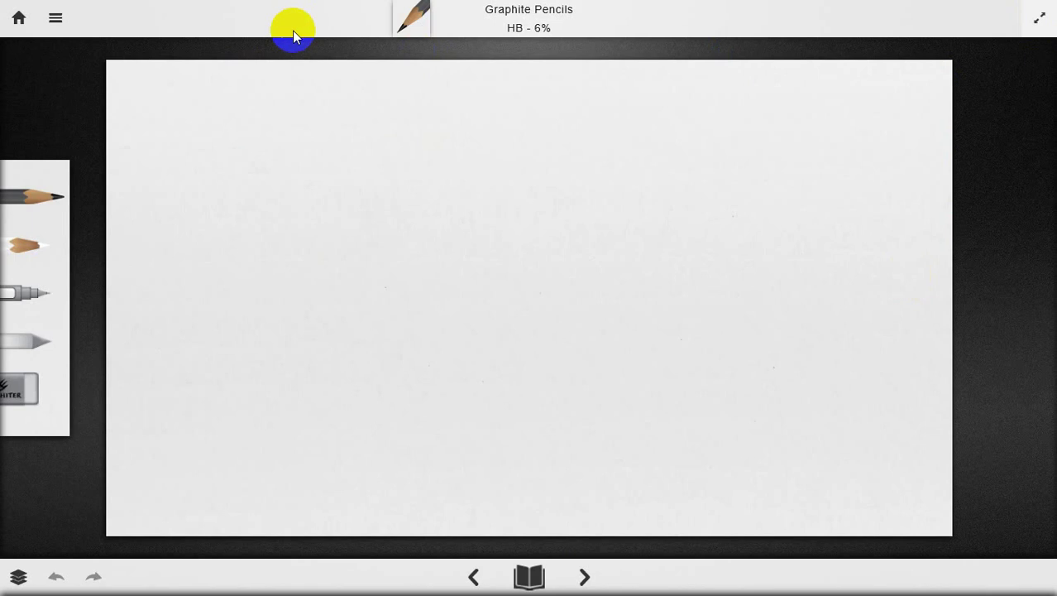
# - Return to the sketchbook library and show the app's settings
pyautogui.click(19, 18)
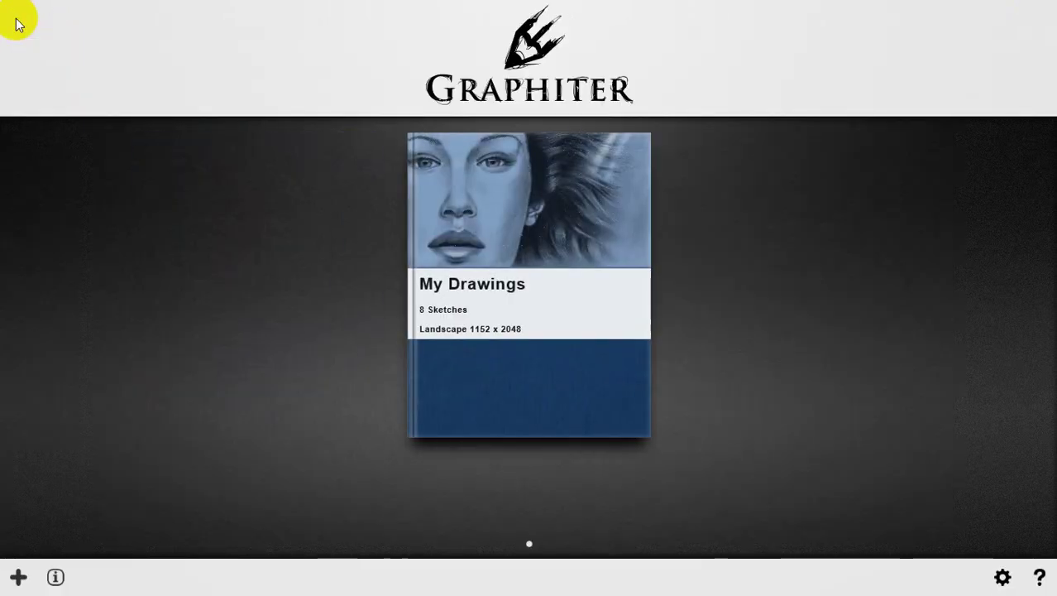
pyautogui.click(1003, 577)
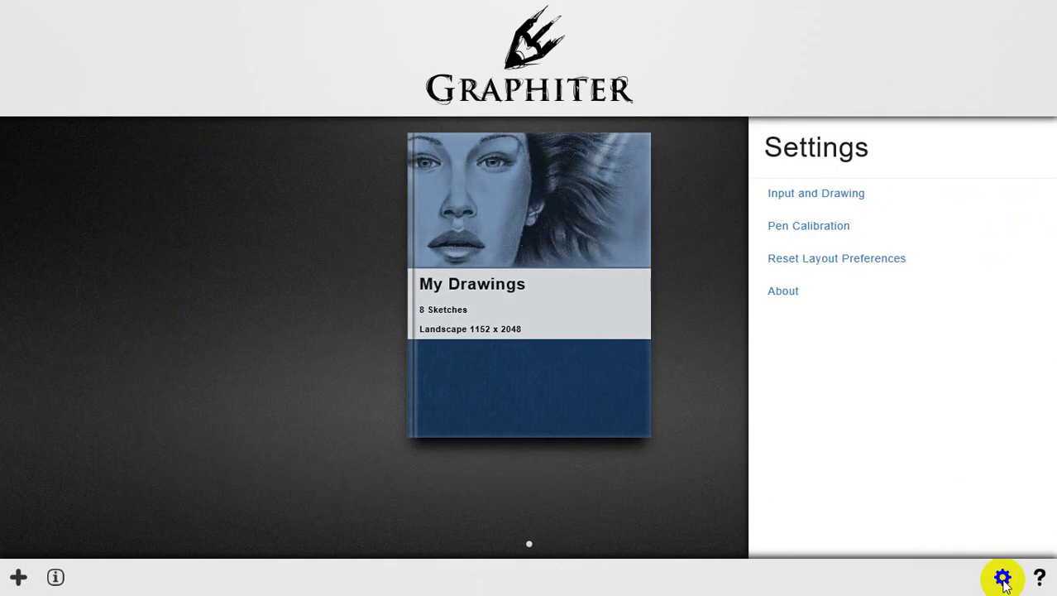
# - Create a new sketchbook named SketchPad2 with landscape orientation, the blue portrait cover and Fine paper
pyautogui.click(18, 577)
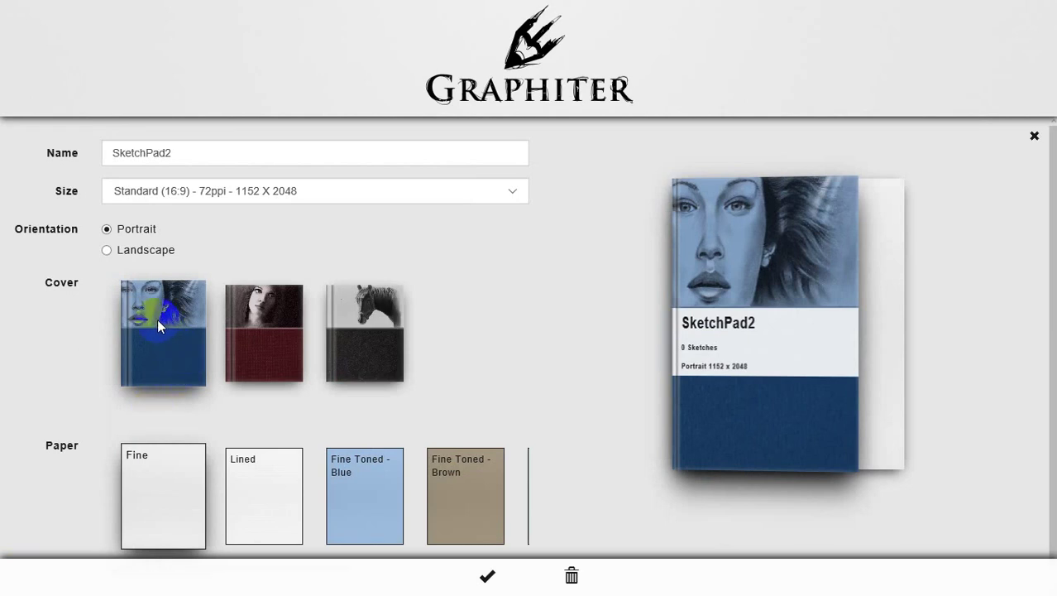
pyautogui.click(108, 250)
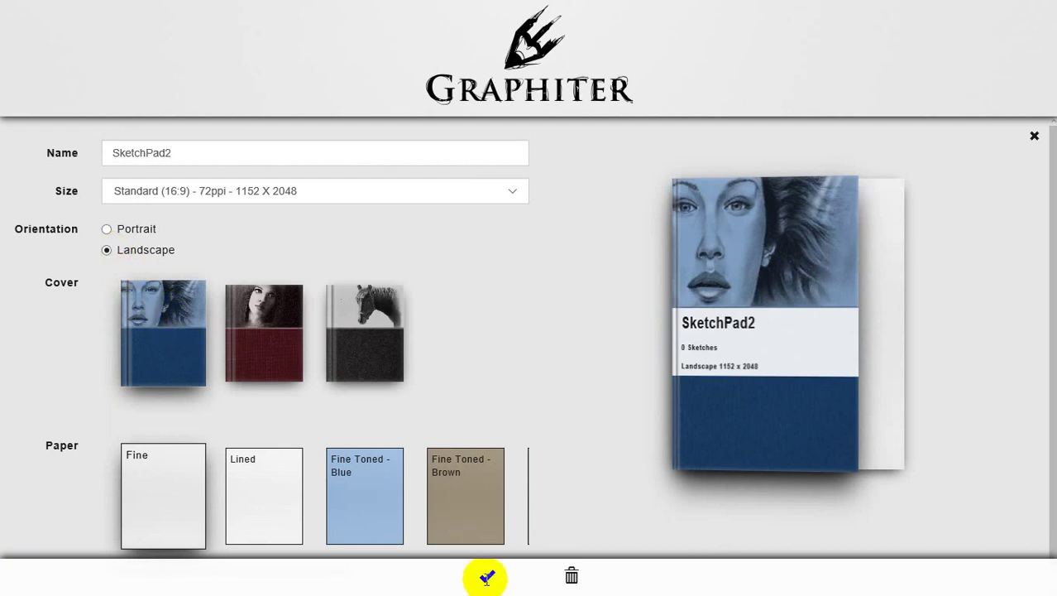
pyautogui.click(486, 576)
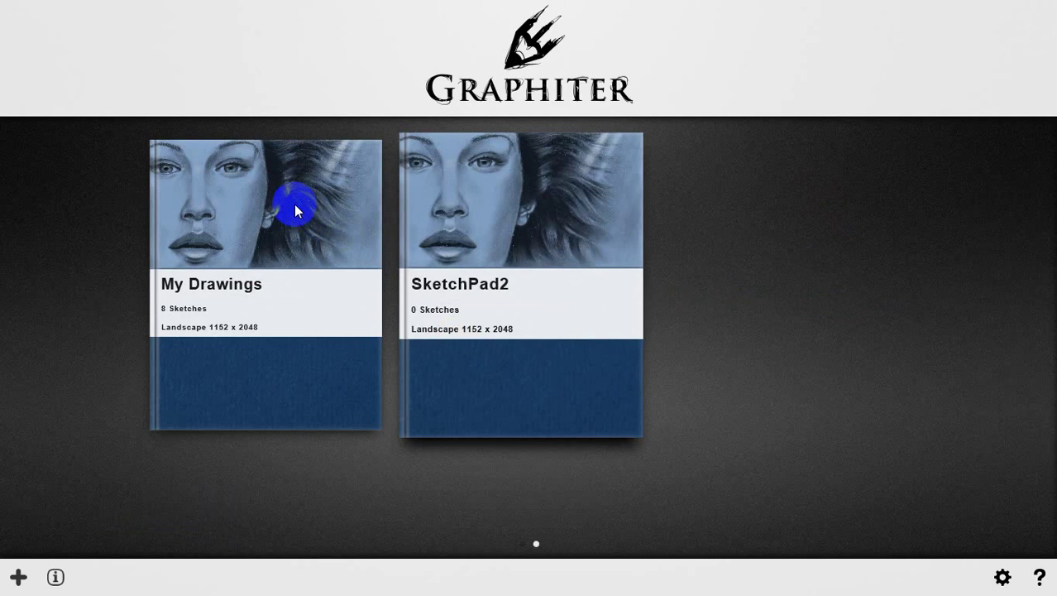
# - Reopen the My Drawings sketchbook and view pages 1 and 2 from its page overview
pyautogui.click(279, 255)
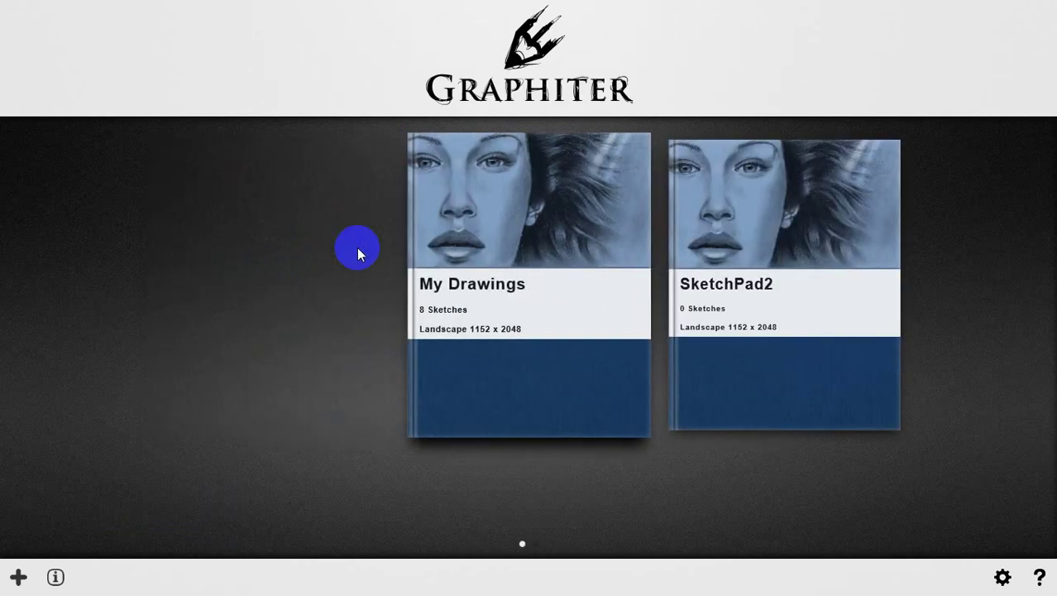
pyautogui.click(502, 225)
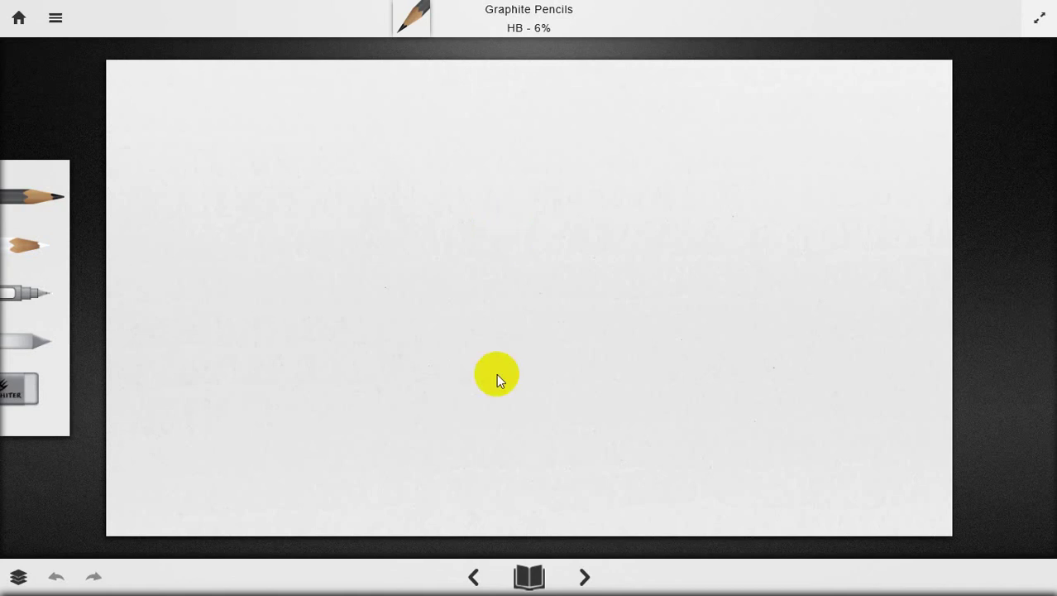
pyautogui.click(530, 577)
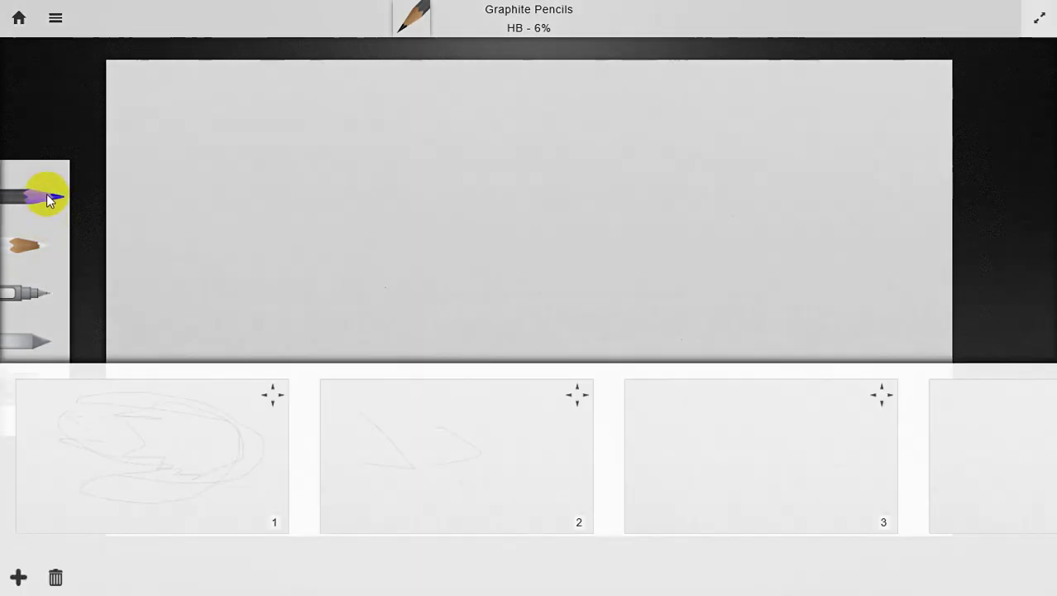
pyautogui.click(150, 492)
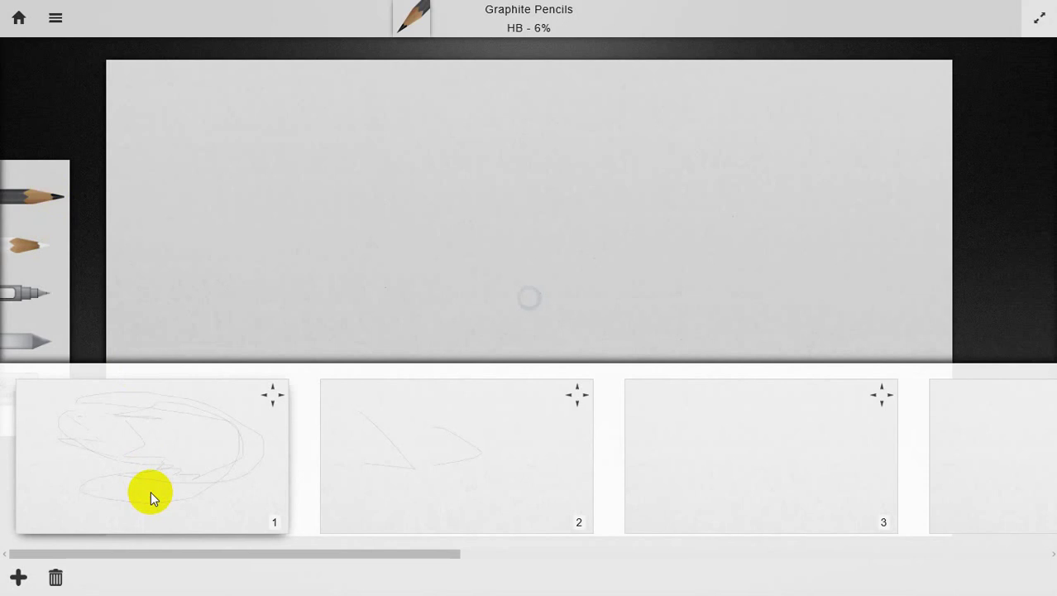
pyautogui.click(370, 458)
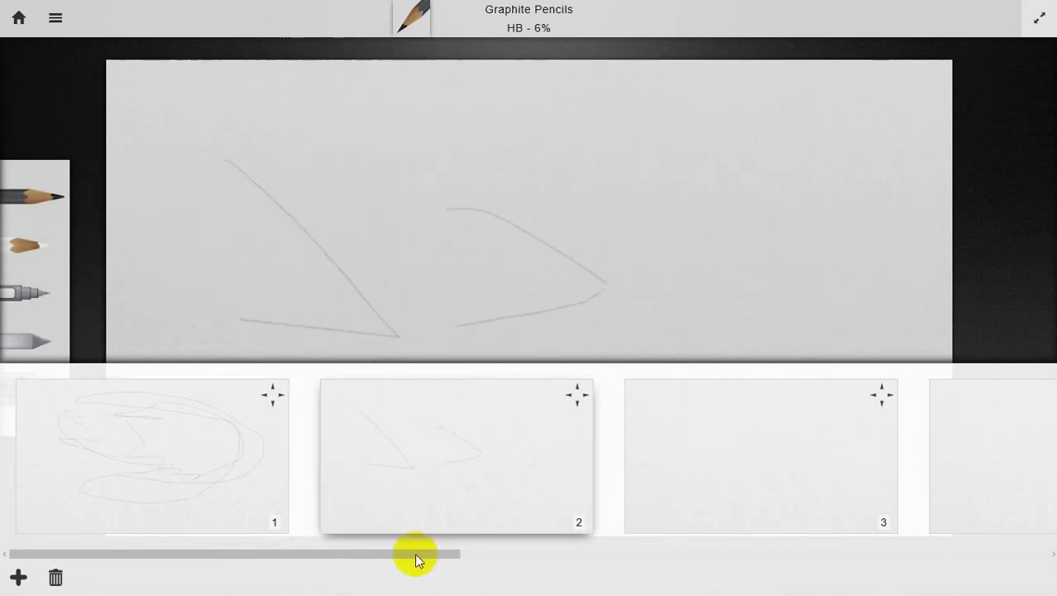
# - Delete page 8 of the sketchbook and close the page overview
pyautogui.moveTo(415, 553); pyautogui.dragTo(1051, 550)
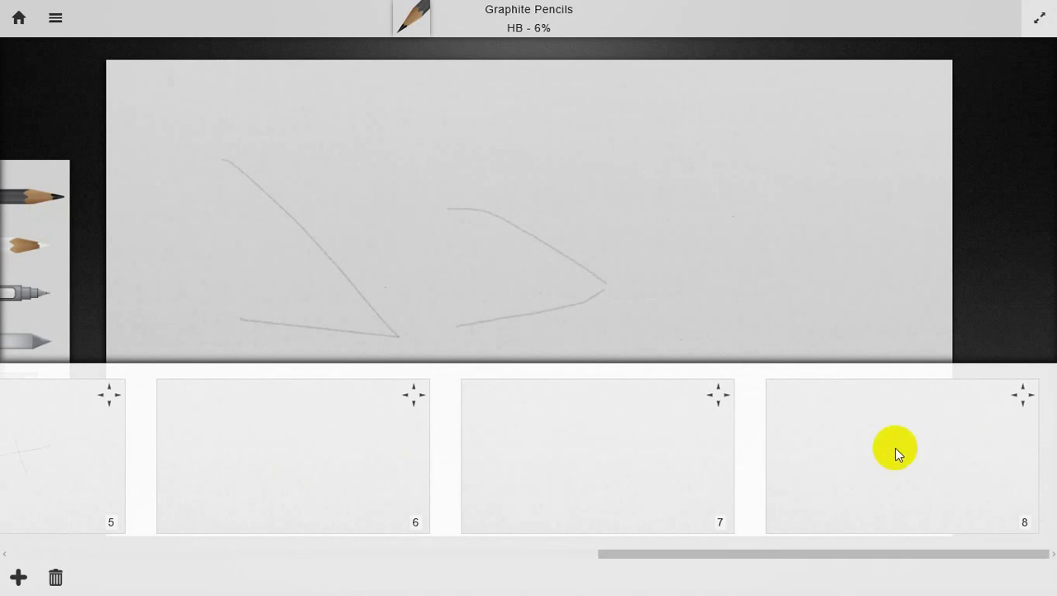
pyautogui.click(894, 448)
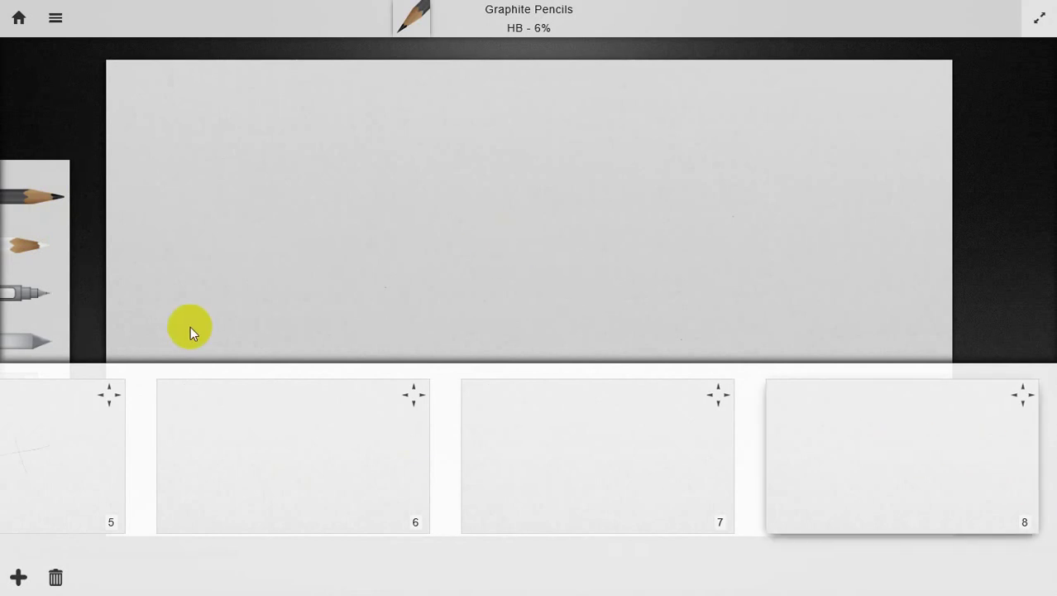
pyautogui.click(54, 577)
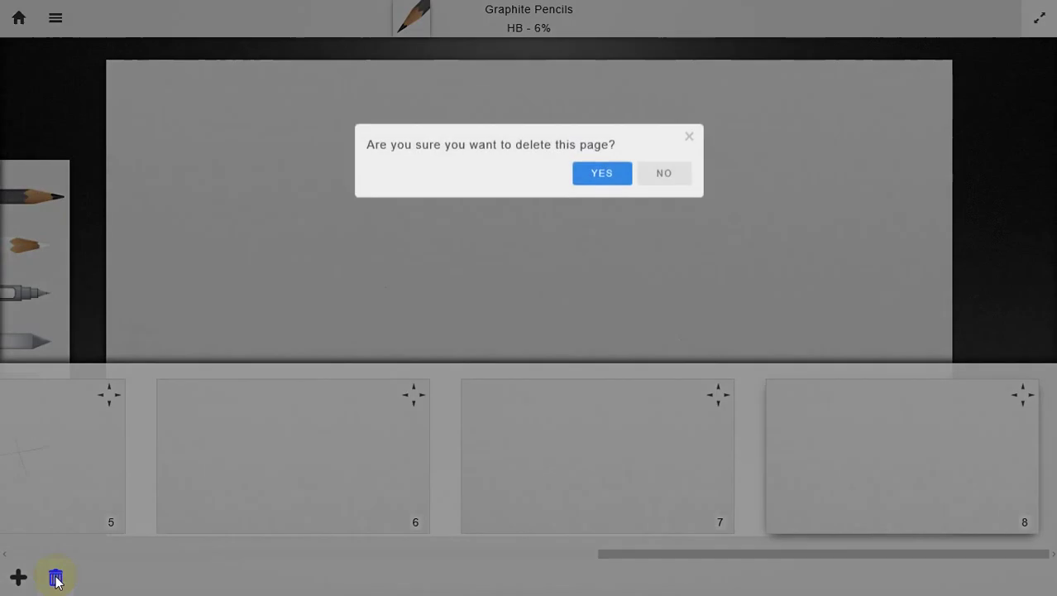
pyautogui.click(597, 175)
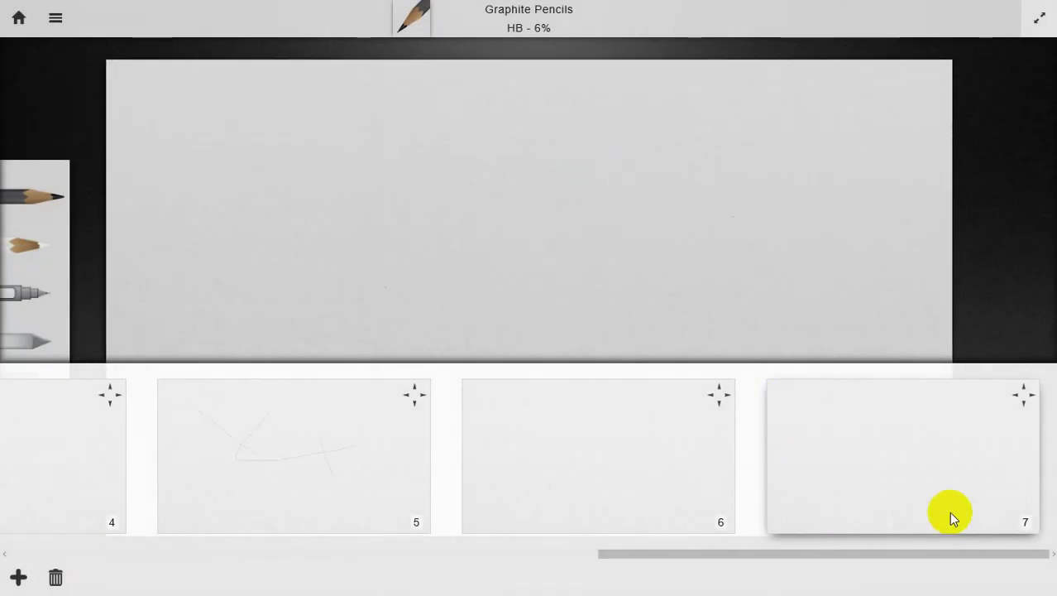
pyautogui.click(754, 21)
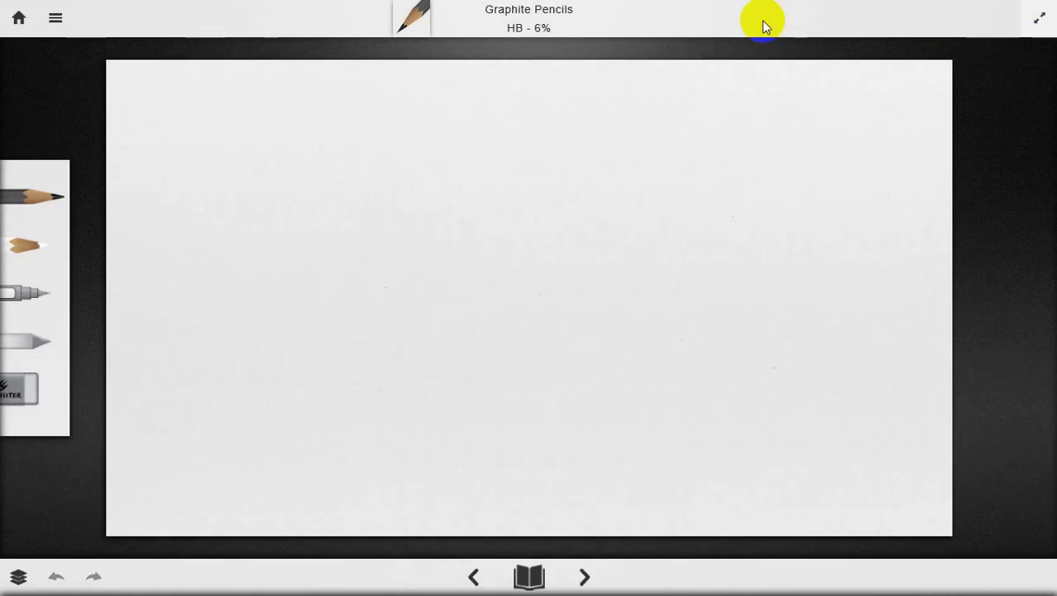
# - Set the graphite pencil to type 2B at 100% size and dab it once on the blank page
pyautogui.click(411, 22)
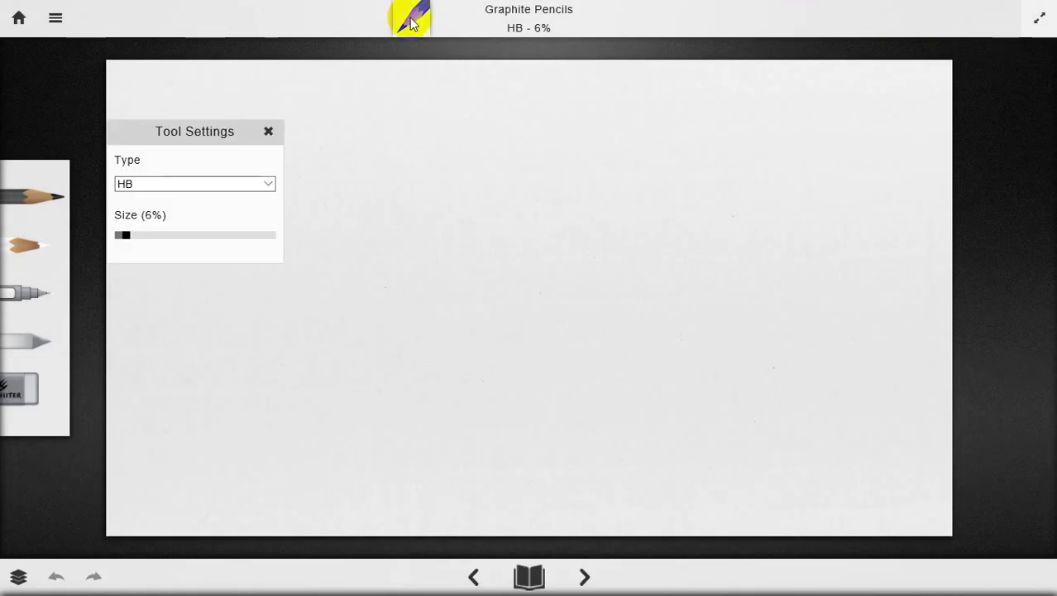
pyautogui.click(268, 184)
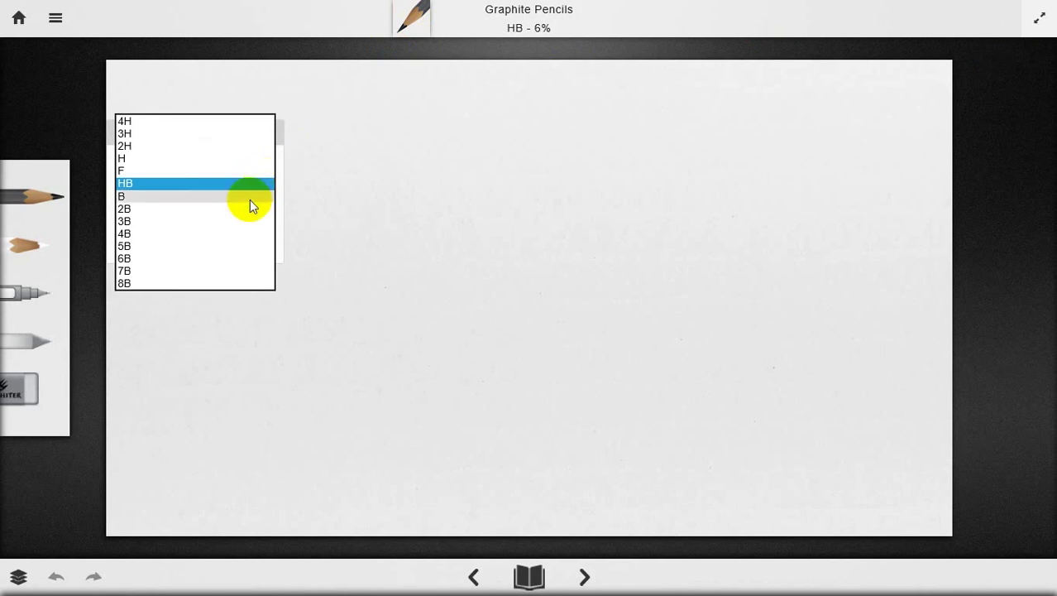
pyautogui.click(245, 207)
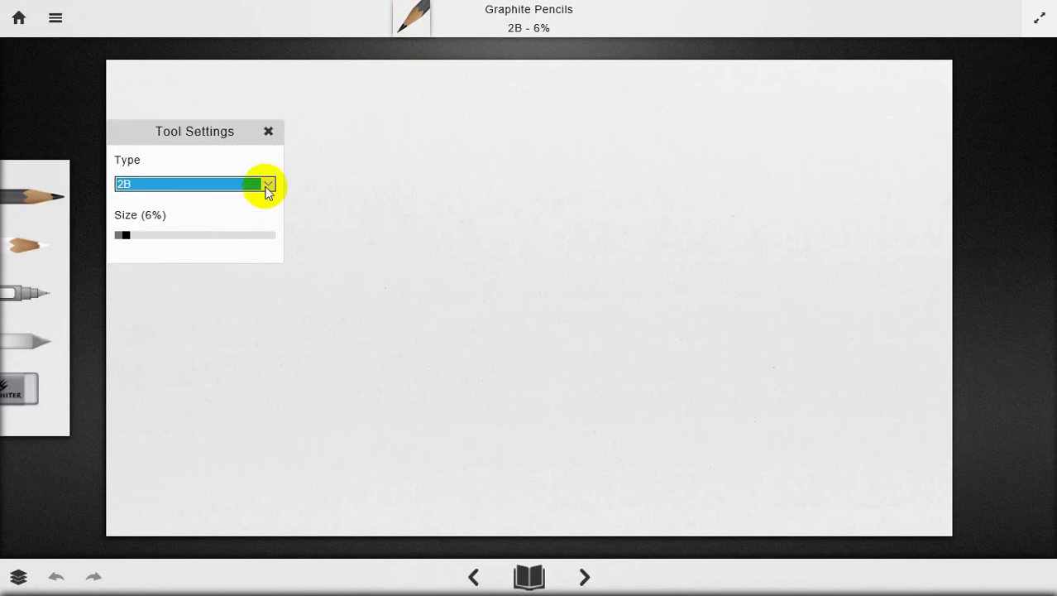
pyautogui.moveTo(124, 235); pyautogui.dragTo(290, 237)
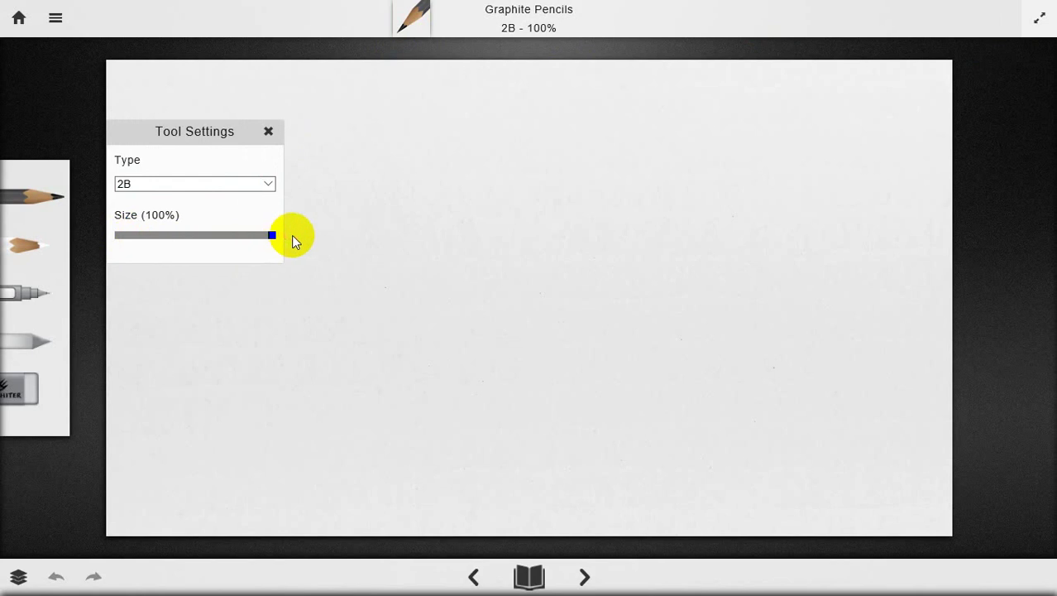
pyautogui.click(472, 198)
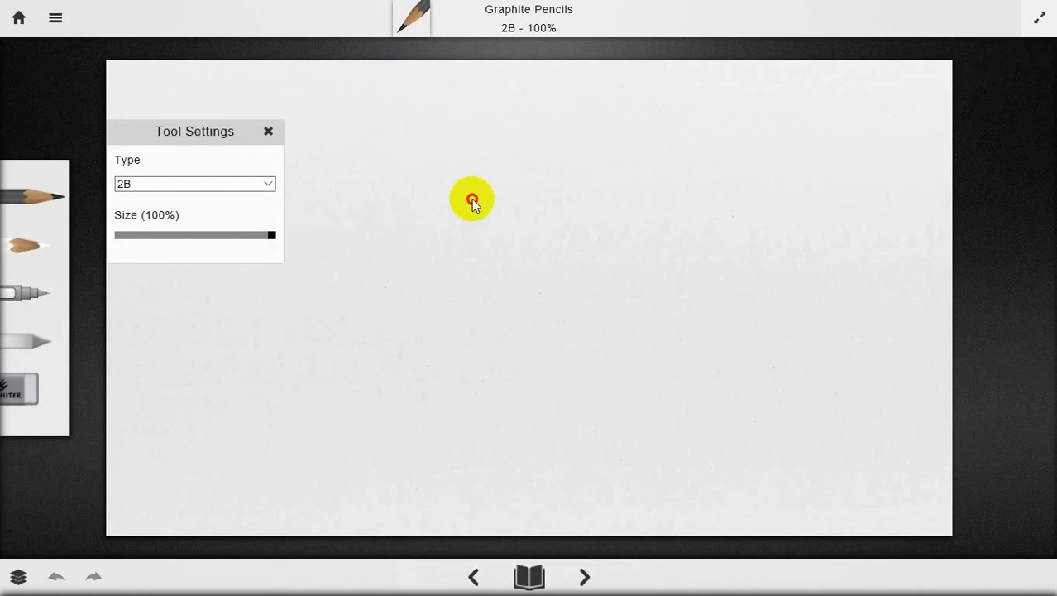
# - Change the graphite pencil's type to 8B and close the tool settings
pyautogui.click(268, 183)
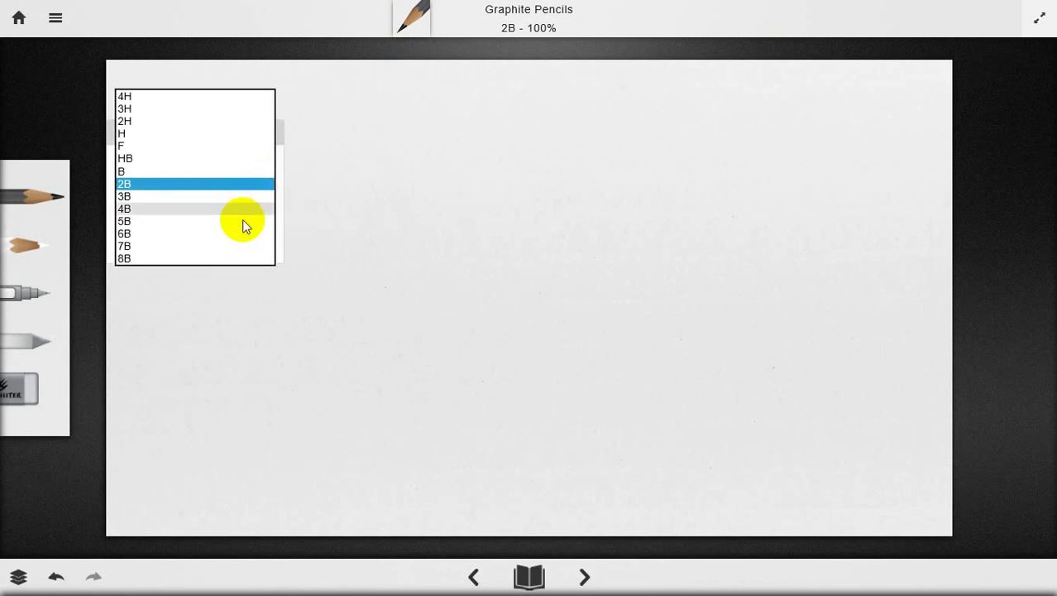
pyautogui.click(230, 256)
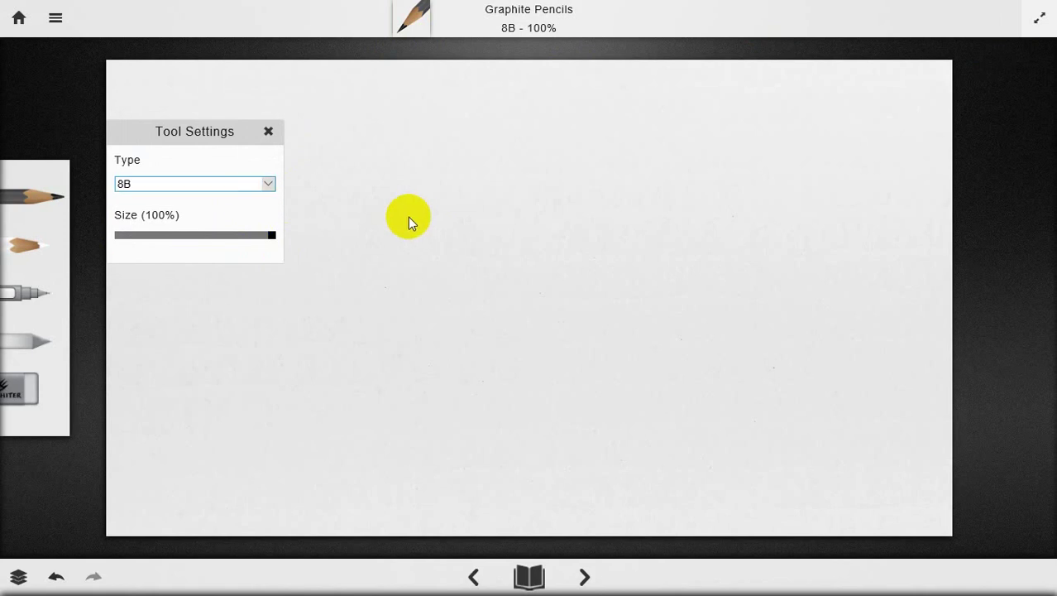
pyautogui.click(33, 99)
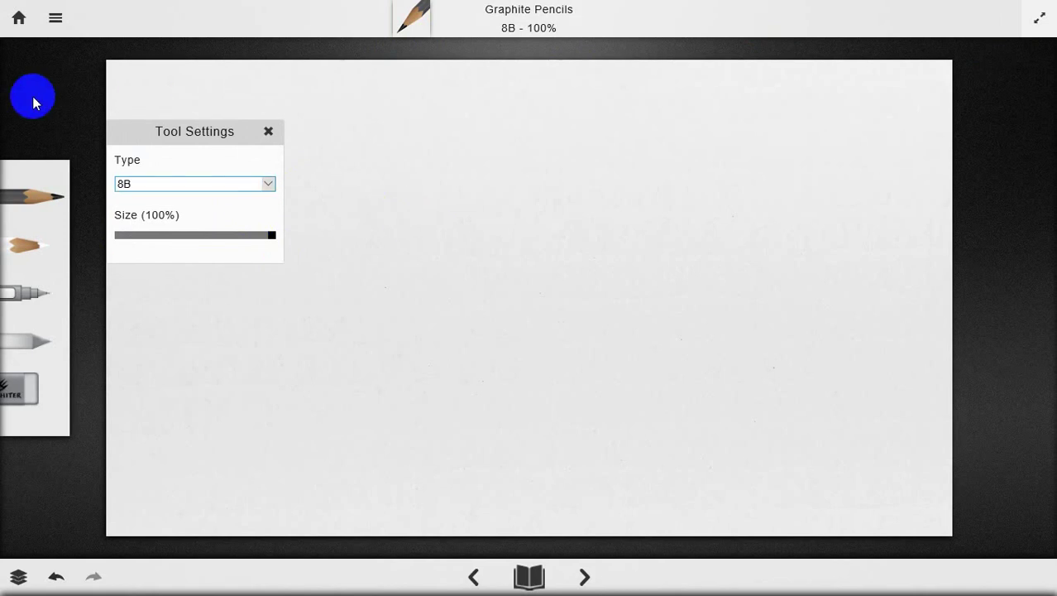
pyautogui.click(268, 134)
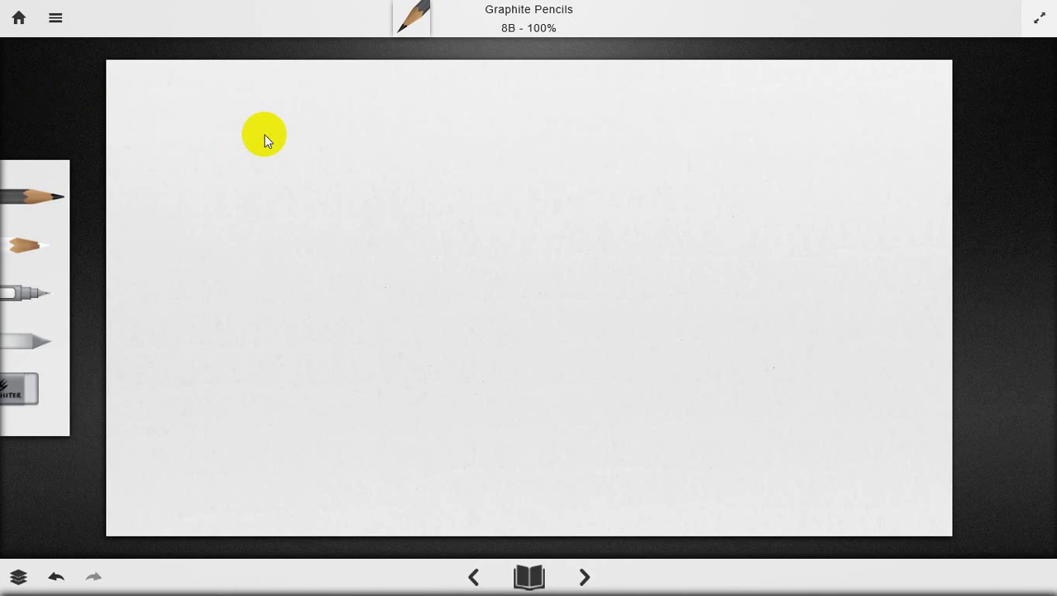
# - Try to place an image file named "uui" from the Desktop folder onto the page
pyautogui.click(48, 20)
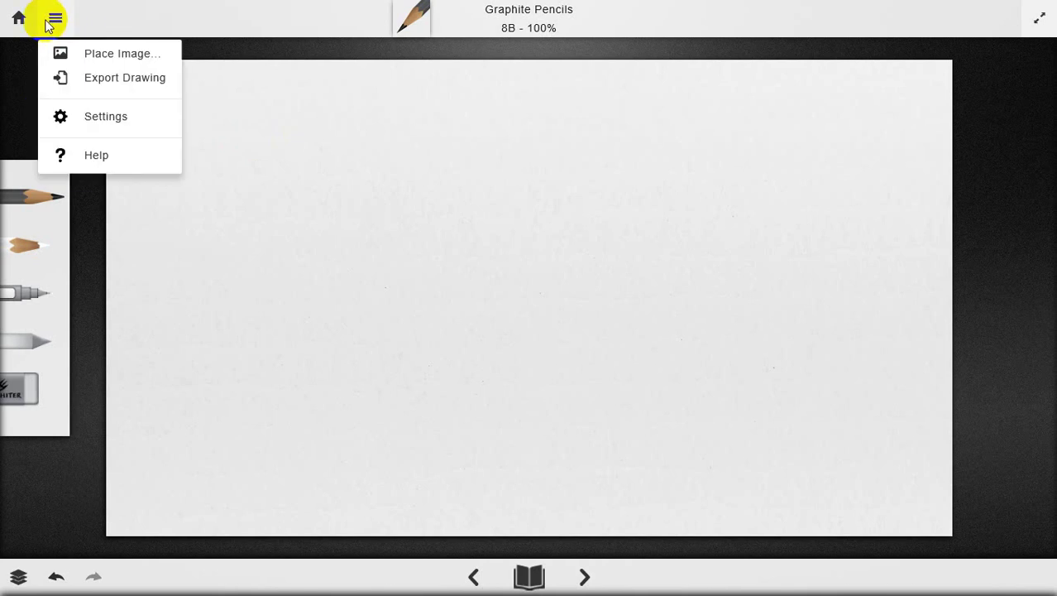
pyautogui.click(111, 60)
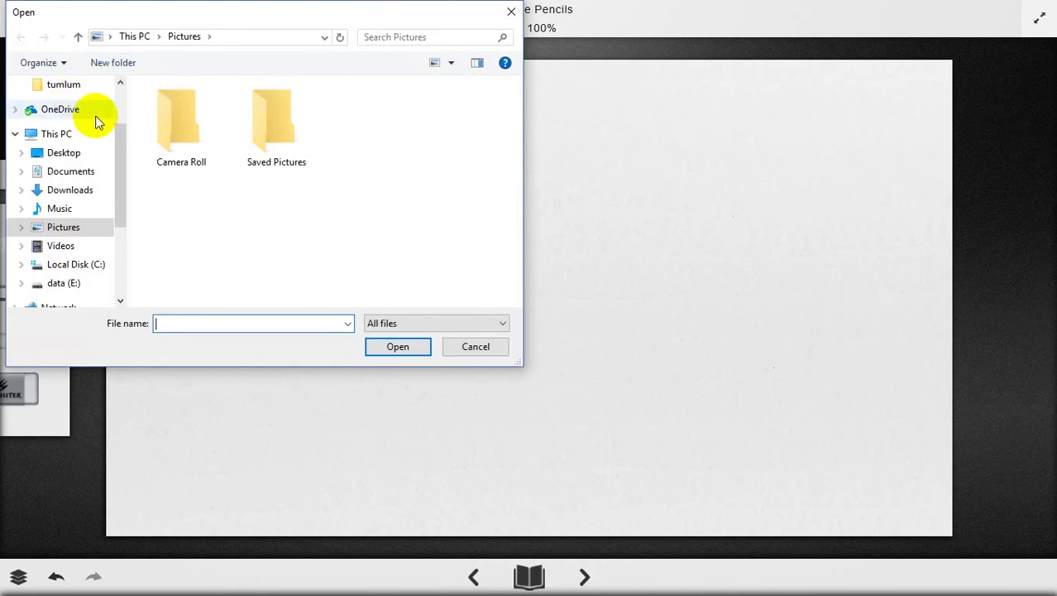
pyautogui.click(121, 149)
pyautogui.moveTo(120, 149); pyautogui.dragTo(94, 106)
pyautogui.click(78, 131)
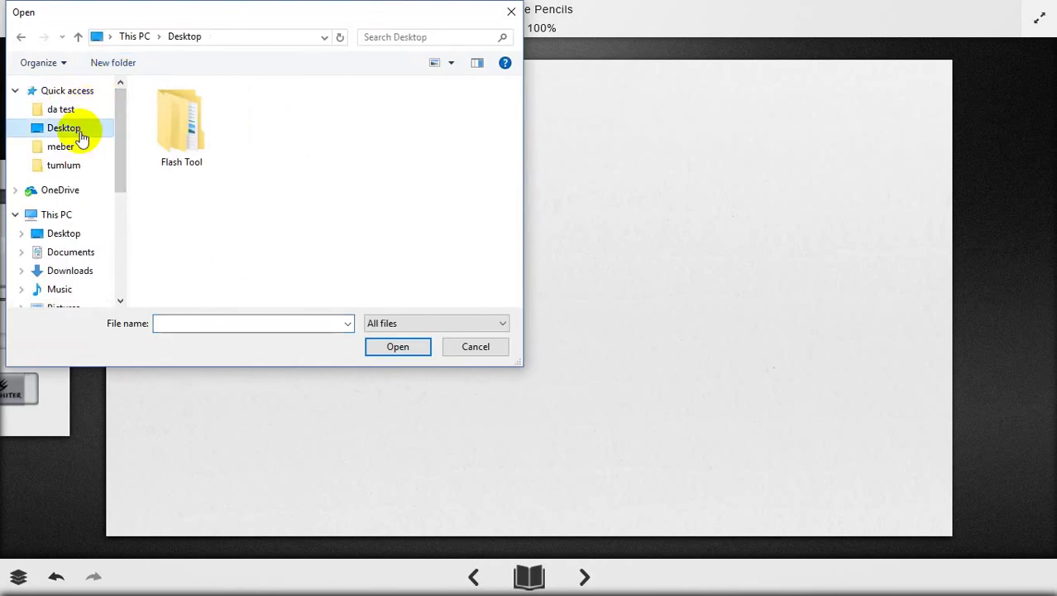
pyautogui.click(255, 322)
pyautogui.write('uu')
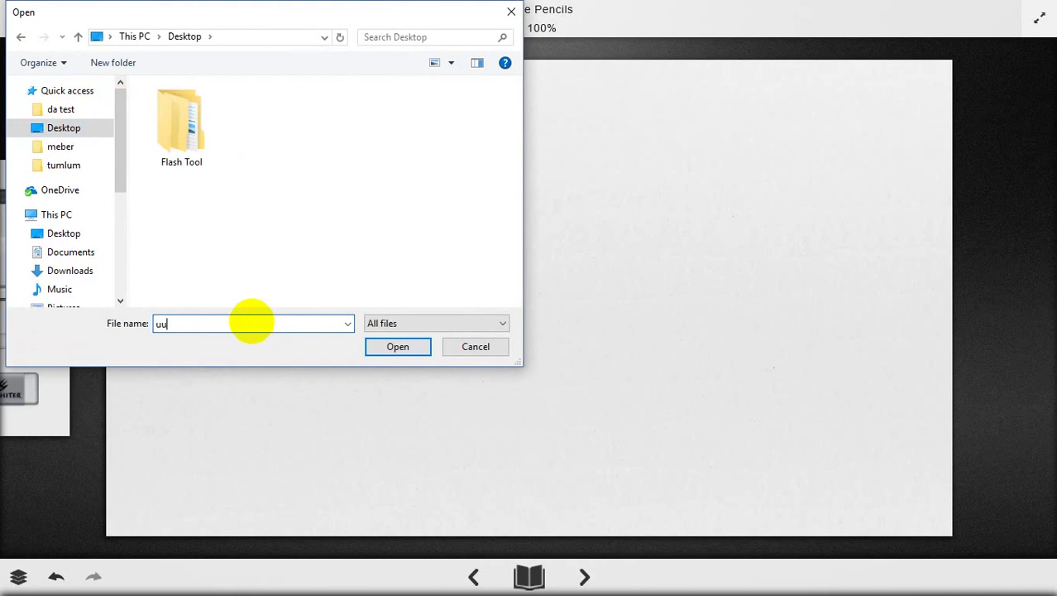
pyautogui.write('i')
pyautogui.click(379, 346)
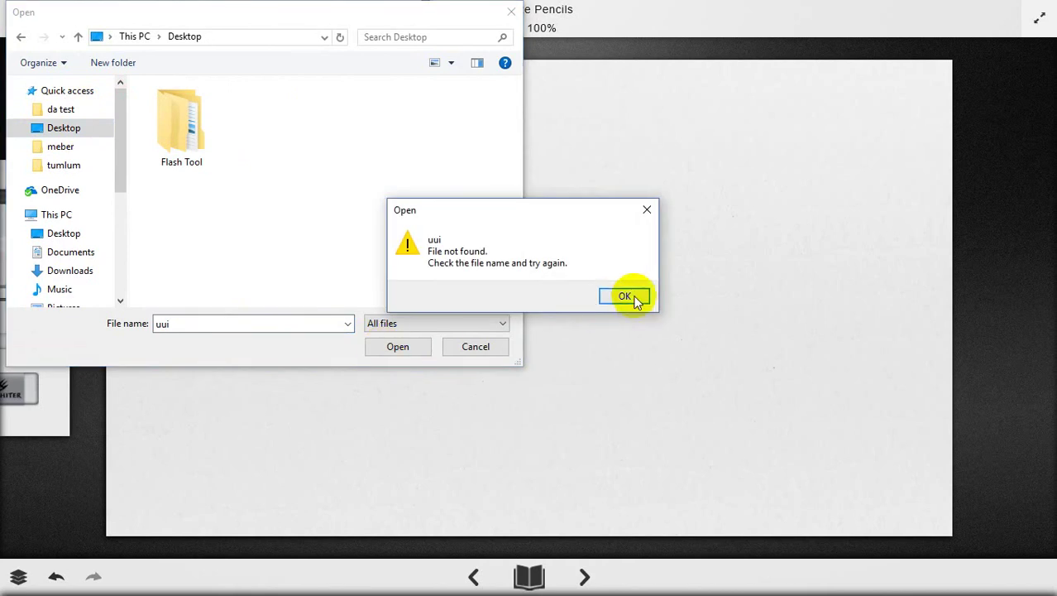
pyautogui.click(636, 300)
pyautogui.click(477, 346)
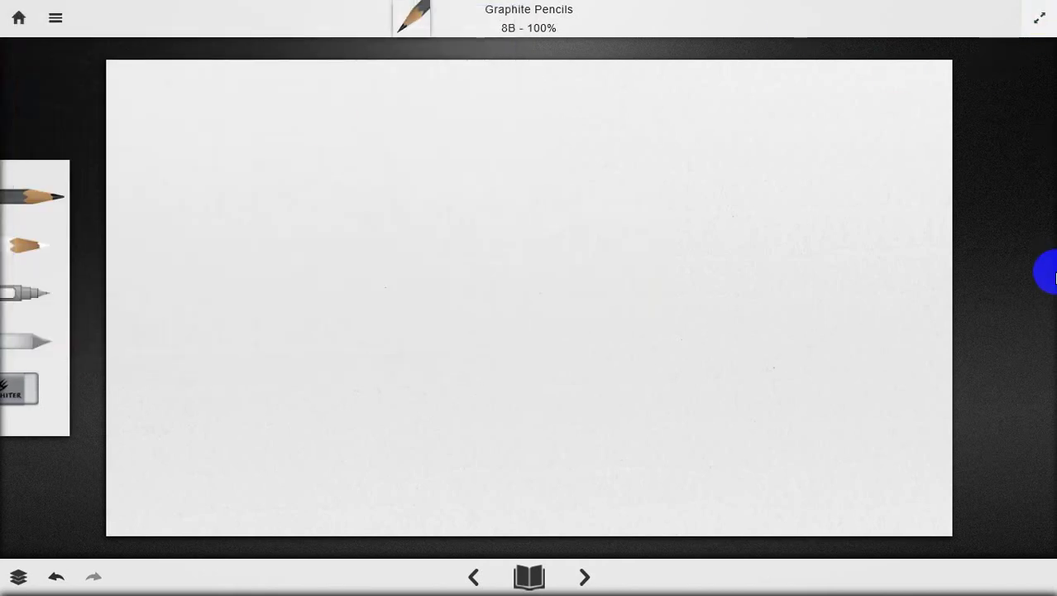
# - Turn forward three pages in the sketchbook
pyautogui.click(585, 577)
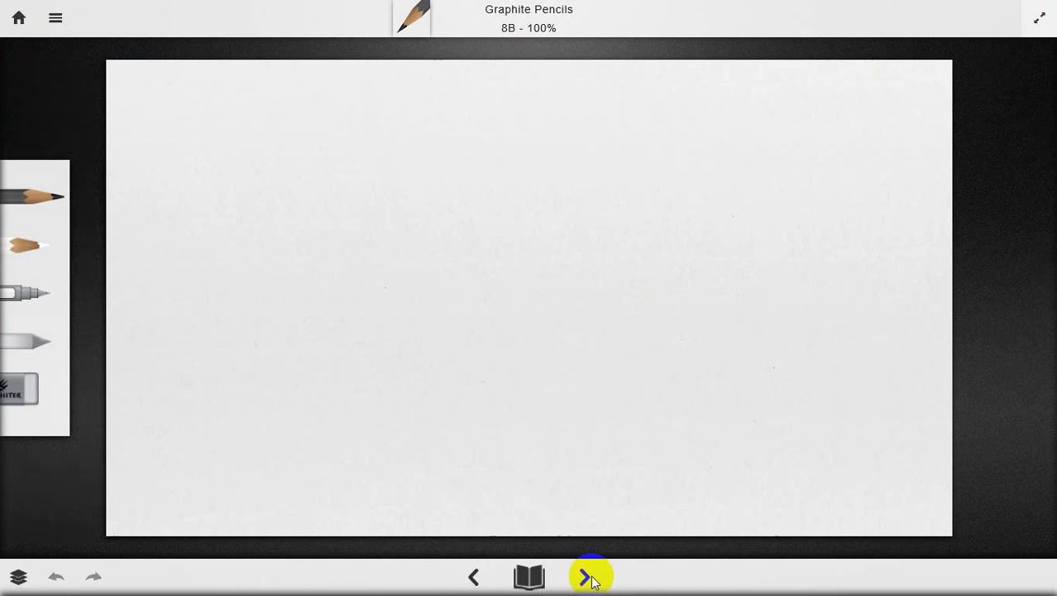
pyautogui.click(588, 577)
pyautogui.click(588, 578)
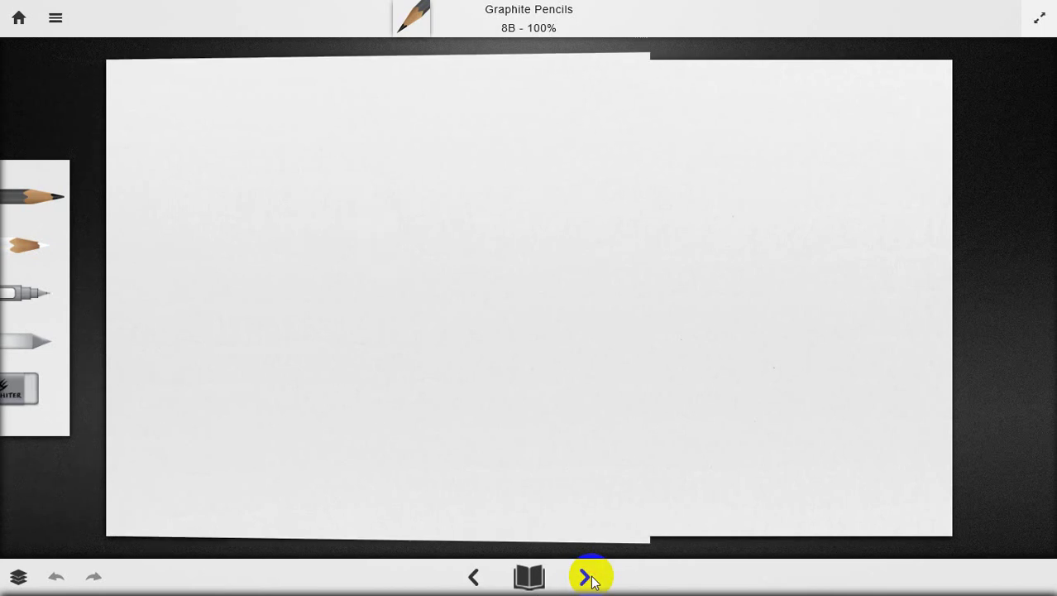
# - Select the eraser and toggle the canvas's full-screen view on and off
pyautogui.click(24, 397)
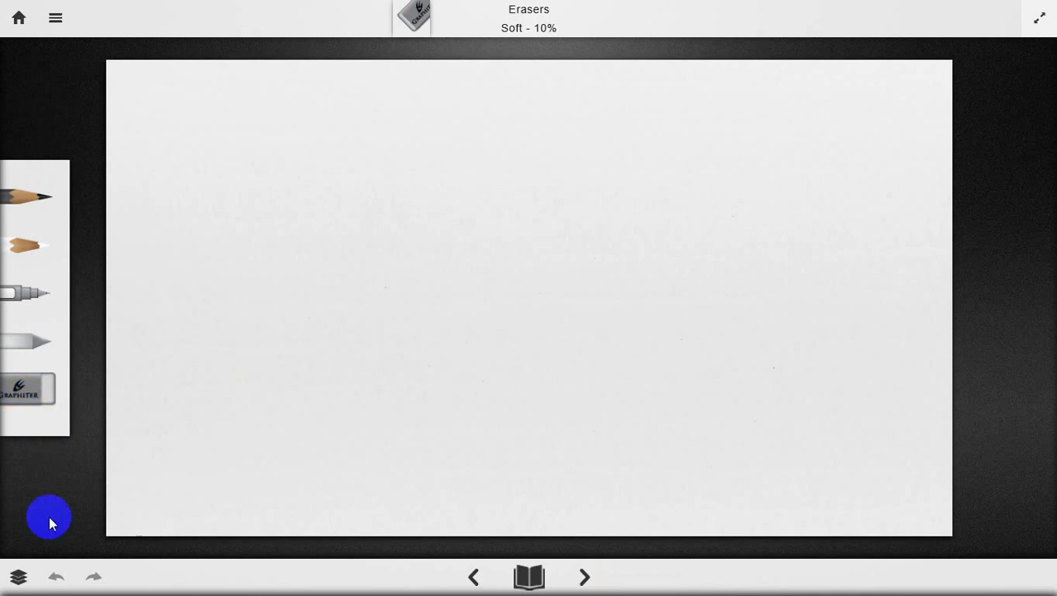
pyautogui.click(19, 575)
pyautogui.click(1039, 18)
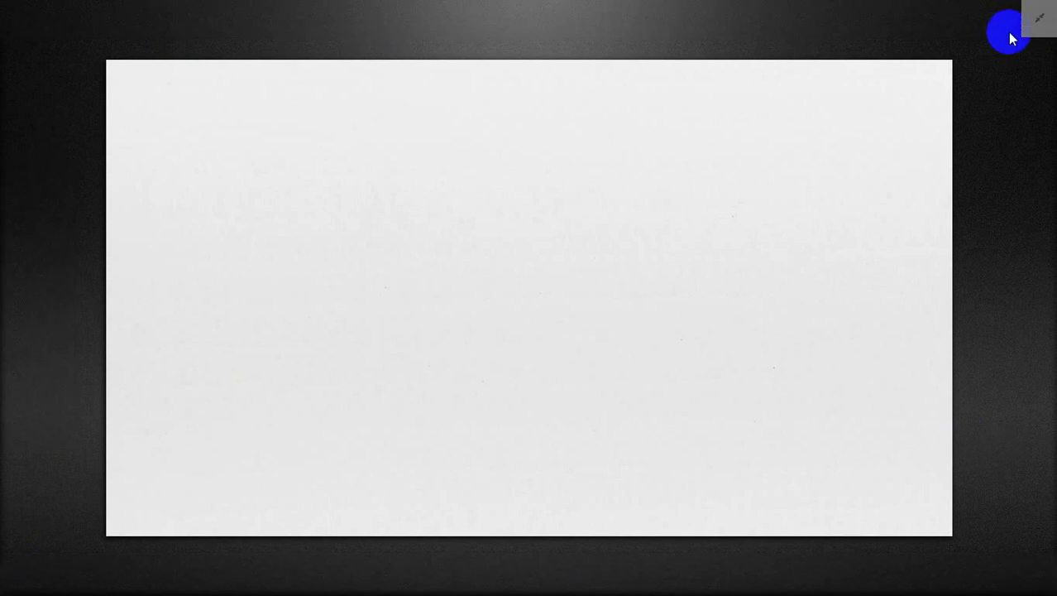
pyautogui.click(1039, 20)
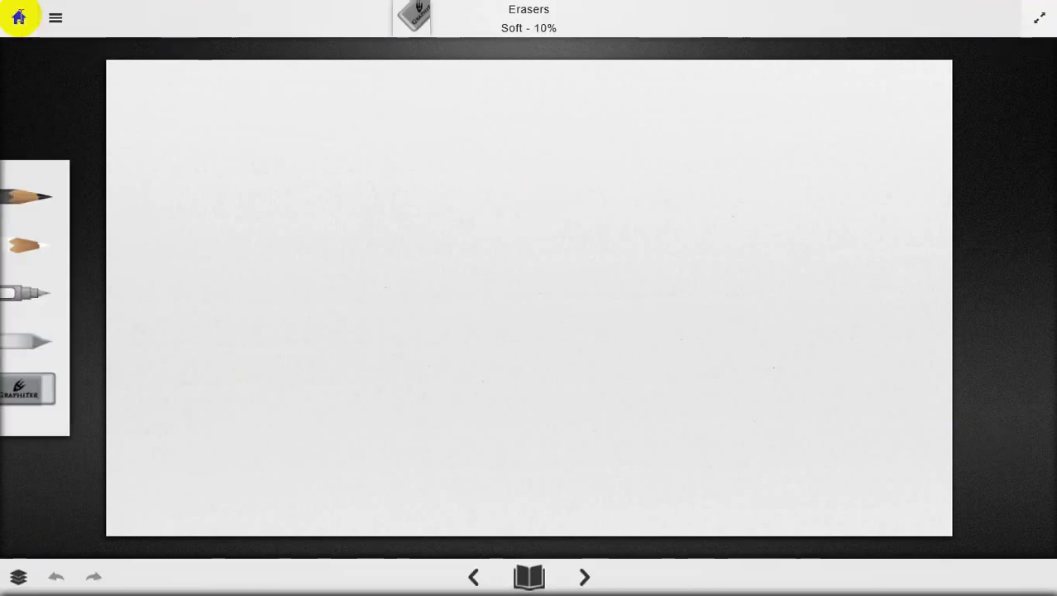
# - Return to the sketchbook library and review the properties of the My Drawings sketchbook
pyautogui.click(19, 17)
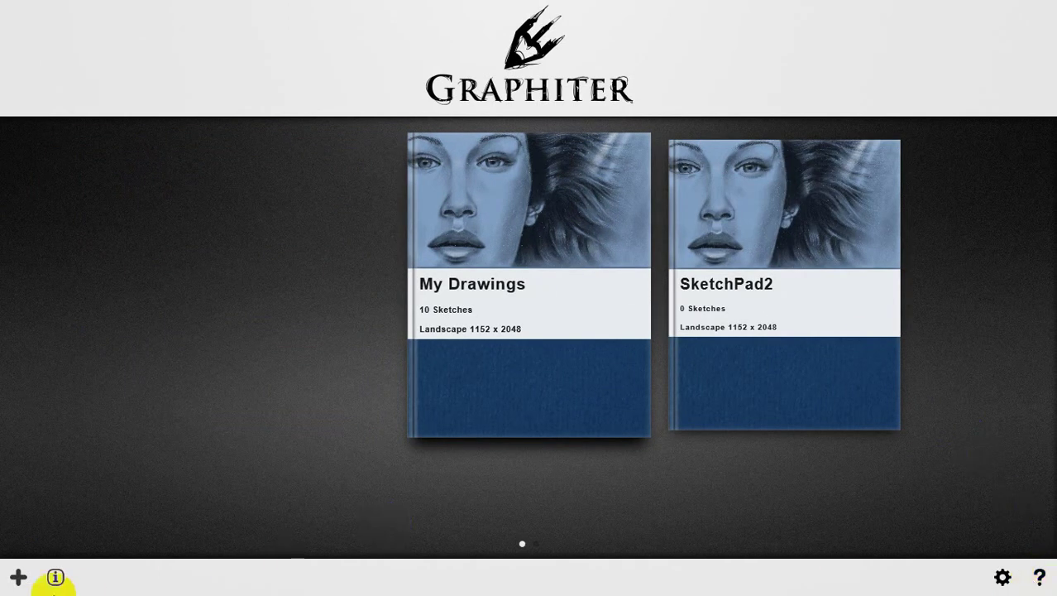
pyautogui.click(53, 579)
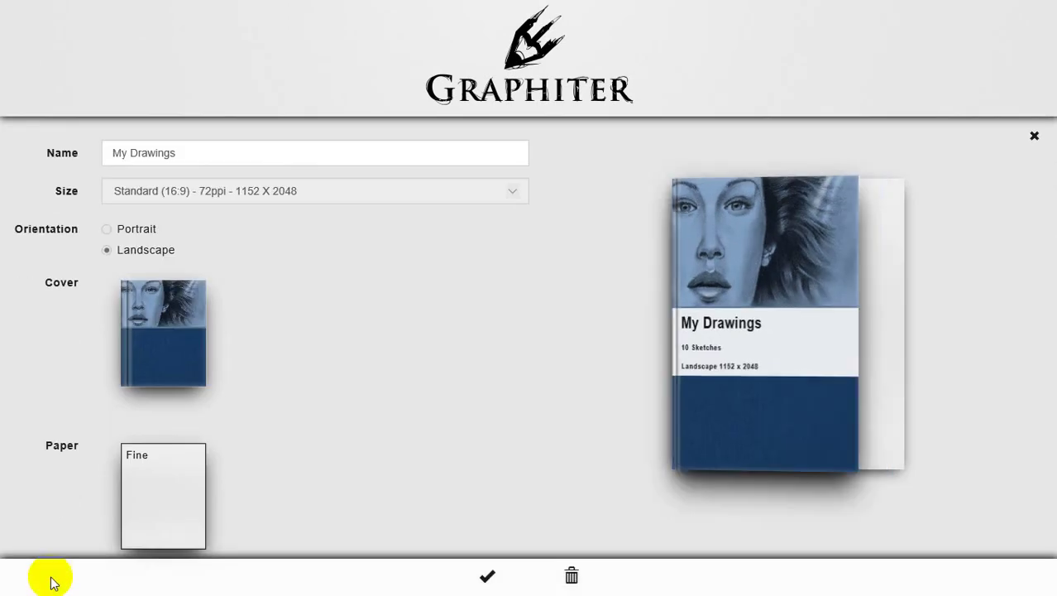
pyautogui.scroll(-1, 468, 331)
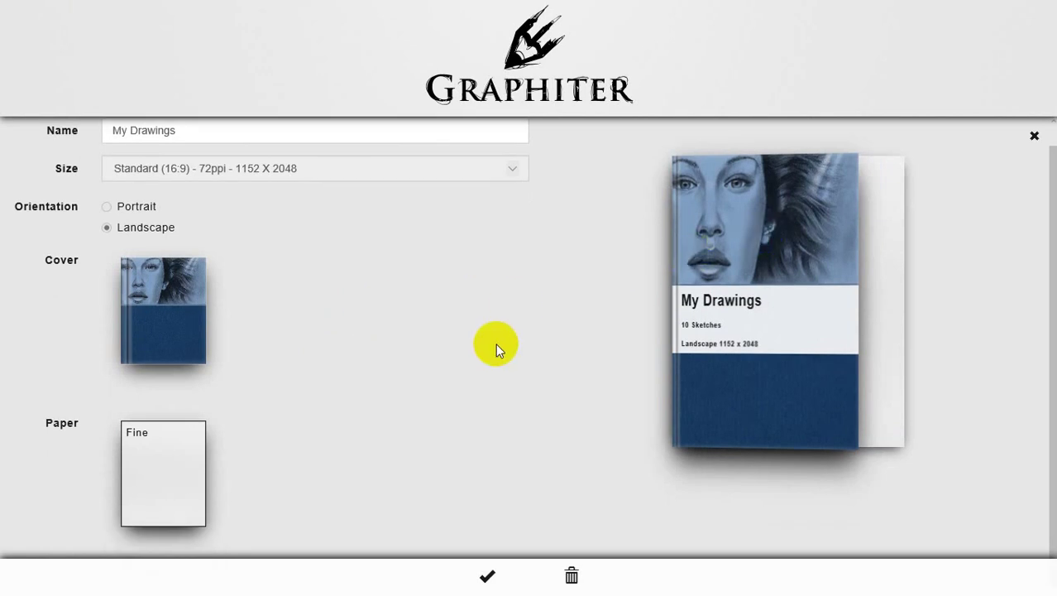
pyautogui.scroll(1, 496, 344)
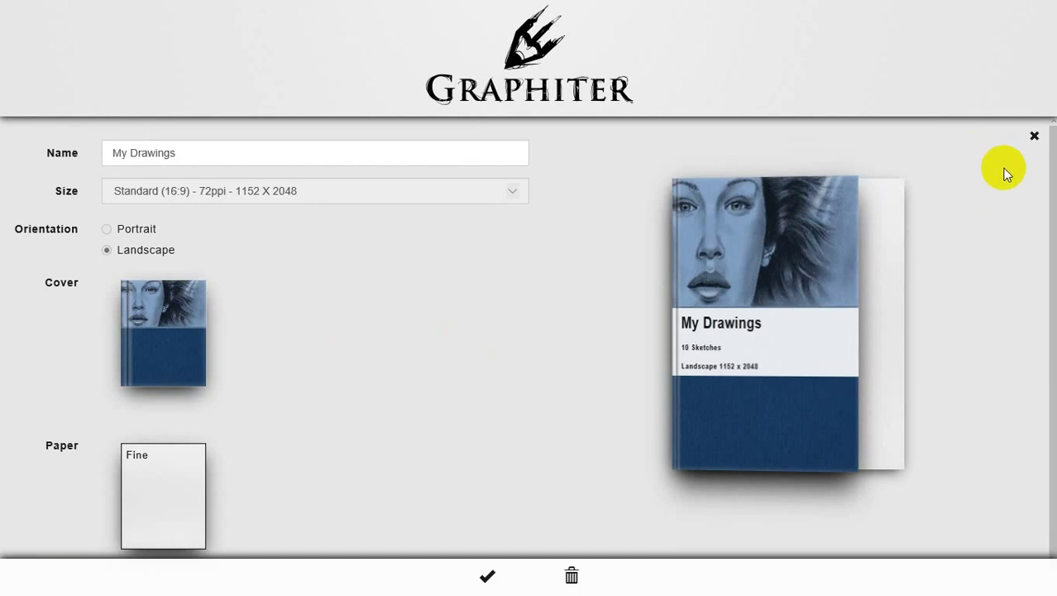
pyautogui.click(487, 576)
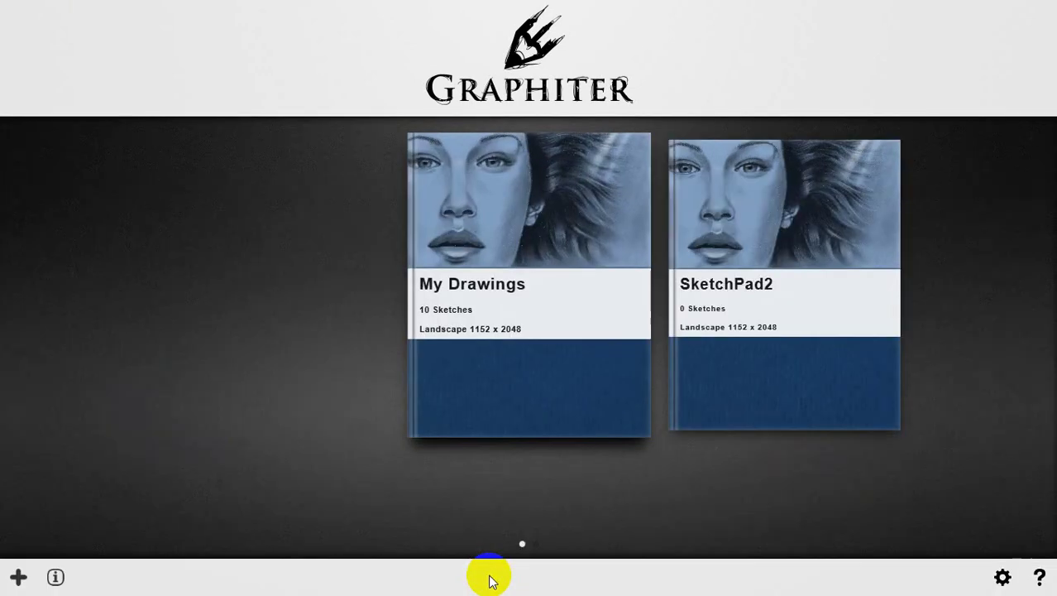
# - Examine the Input and Drawing and the Pen Calibration settings
pyautogui.click(1002, 577)
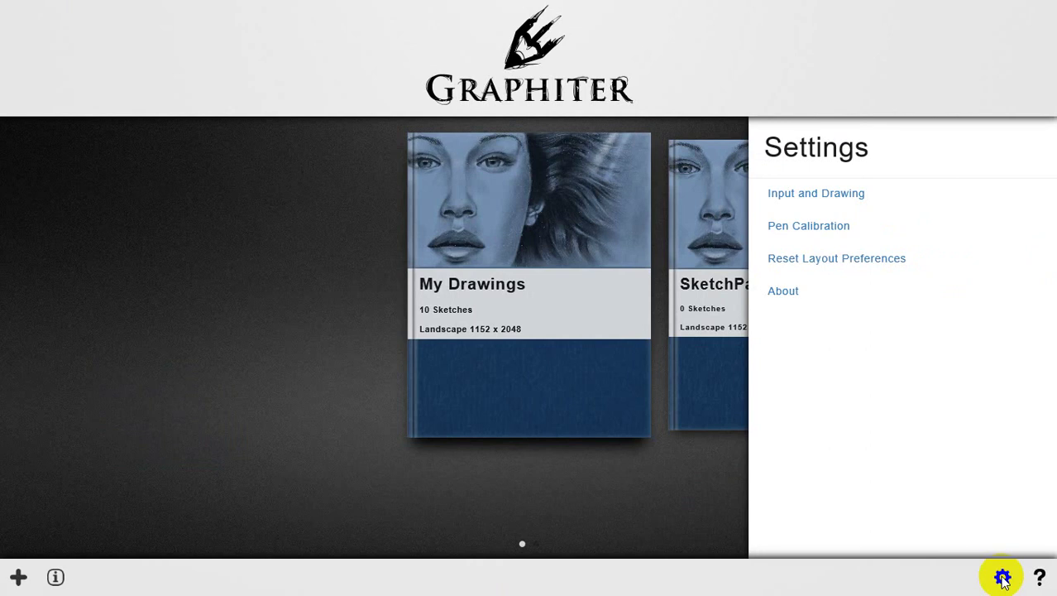
pyautogui.click(837, 198)
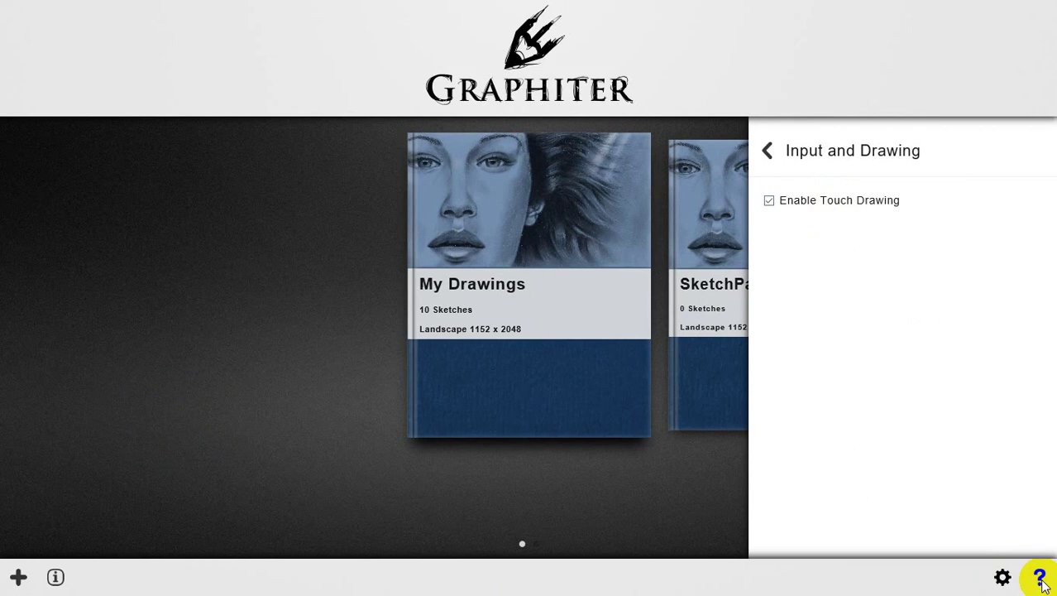
pyautogui.click(767, 149)
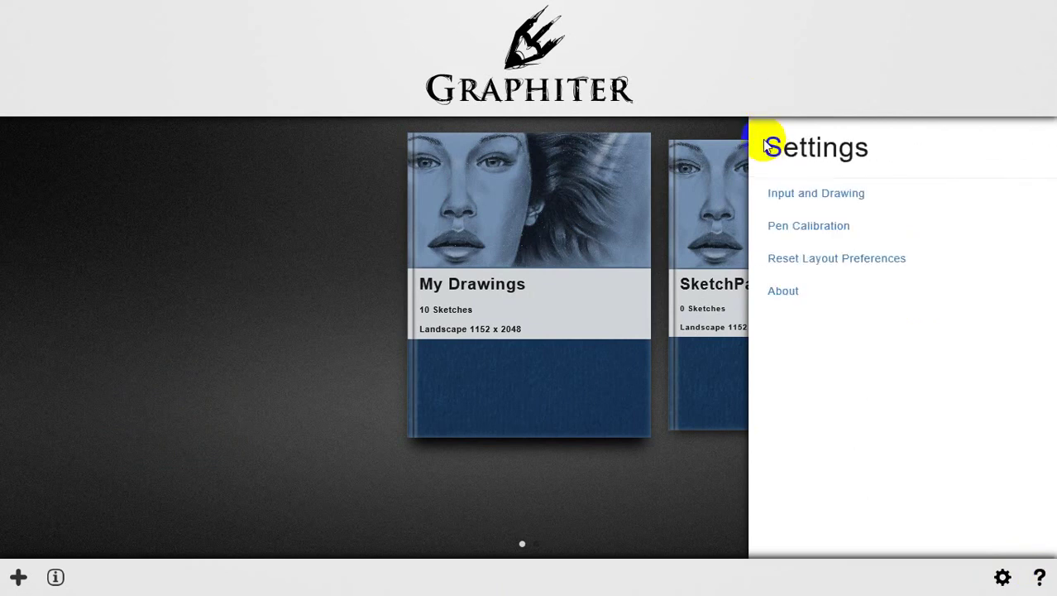
pyautogui.click(808, 225)
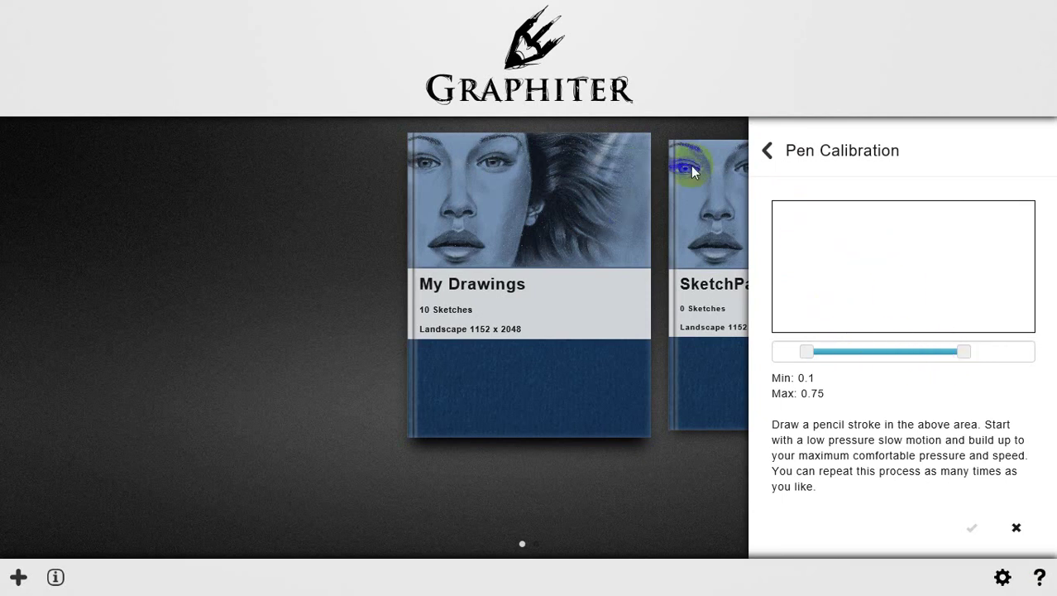
pyautogui.click(767, 152)
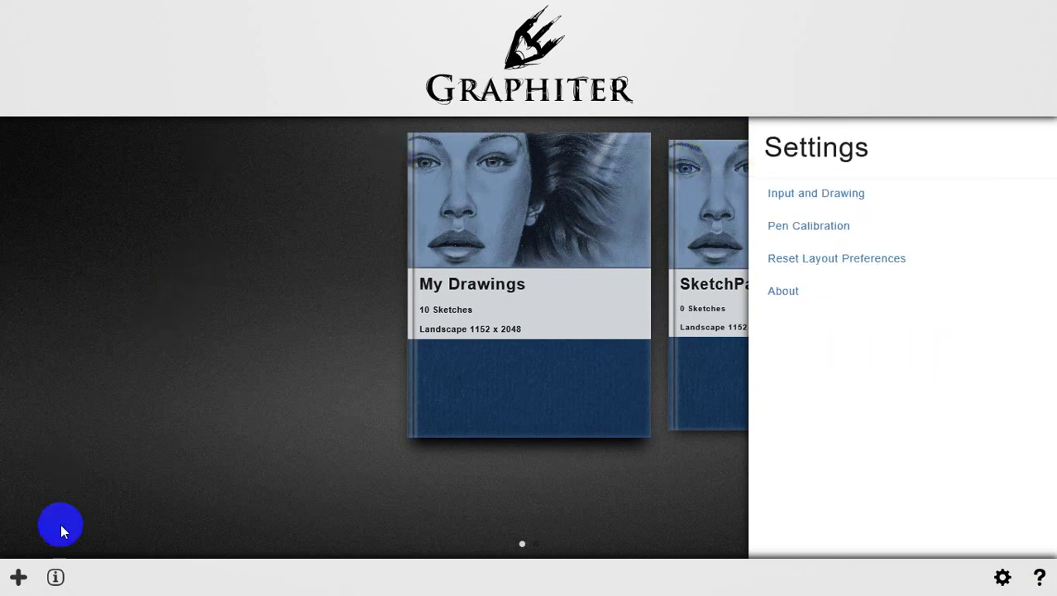
# - Create a new sketchbook with Fine Toned - Brown paper and size A5 - 72ppi - 420 X 595
pyautogui.click(18, 577)
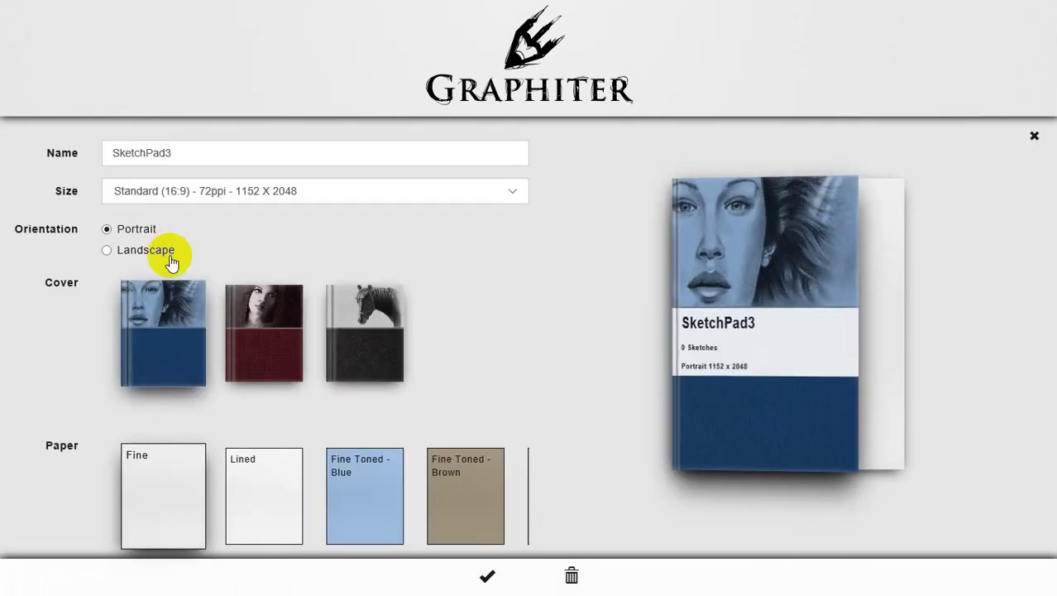
pyautogui.scroll(-1, 499, 347)
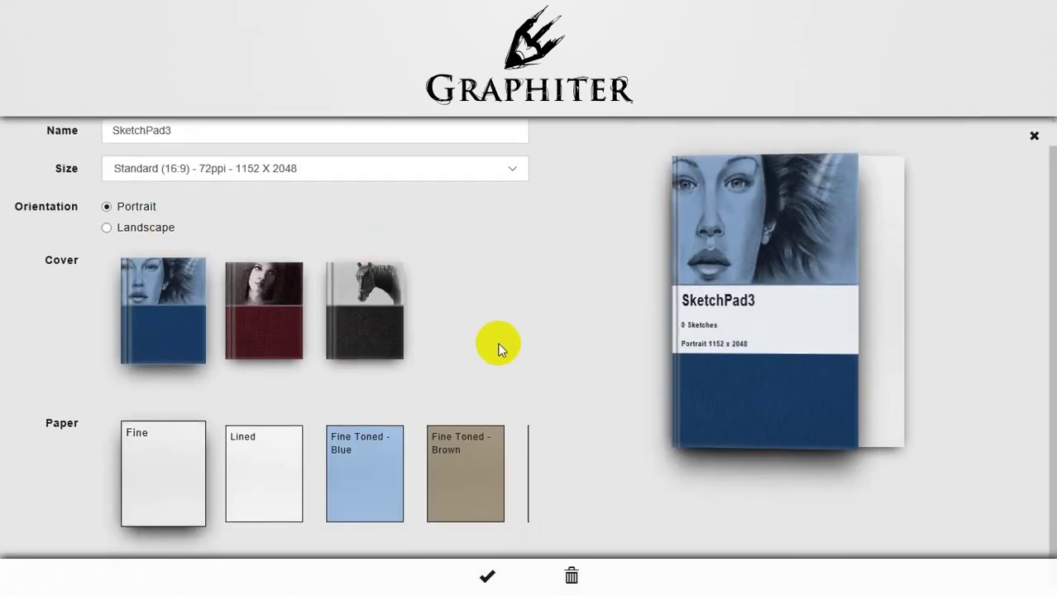
pyautogui.click(466, 451)
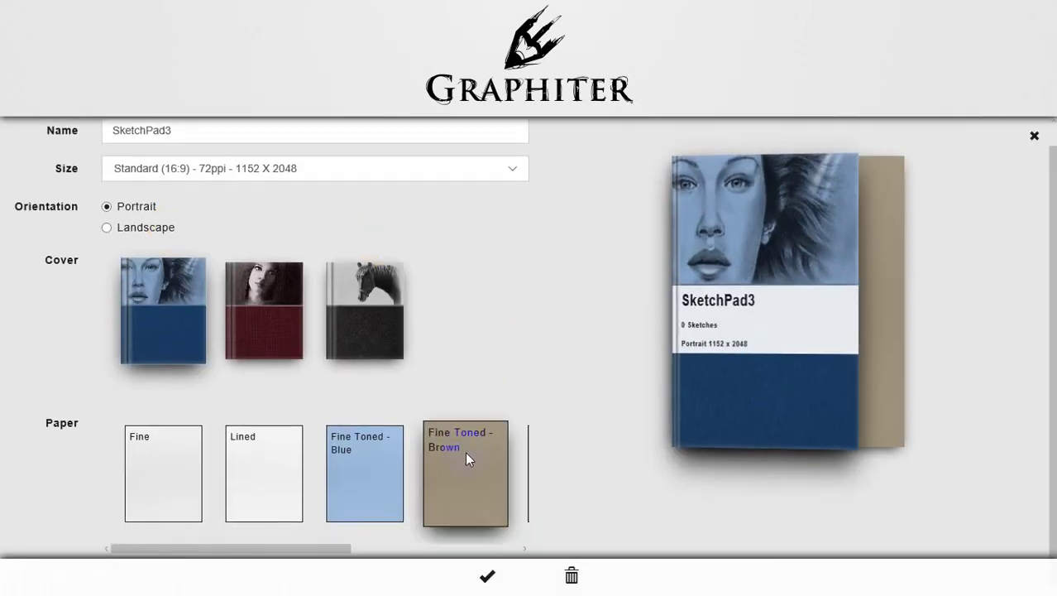
pyautogui.click(486, 203)
pyautogui.click(512, 168)
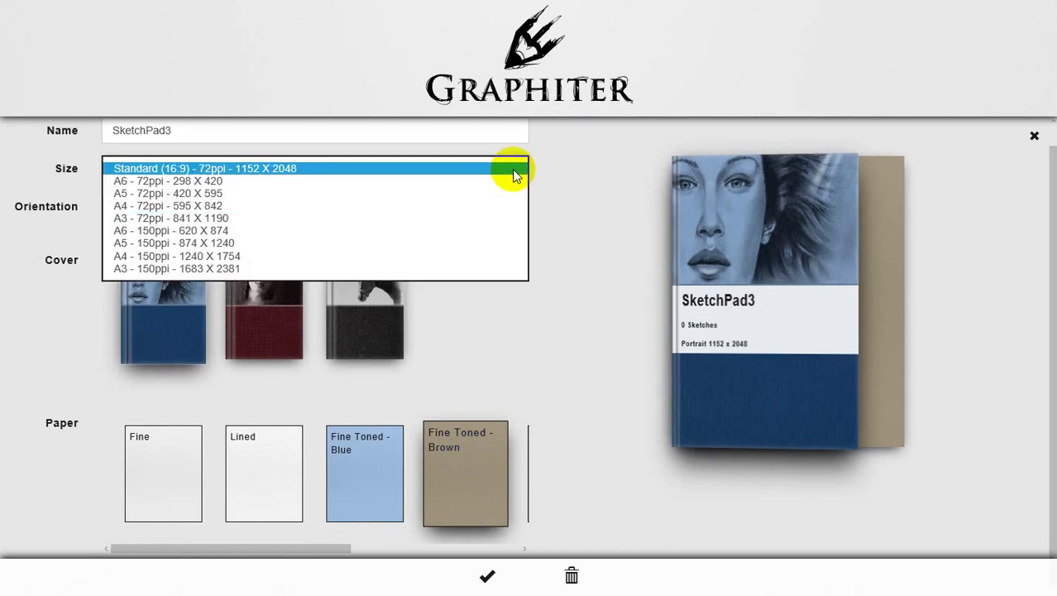
pyautogui.click(438, 194)
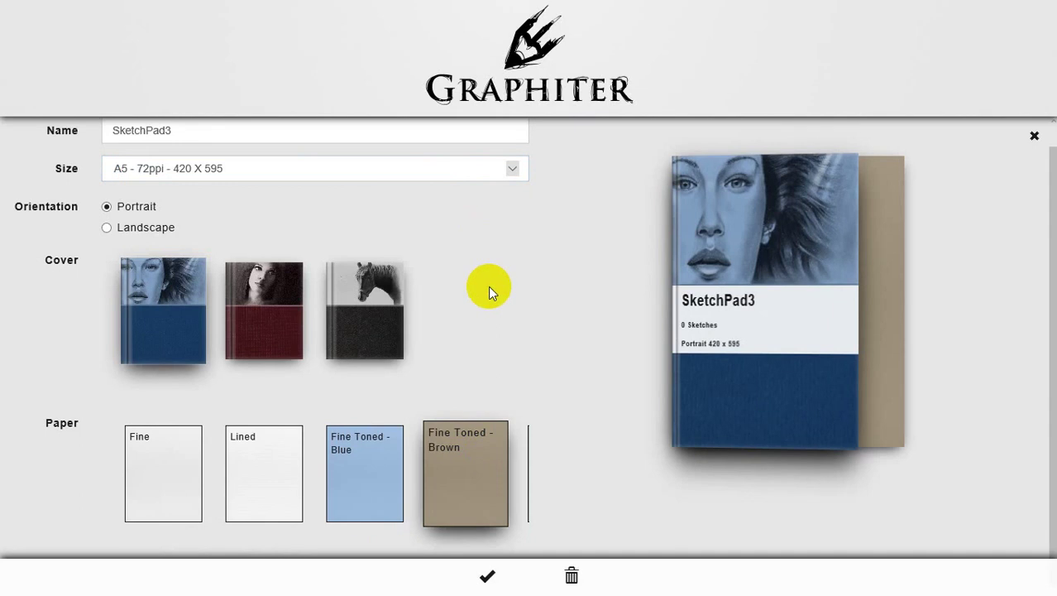
pyautogui.click(487, 575)
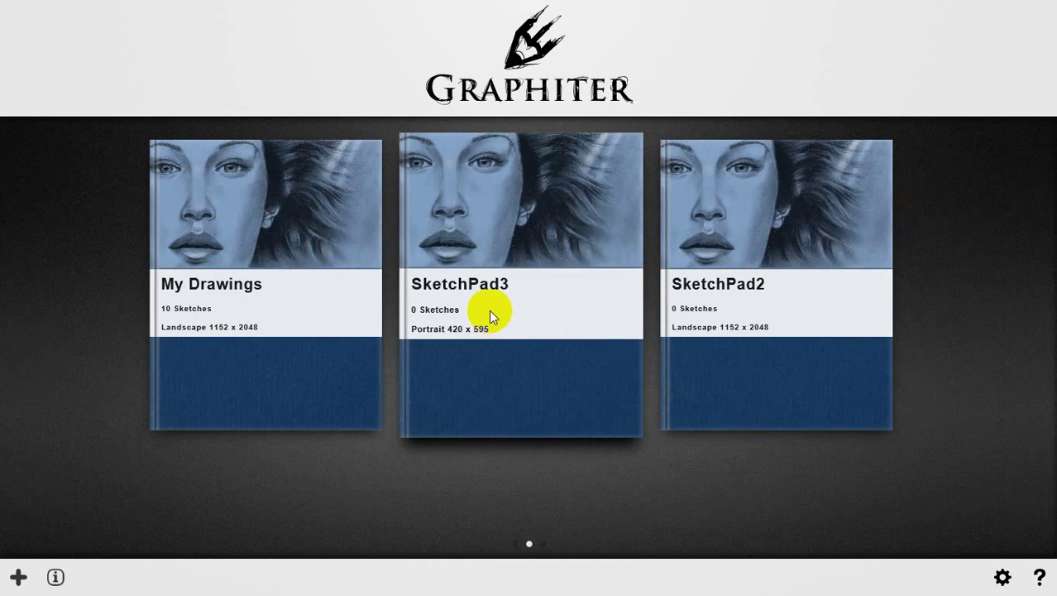
pyautogui.click(562, 179)
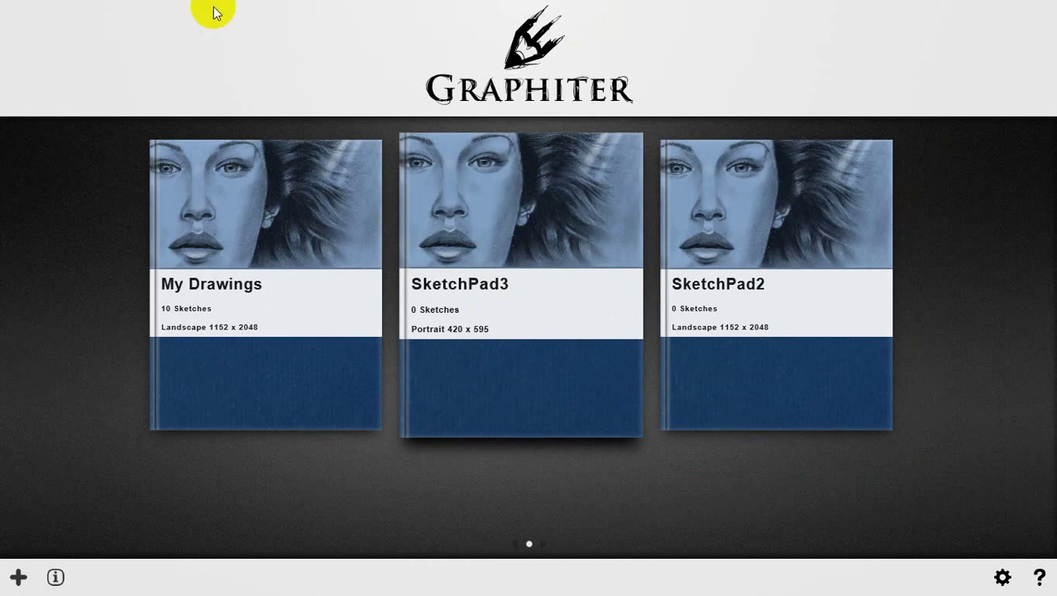
pyautogui.click(292, 116)
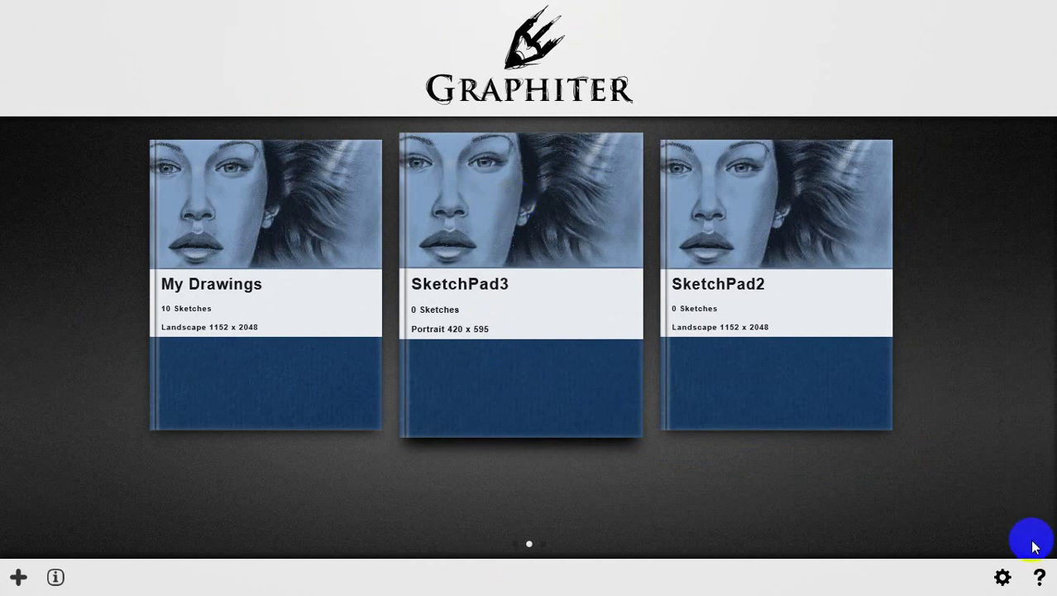
pyautogui.click(1039, 576)
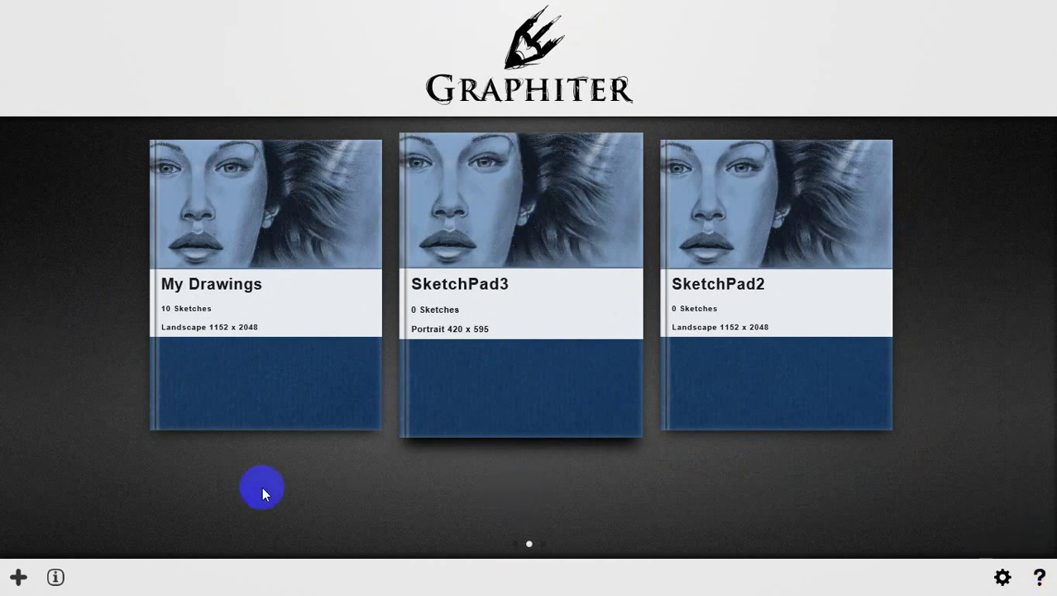
pyautogui.click(56, 576)
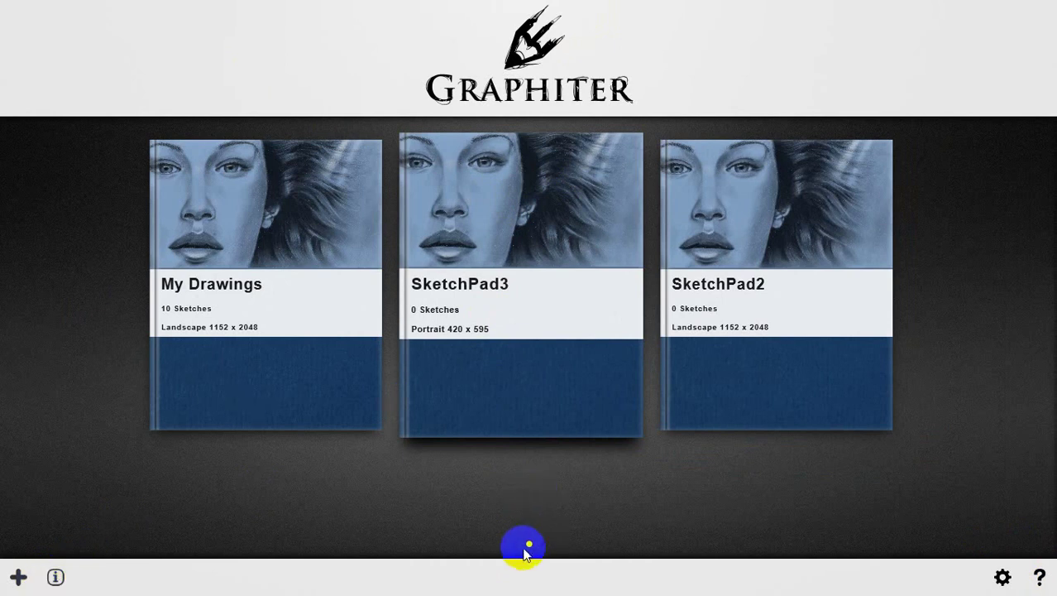
# - Browse the sketchbook library to SketchPad2, My Drawings and back to SketchPad3
pyautogui.click(528, 546)
pyautogui.click(544, 546)
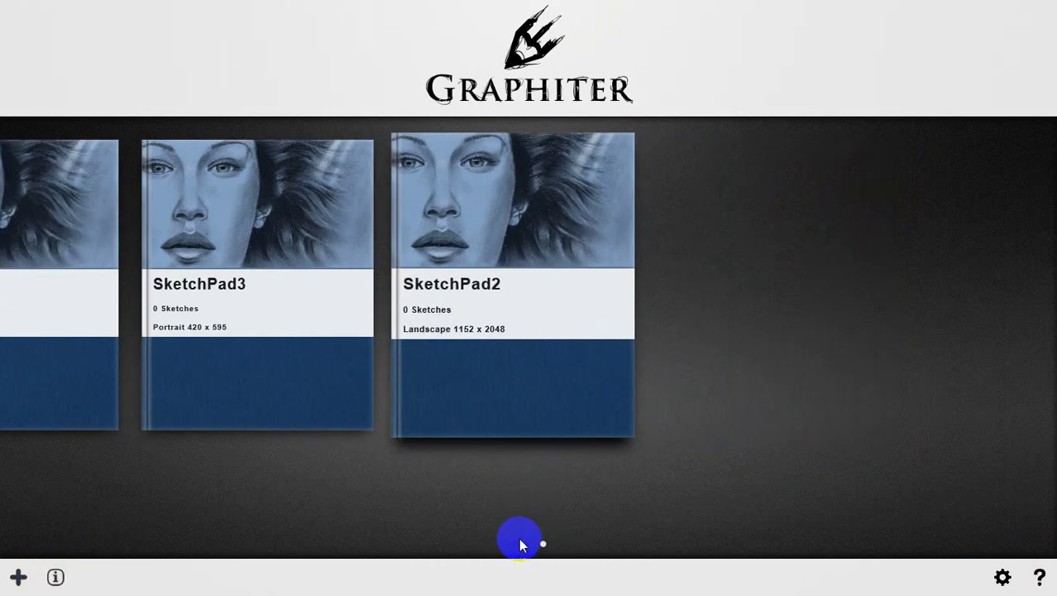
pyautogui.click(516, 546)
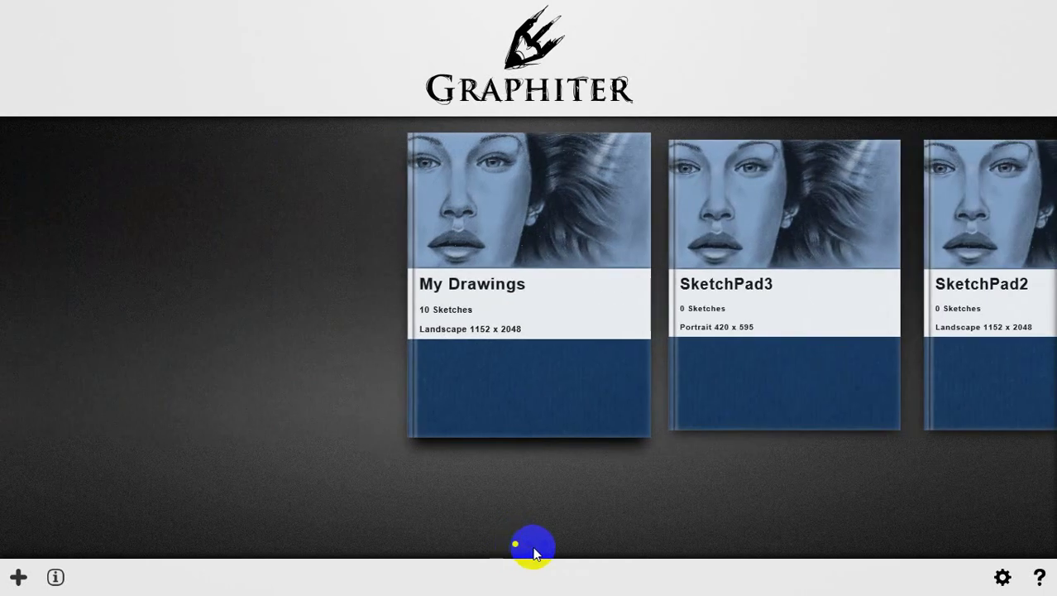
pyautogui.click(532, 547)
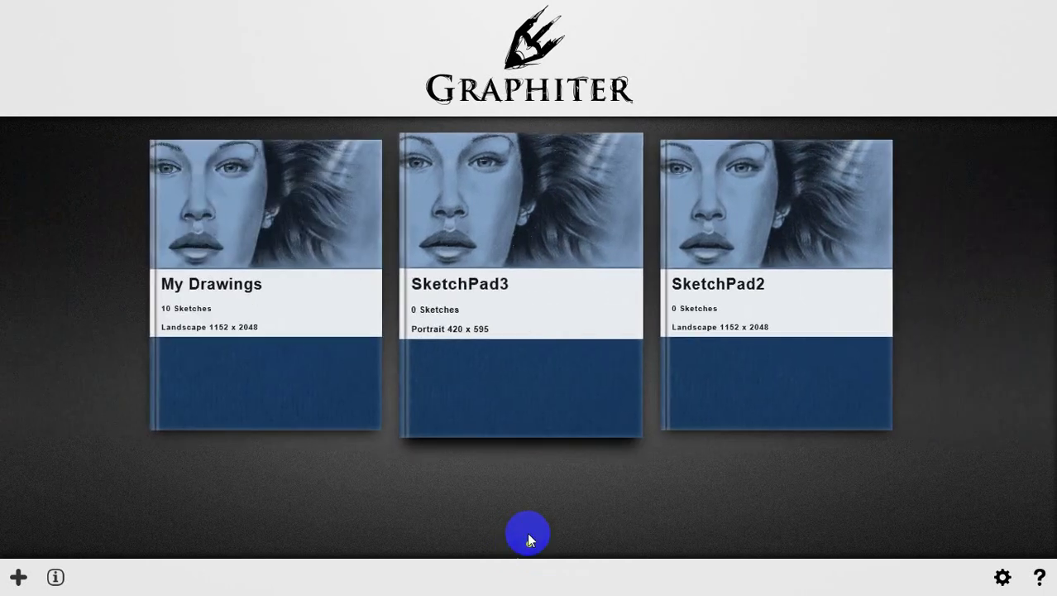
pyautogui.click(526, 172)
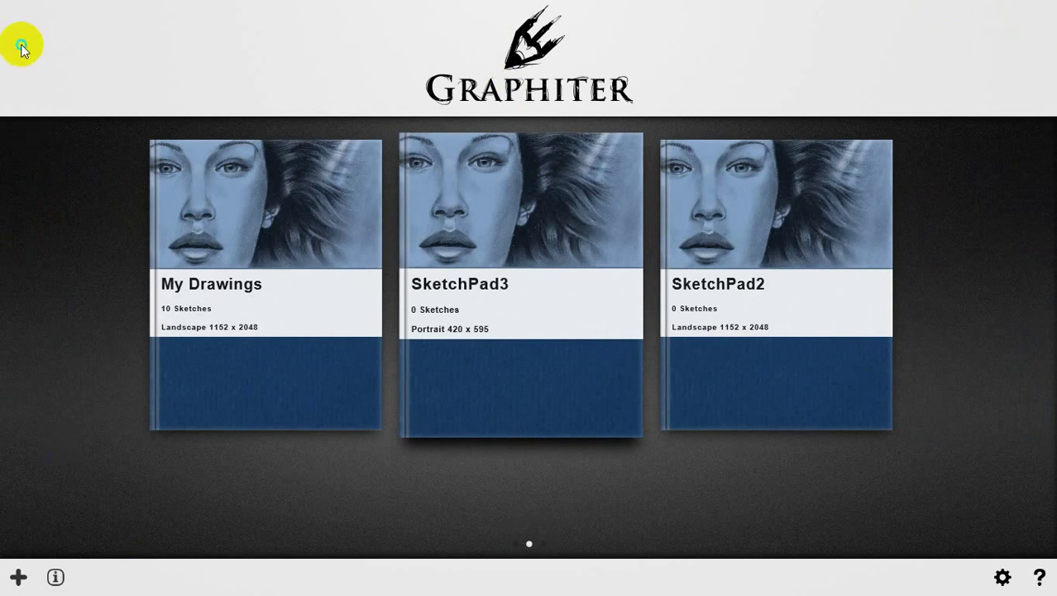
# - Try to view the About information from the settings
pyautogui.click(1003, 578)
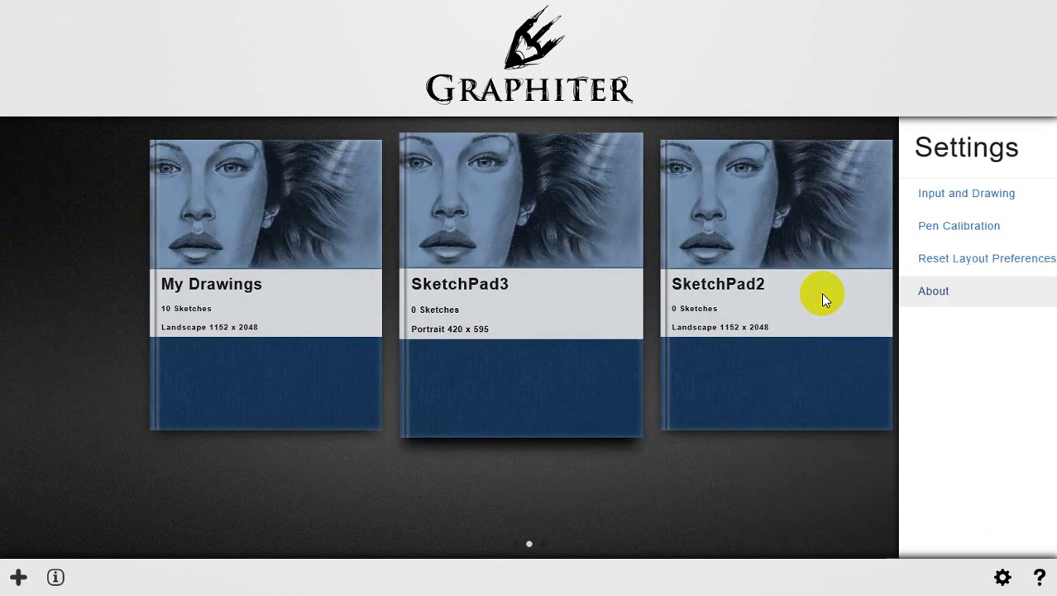
pyautogui.click(823, 295)
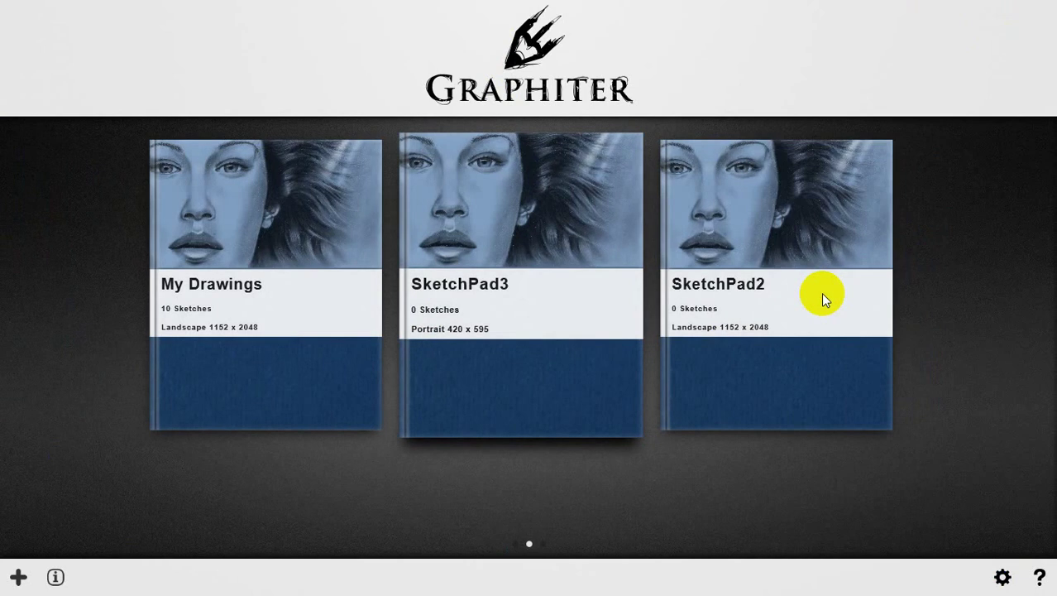
pyautogui.click(1003, 577)
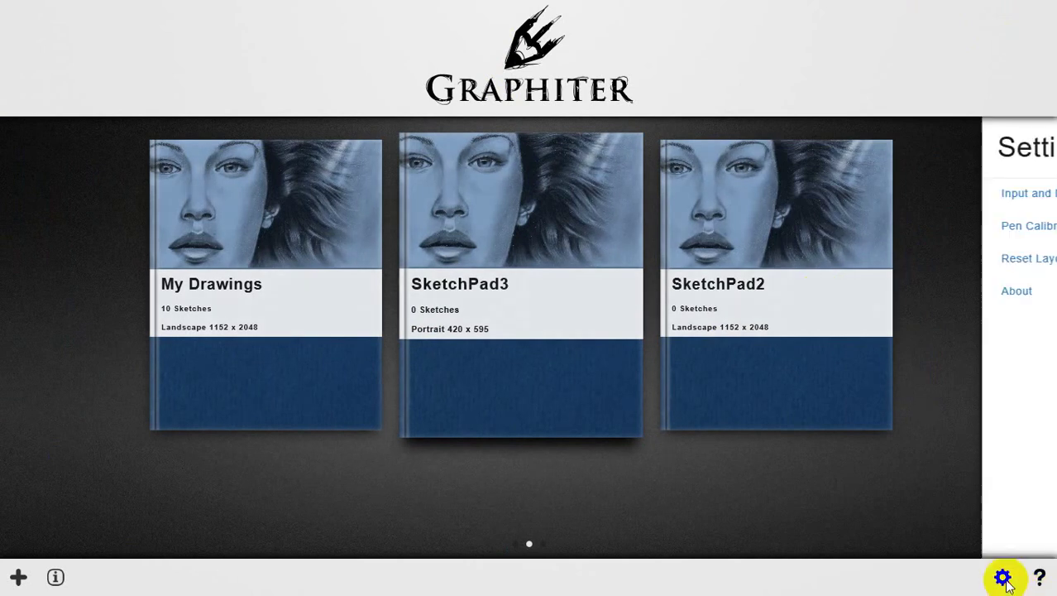
pyautogui.click(802, 298)
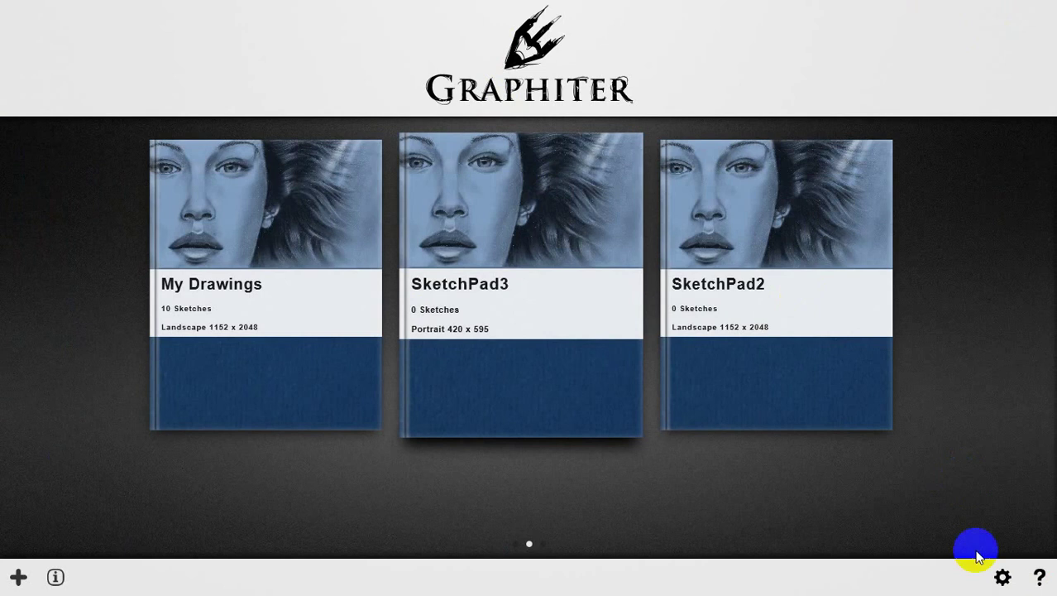
# - Reset the layout preferences from the settings and confirm the reset
pyautogui.click(1002, 579)
pyautogui.click(1002, 579)
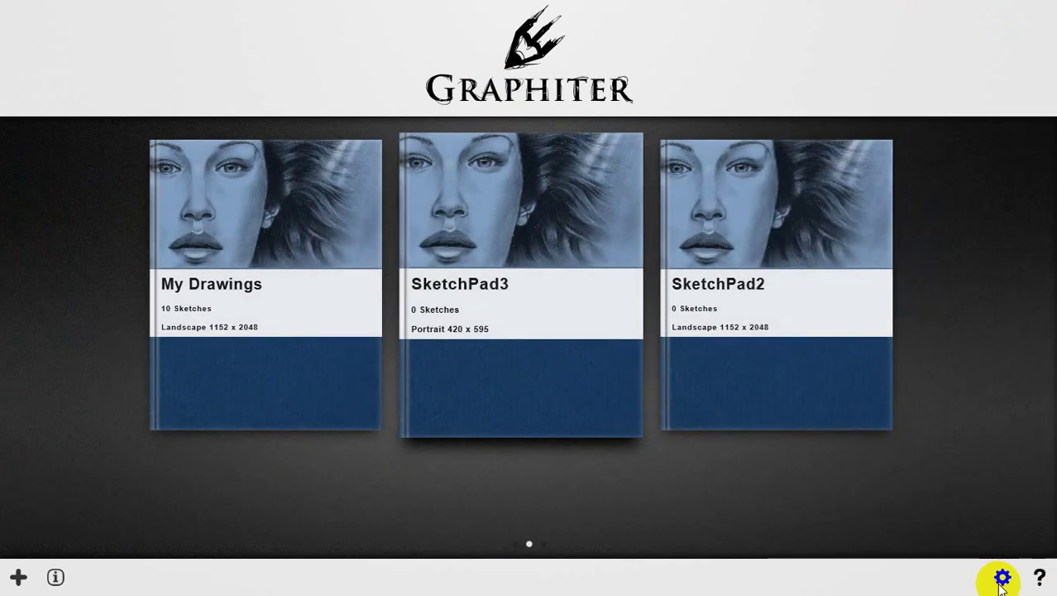
pyautogui.click(1002, 581)
pyautogui.click(813, 260)
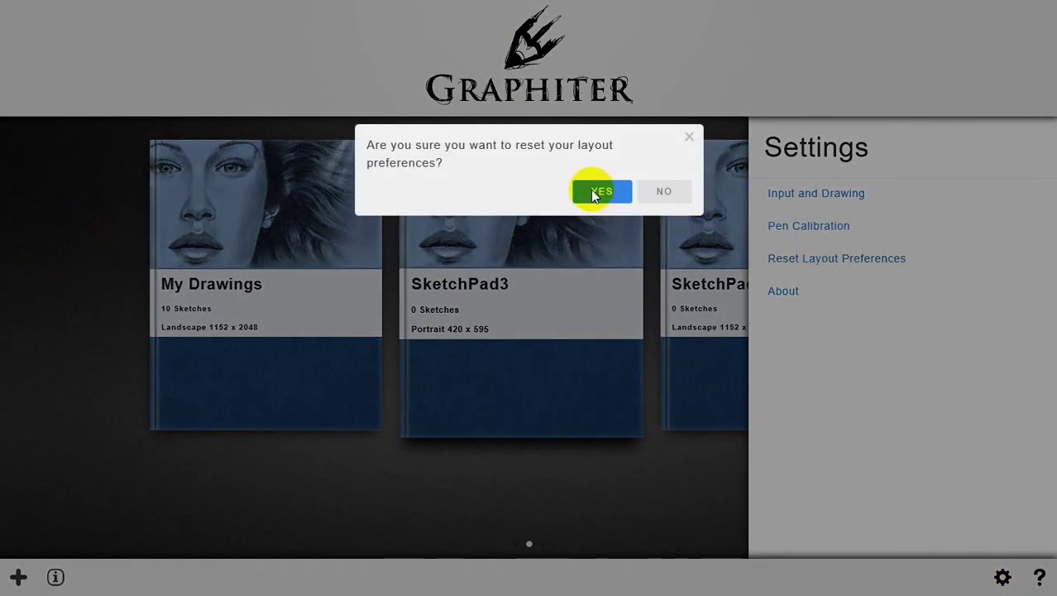
pyautogui.click(587, 190)
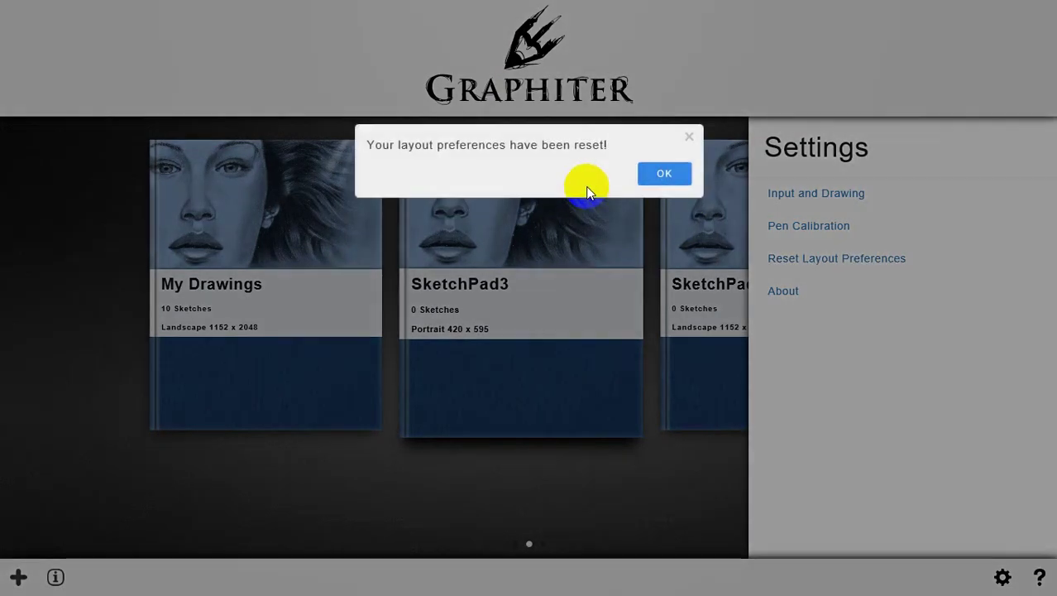
pyautogui.click(662, 175)
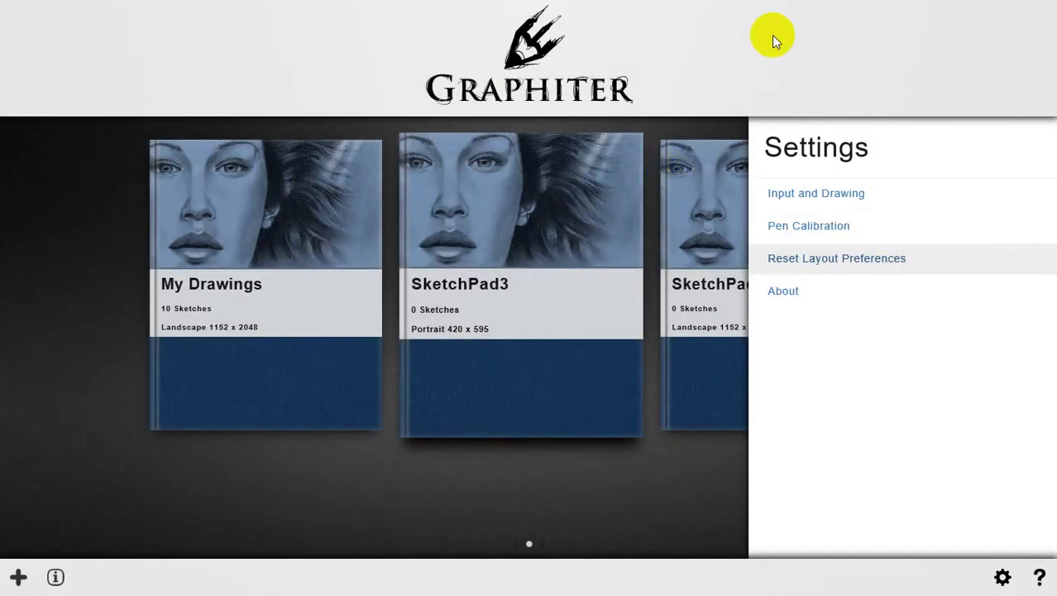
# - Close the browser window showing the Graphiter v2.0 Help page
pyautogui.click(669, 493)
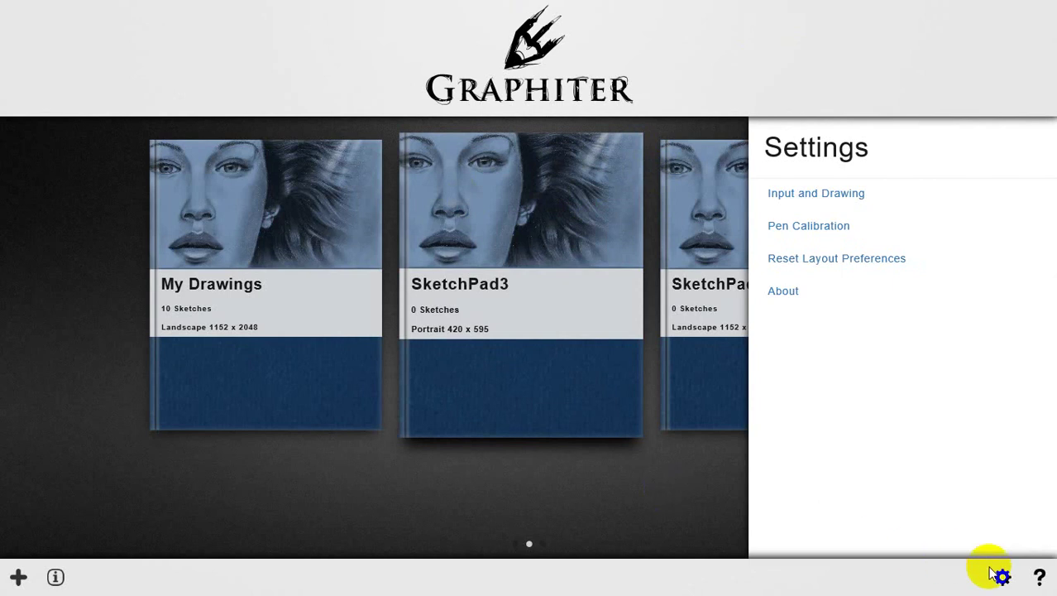
pyautogui.click(150, 546)
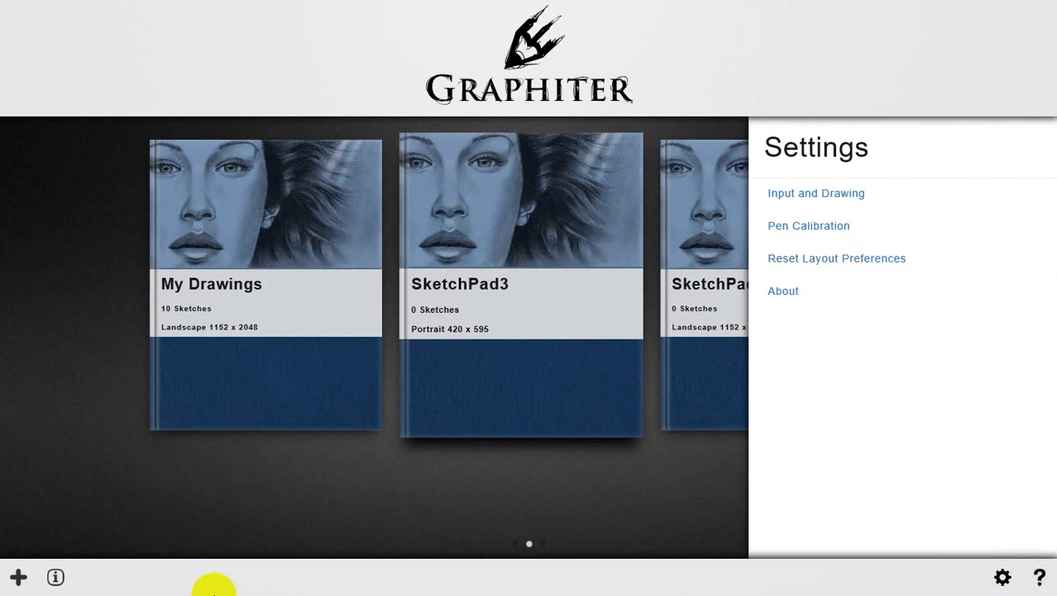
pyautogui.moveTo(215, 589)
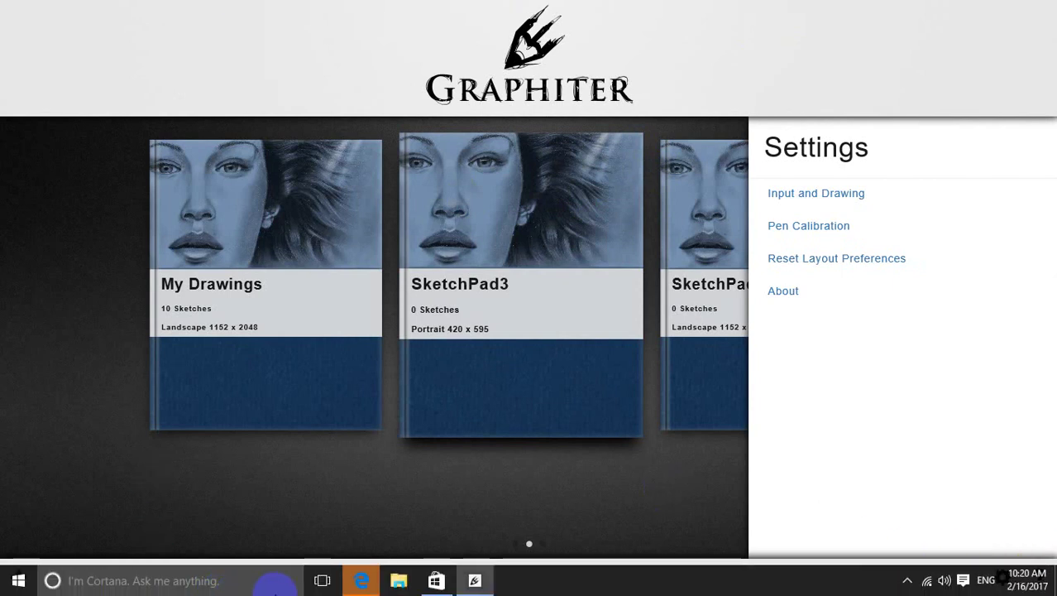
pyautogui.click(477, 583)
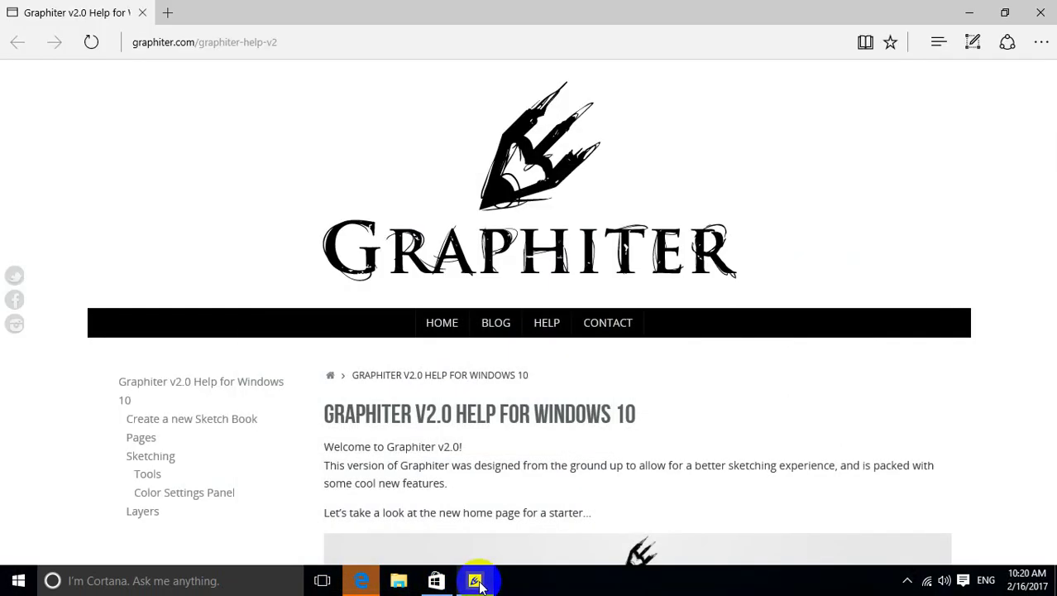
pyautogui.click(1040, 11)
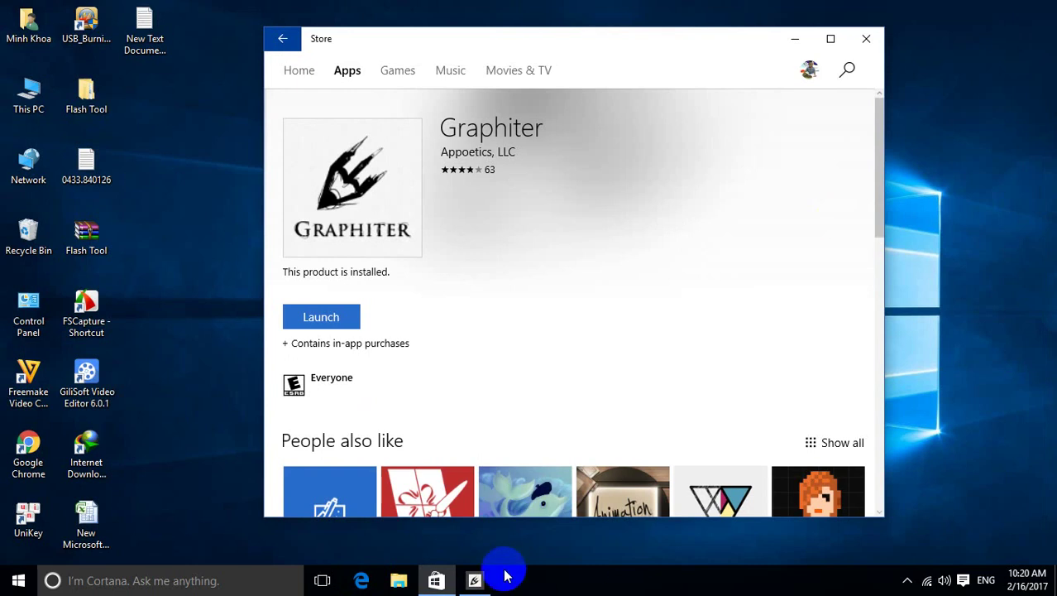
# - Switch back to Graphiter and take it out of full screen into a smaller window
pyautogui.click(475, 579)
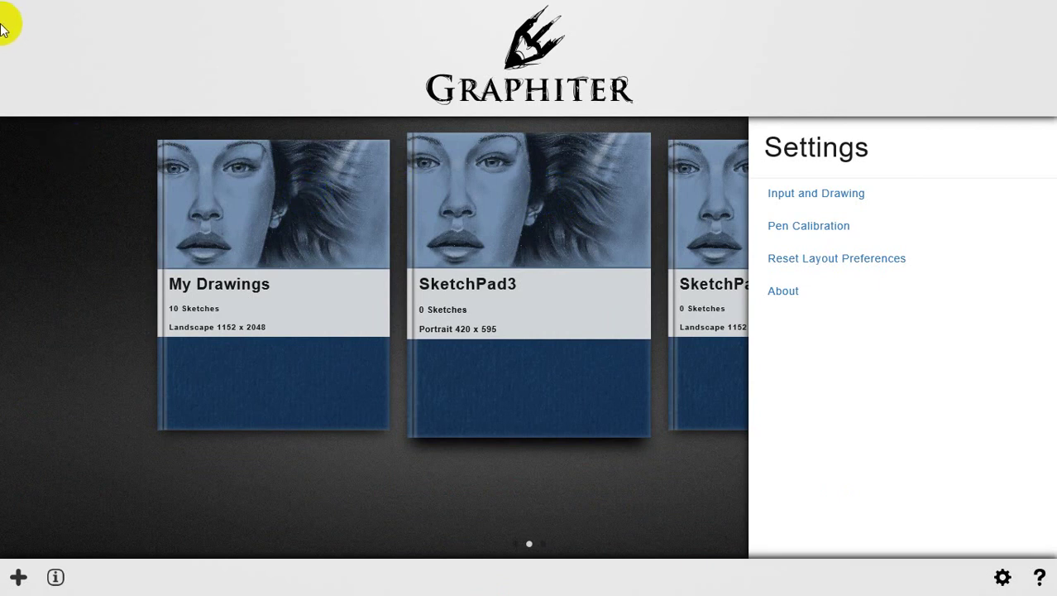
pyautogui.moveTo(1010, 7)
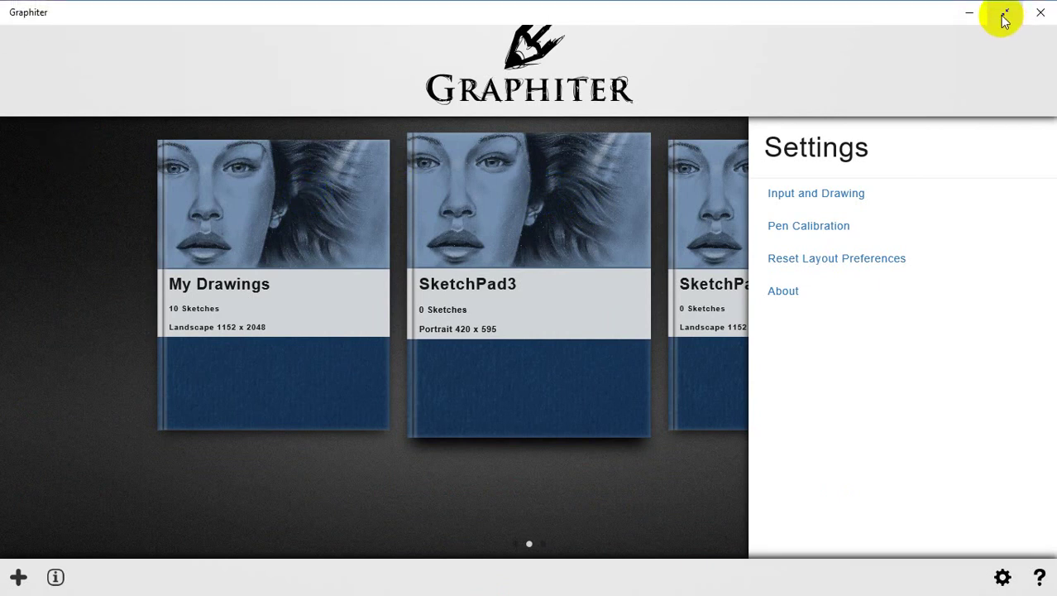
pyautogui.click(1003, 12)
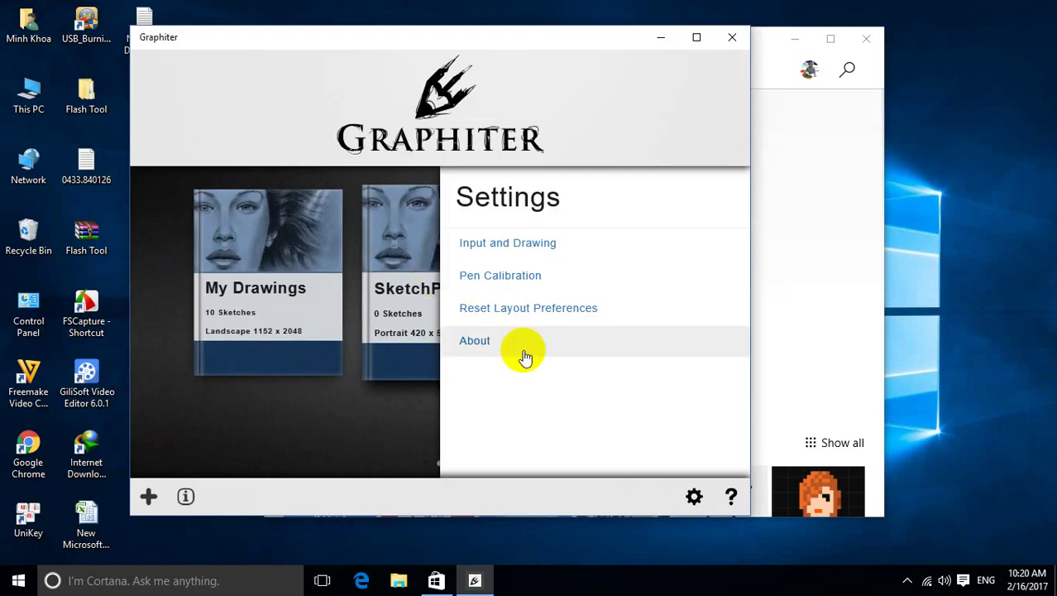
# - View the Screenshots section of Graphiter's Store page and minimize the Store window
pyautogui.scroll(-2, 802, 335)
pyautogui.scroll(-5, 809, 345)
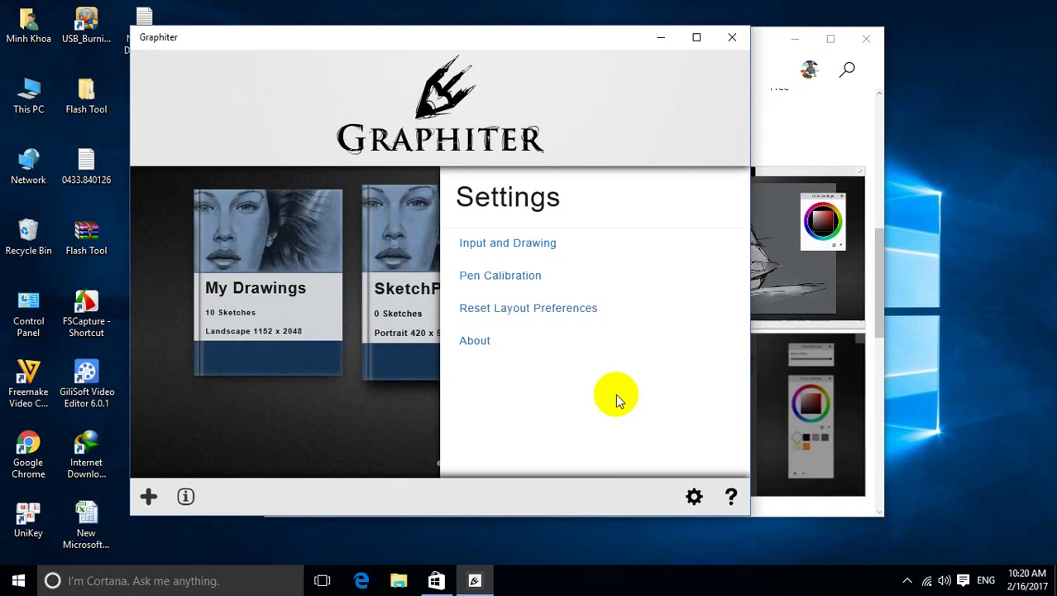
pyautogui.click(783, 87)
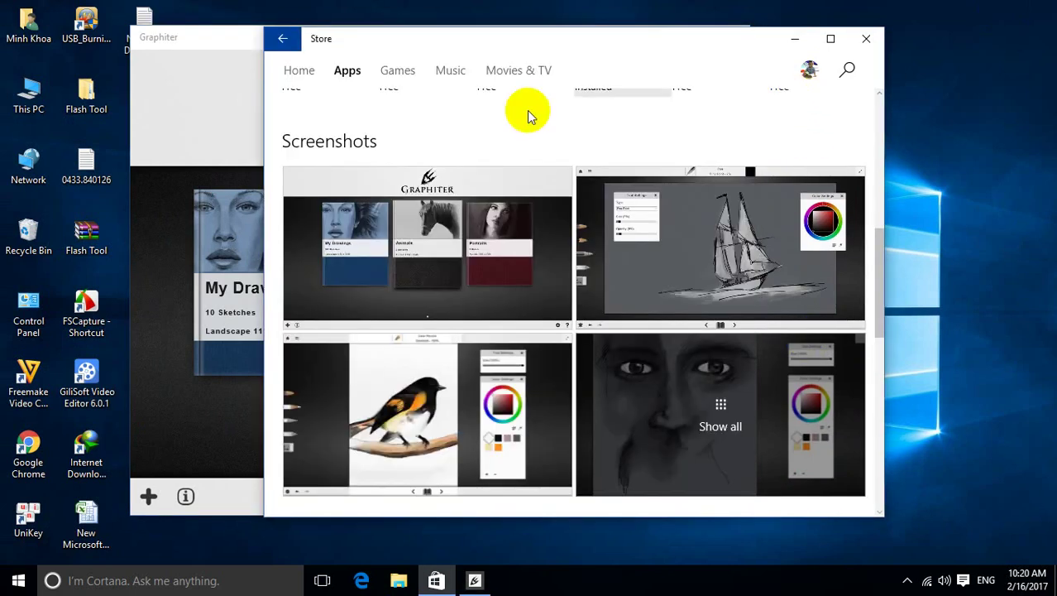
pyautogui.click(418, 242)
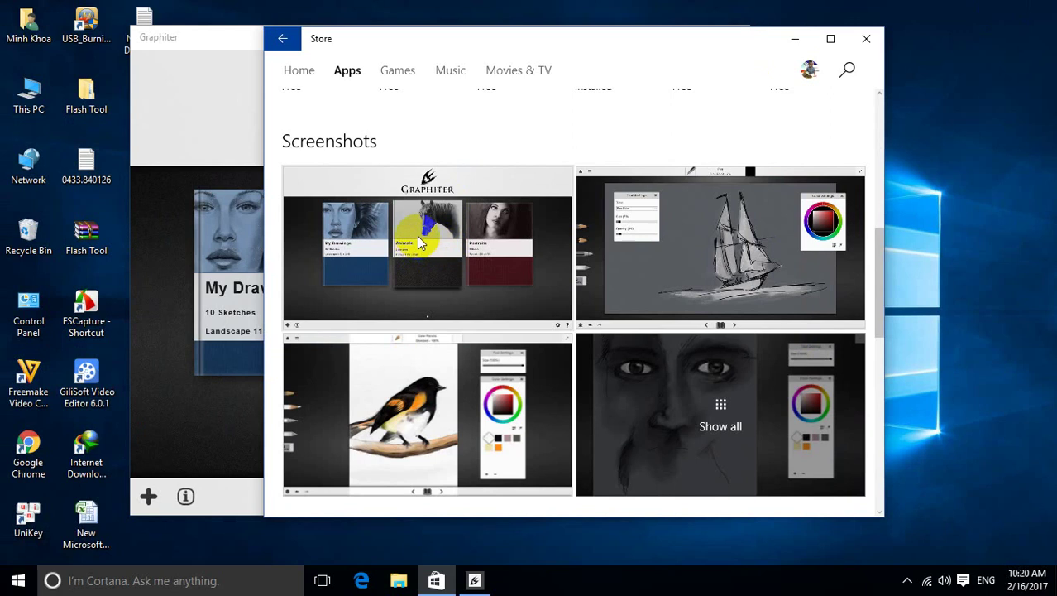
pyautogui.moveTo(414, 38)
pyautogui.mouseDown()
pyautogui.moveTo(859, 39)
pyautogui.moveTo(553, 41)
pyautogui.mouseUp()
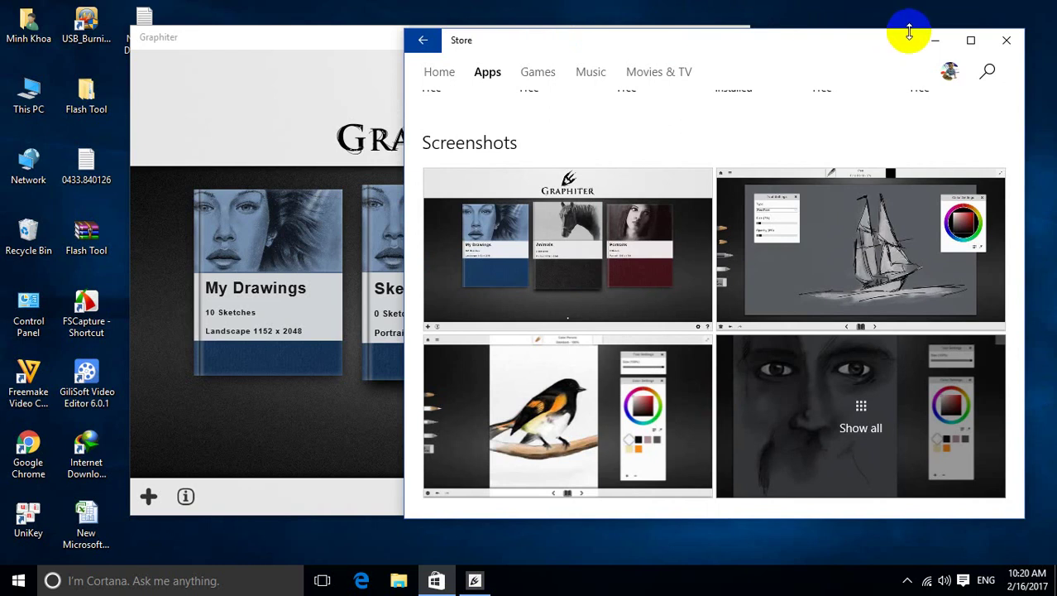
pyautogui.click(936, 41)
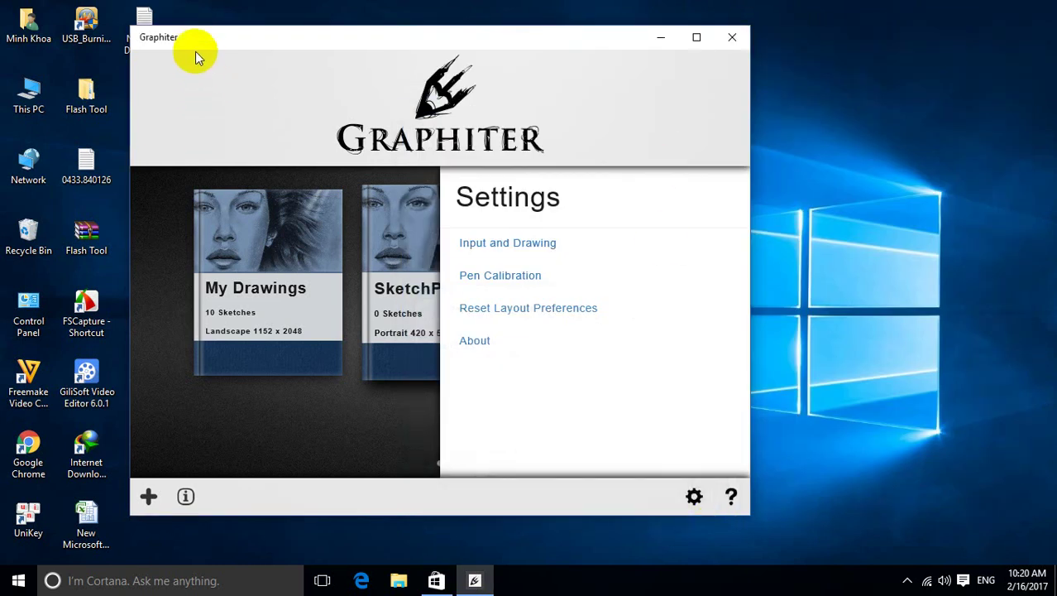
pyautogui.rightClick(176, 31)
pyautogui.rightClick(157, 40)
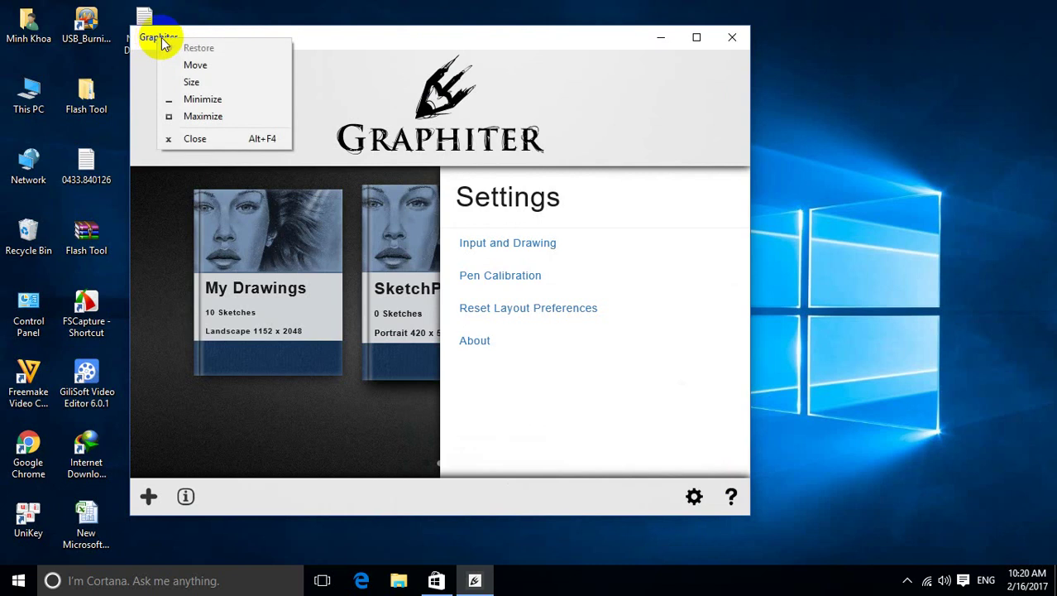
pyautogui.click(343, 43)
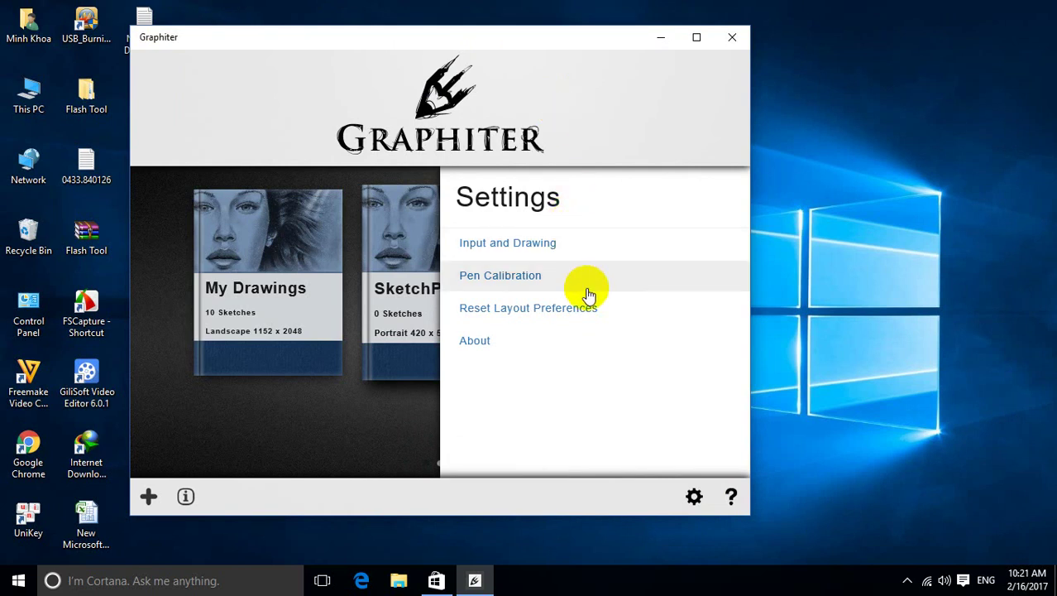
# - Close the Settings pane and maximize the Graphiter window
pyautogui.click(370, 420)
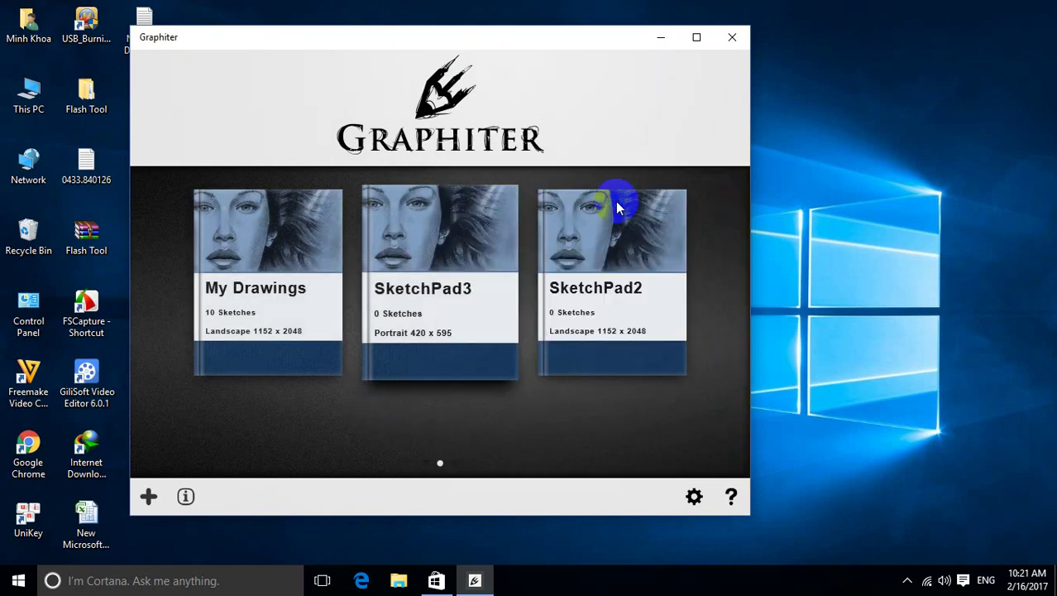
pyautogui.click(698, 39)
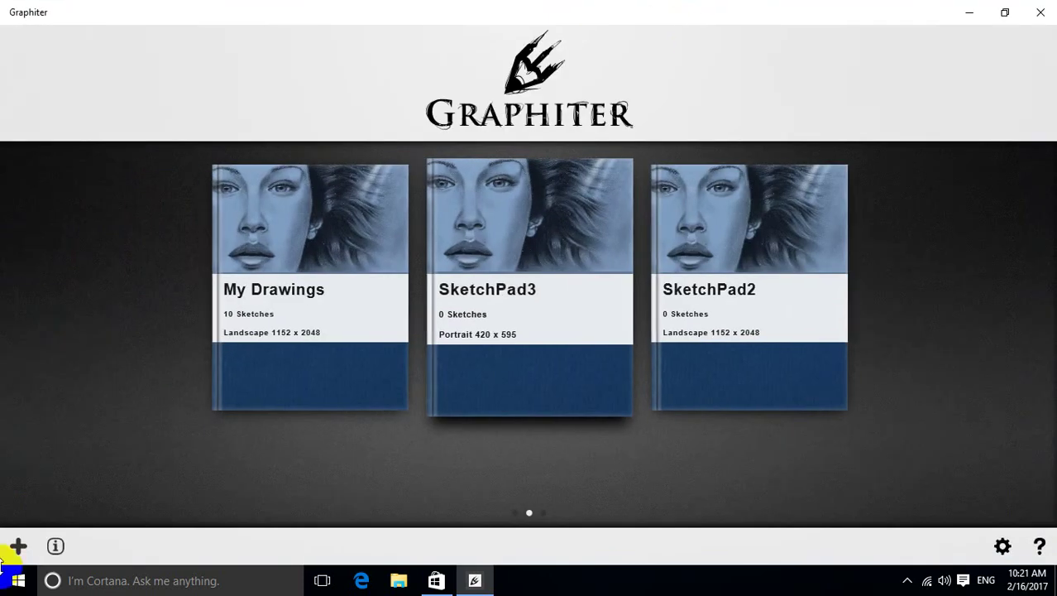
# - Change the size of the SketchPad3 sketchbook to A6 - 150ppi - 620 X 874 and save it
pyautogui.click(55, 546)
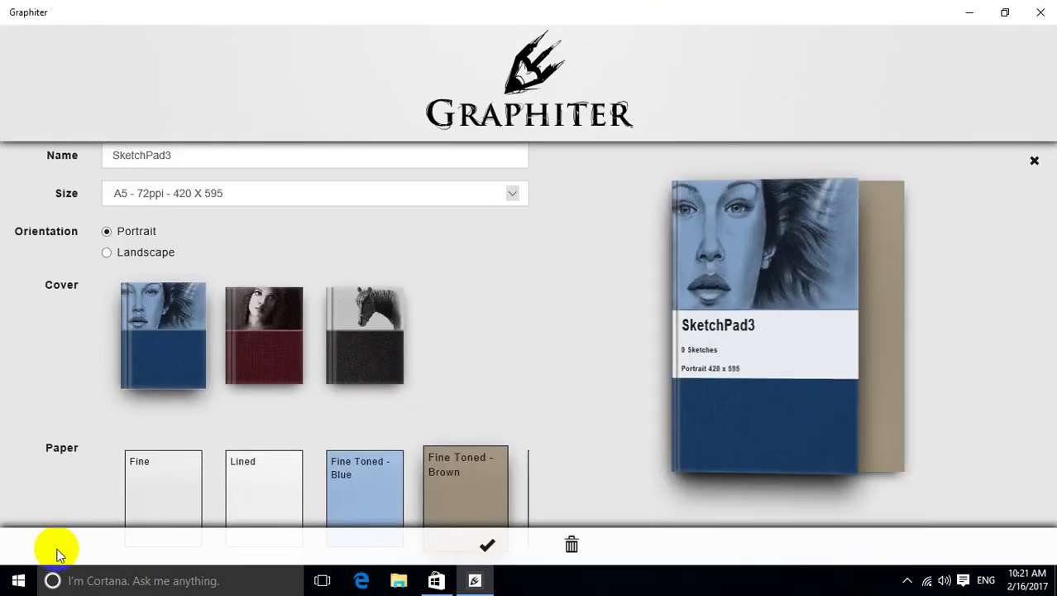
pyautogui.scroll(-1, 612, 273)
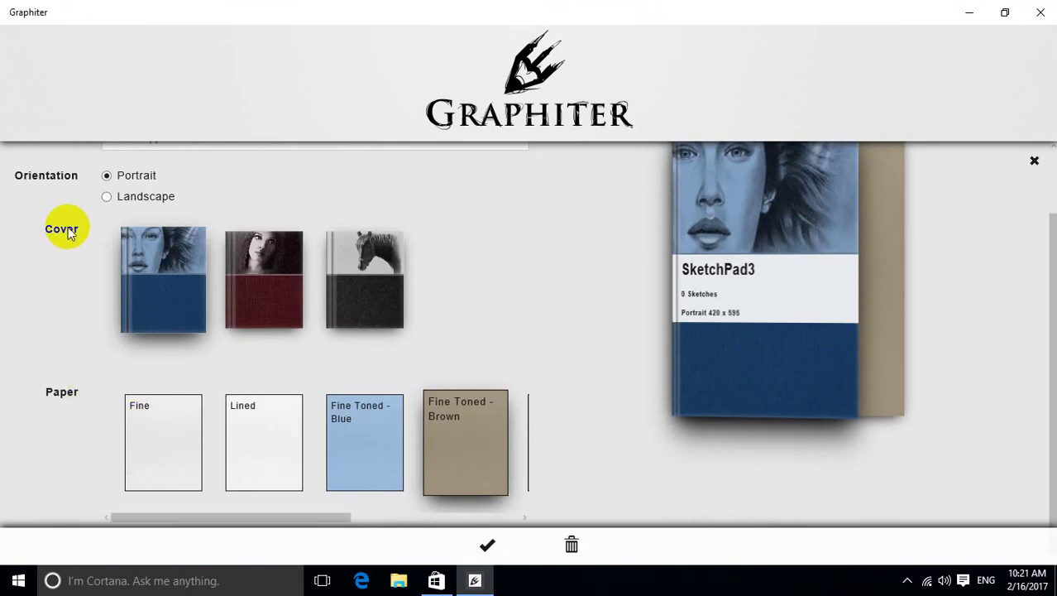
pyautogui.scroll(1, 203, 329)
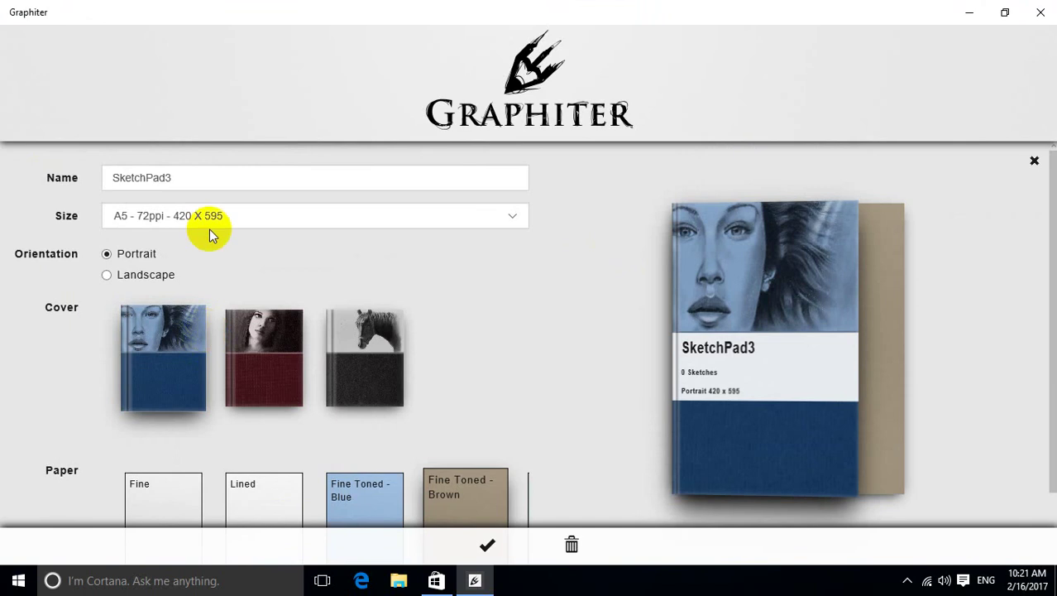
pyautogui.click(193, 177)
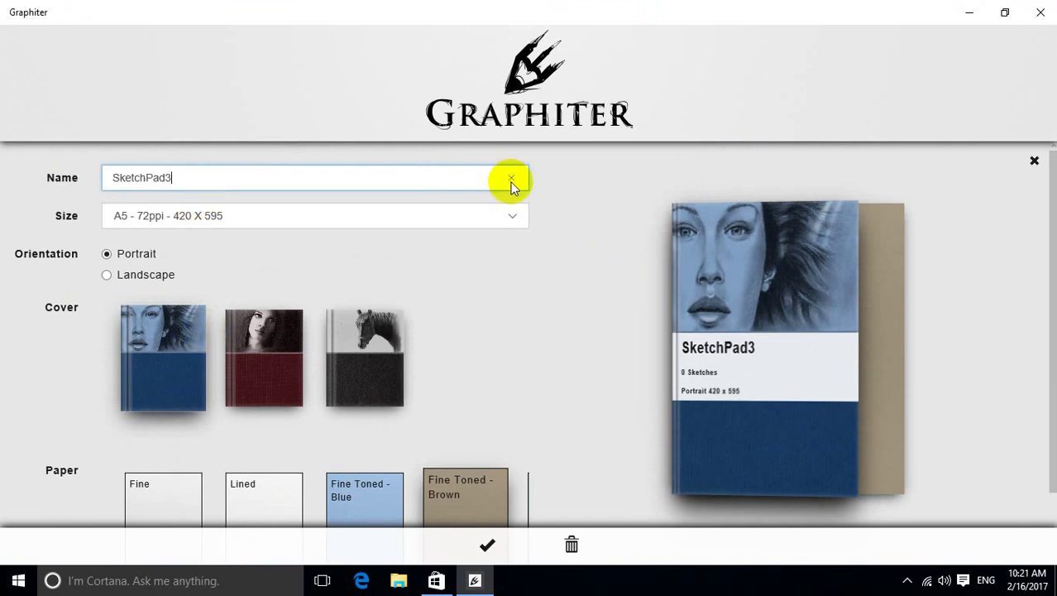
pyautogui.click(512, 216)
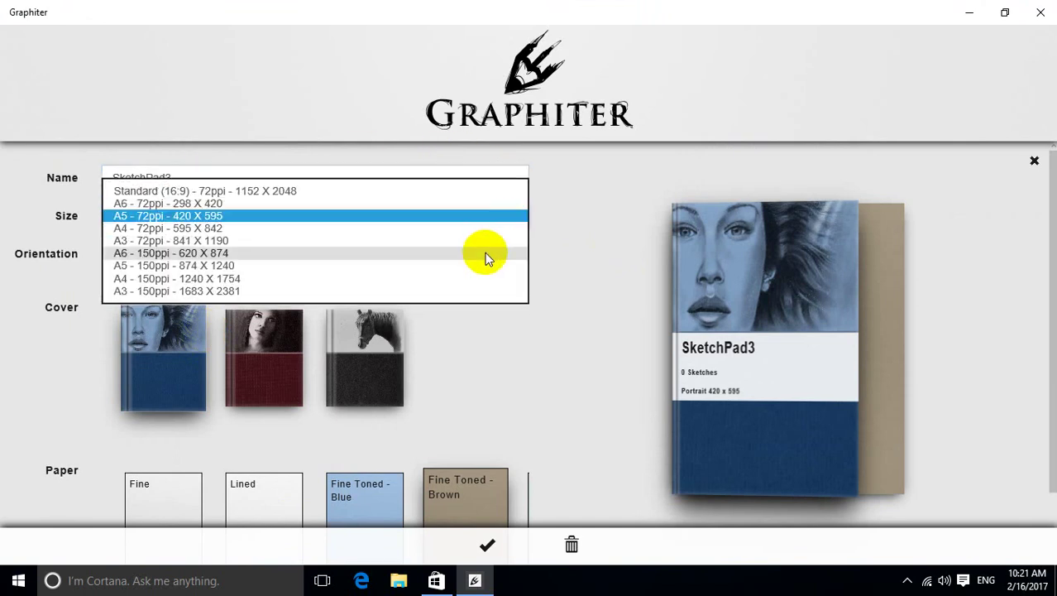
pyautogui.click(417, 258)
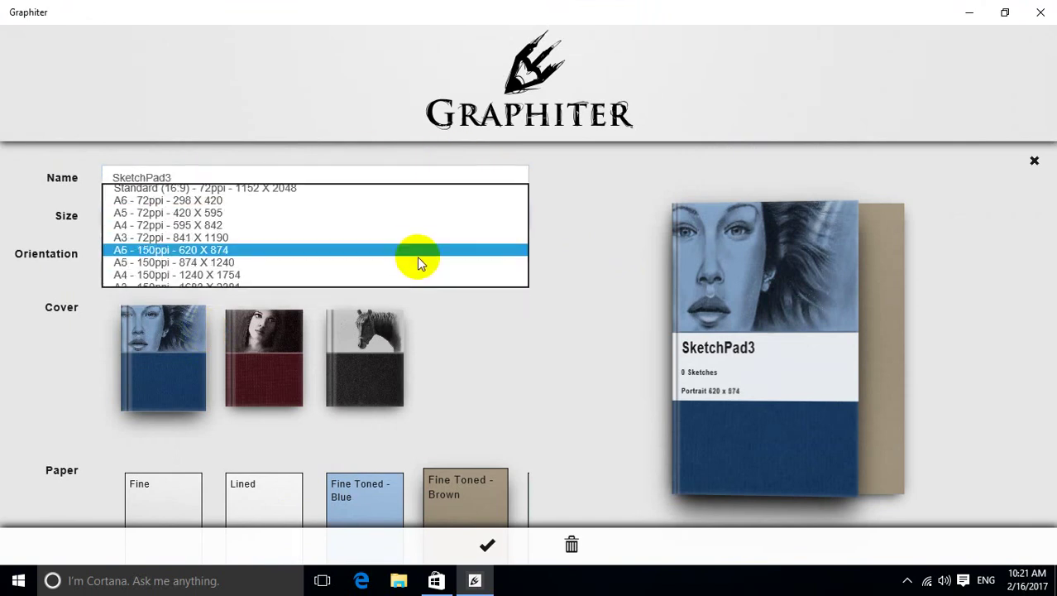
pyautogui.click(488, 545)
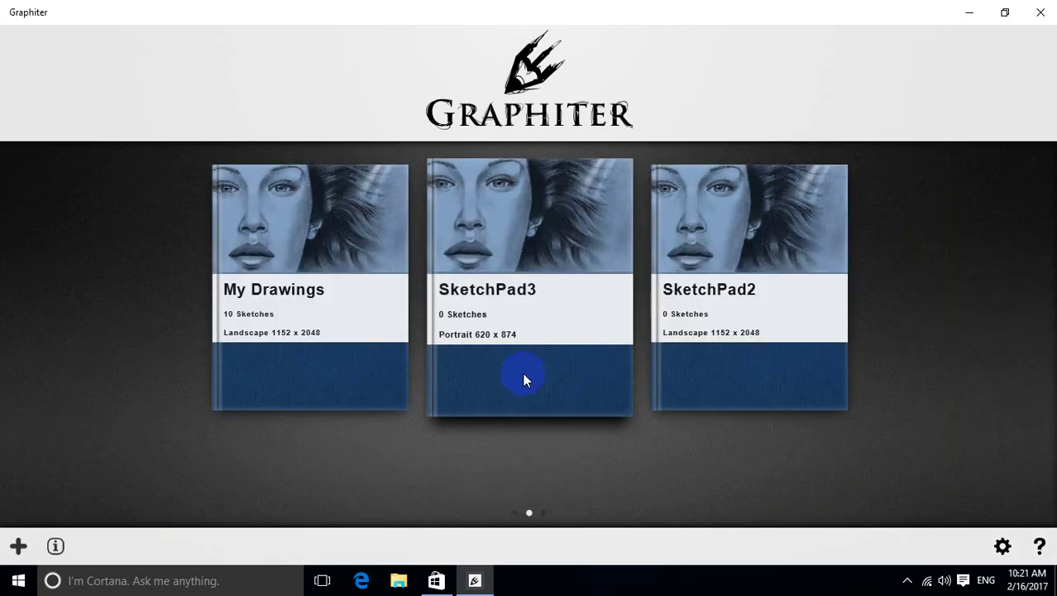
pyautogui.click(478, 579)
pyautogui.rightClick(479, 579)
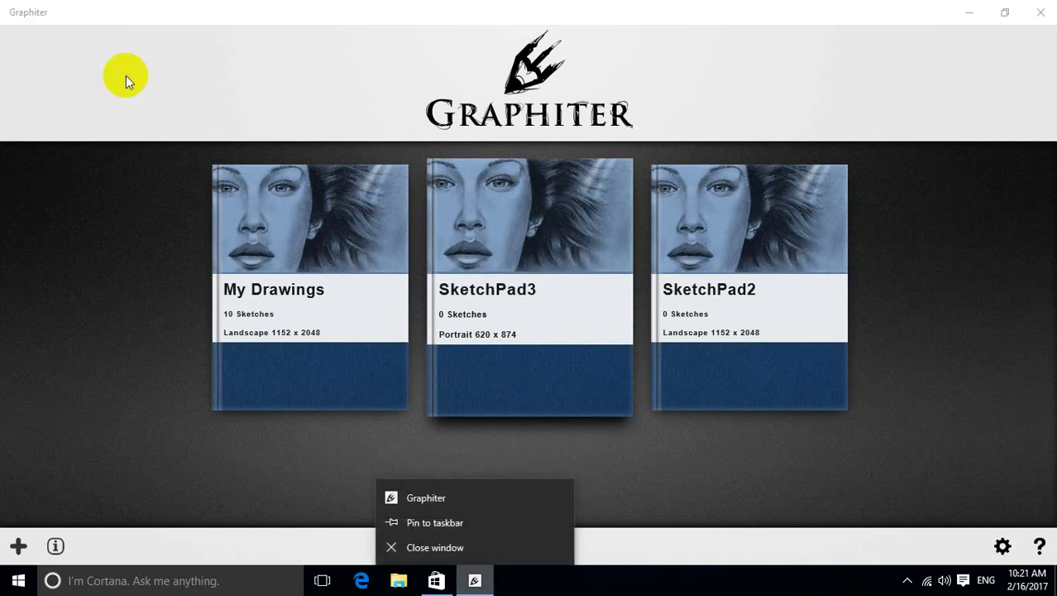
pyautogui.click(141, 21)
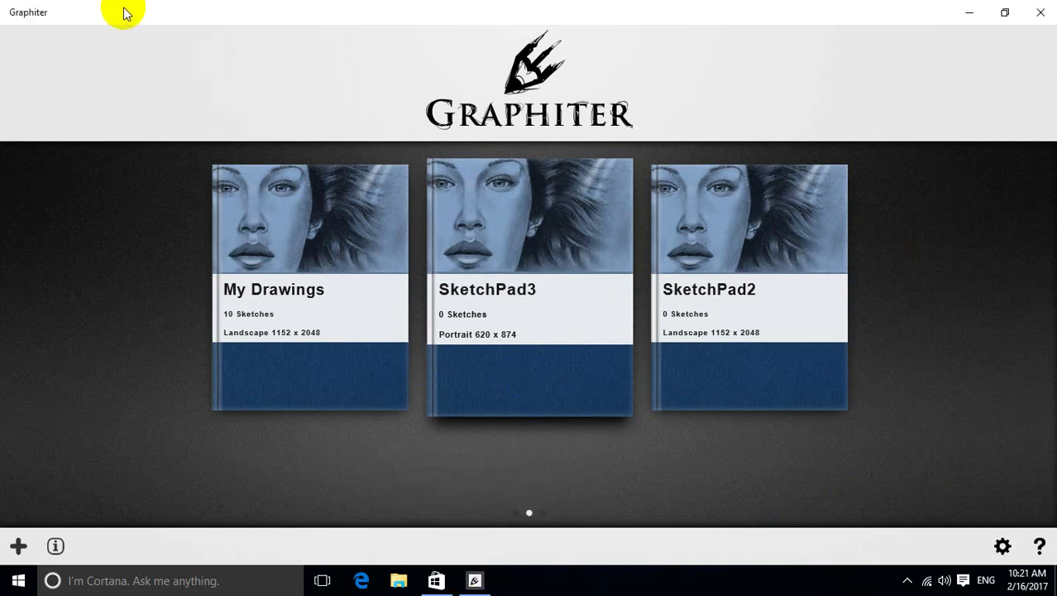
# - Restore the Graphiter window to its smaller size and rename the SketchPad3 sketchbook as 5y5yrtu
pyautogui.doubleClick(51, 20)
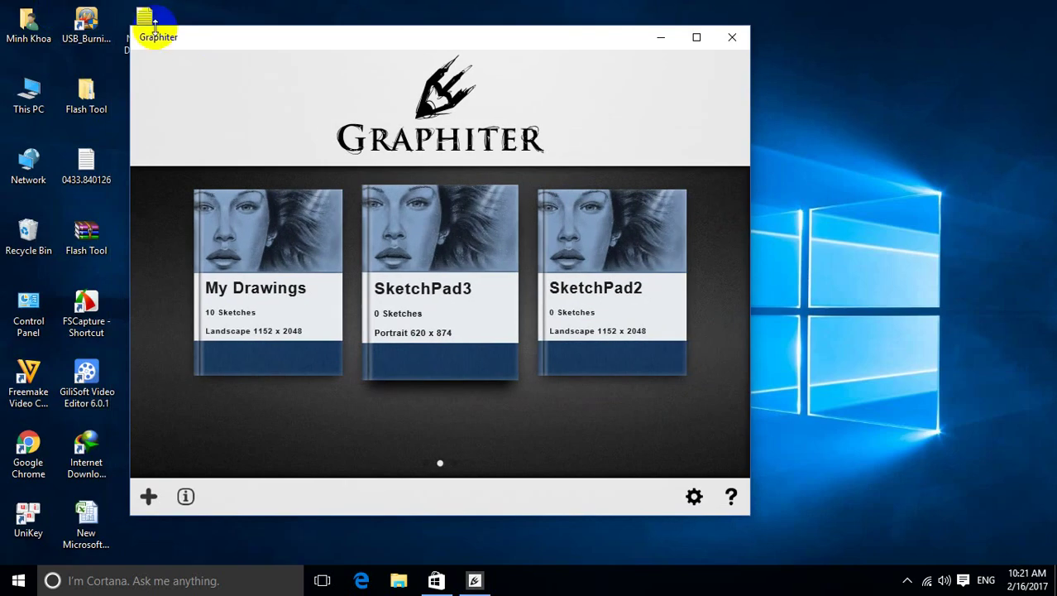
pyautogui.click(185, 496)
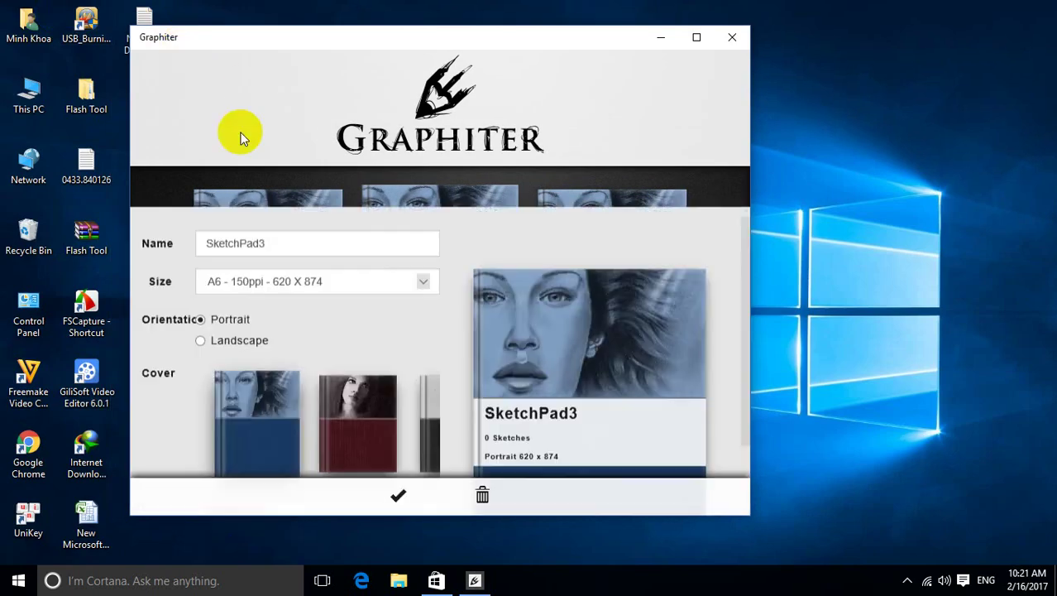
pyautogui.moveTo(282, 209); pyautogui.dragTo(161, 208)
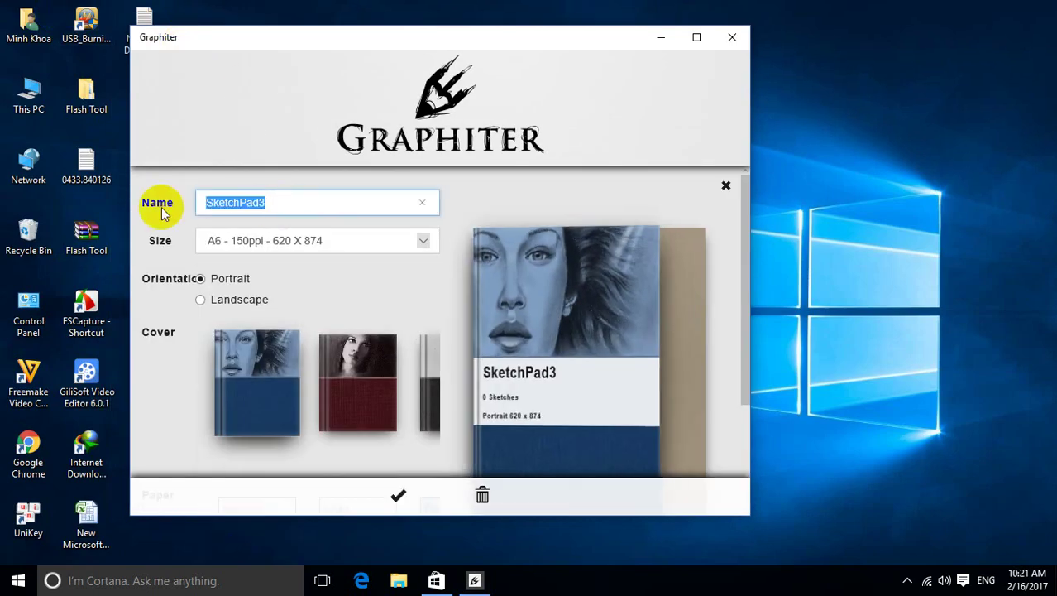
pyautogui.write('5y5yrtu')
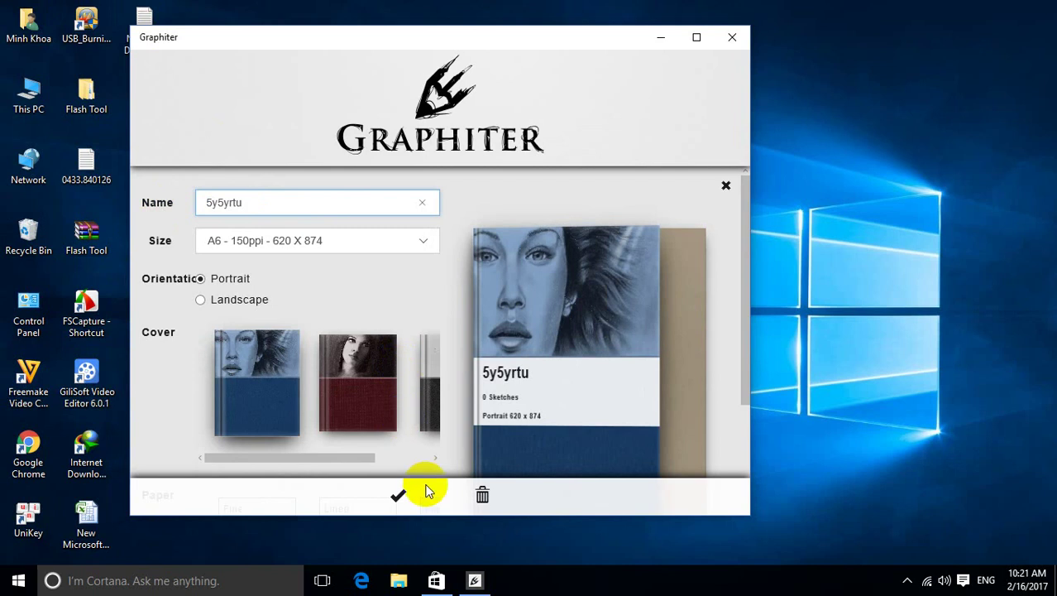
pyautogui.click(397, 501)
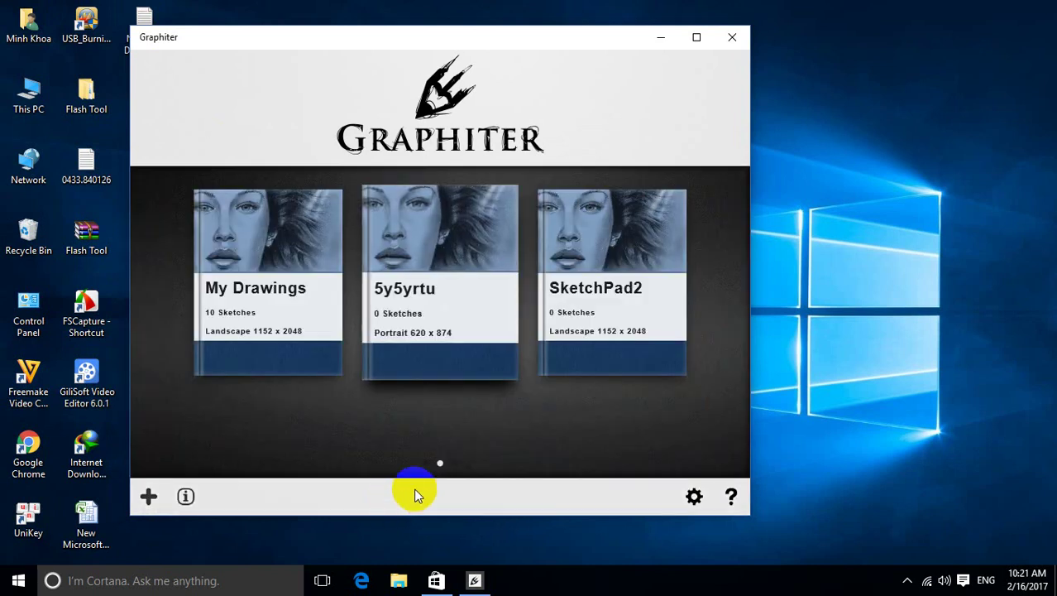
# - Rename the SketchPad2 sketchbook as SketchPad2ii and save the change
pyautogui.moveTo(566, 288); pyautogui.dragTo(188, 501)
pyautogui.click(186, 496)
pyautogui.click(267, 201)
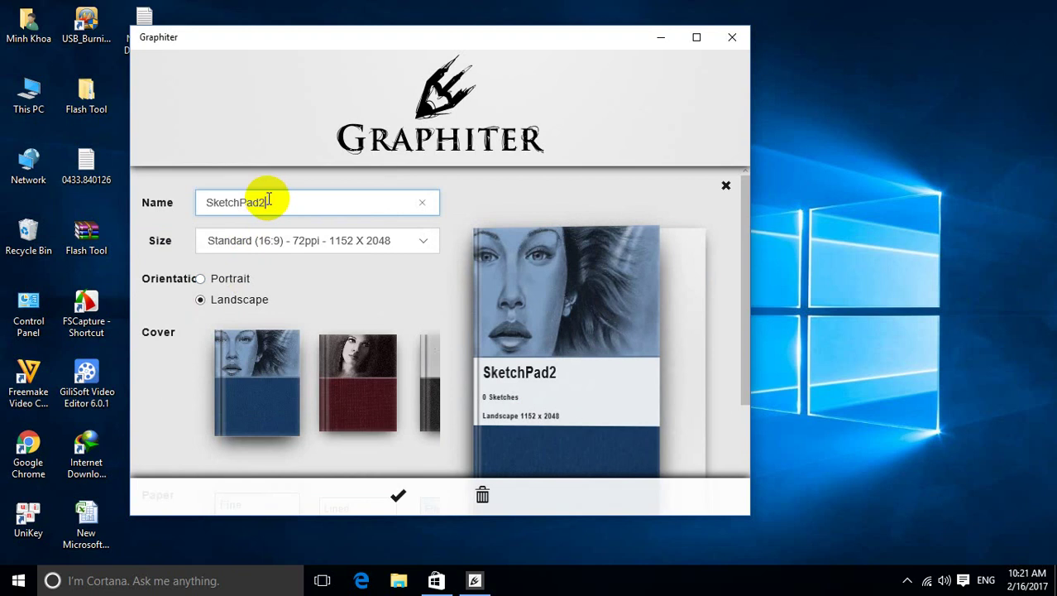
pyautogui.write('ii')
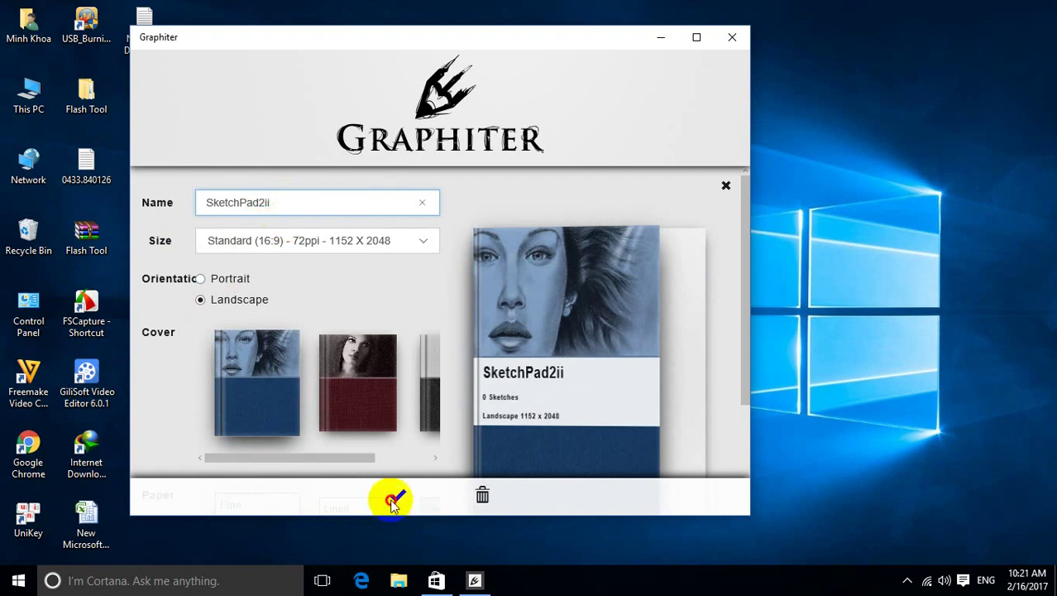
pyautogui.click(396, 495)
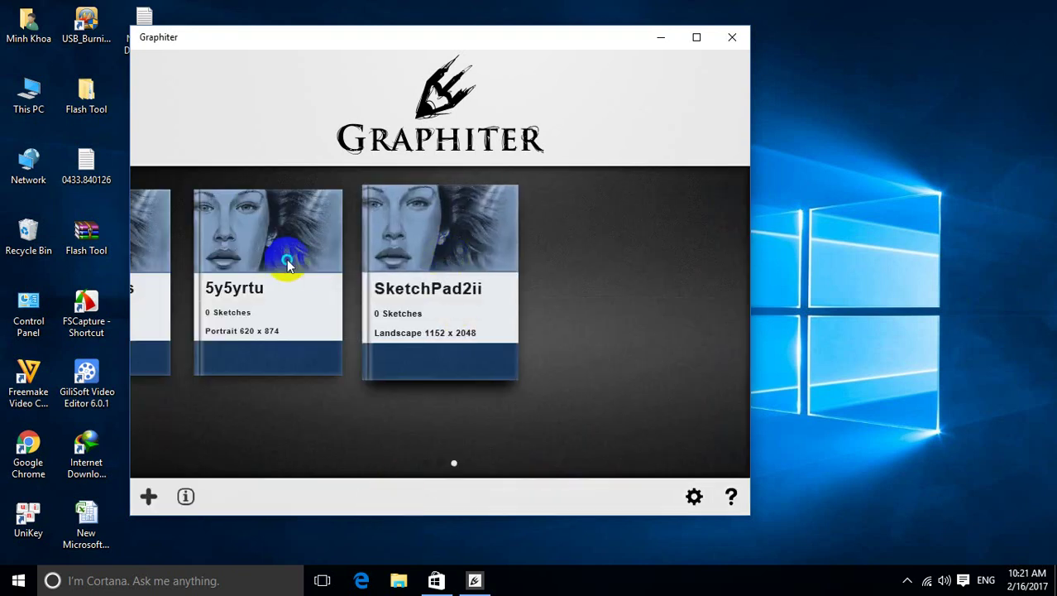
pyautogui.scroll(1, 442, 466)
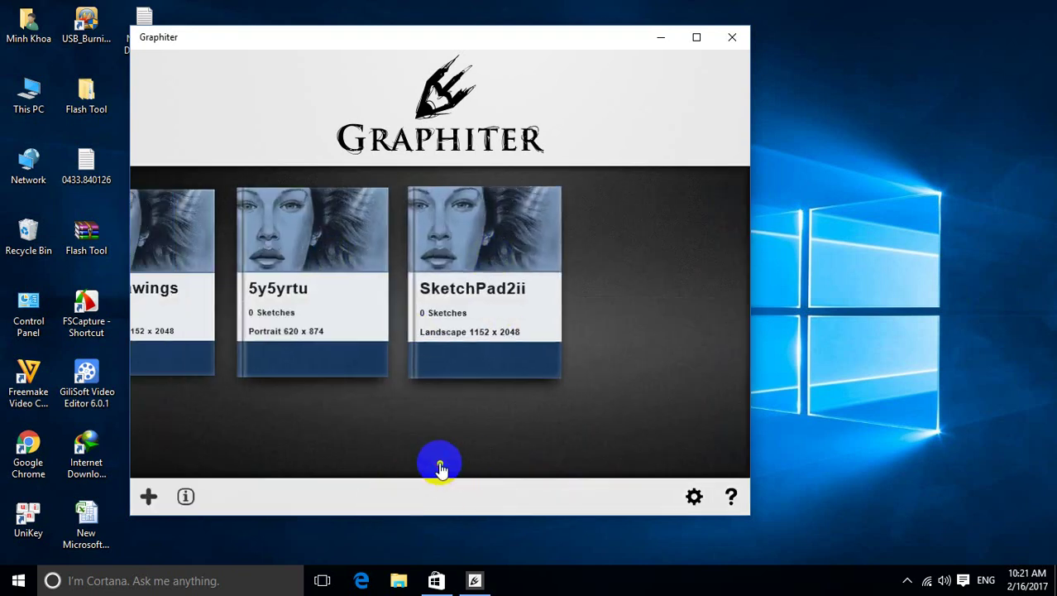
# - Maximize the Graphiter window and start a new portrait sketchbook with Fine Toned - Black paper
pyautogui.click(694, 37)
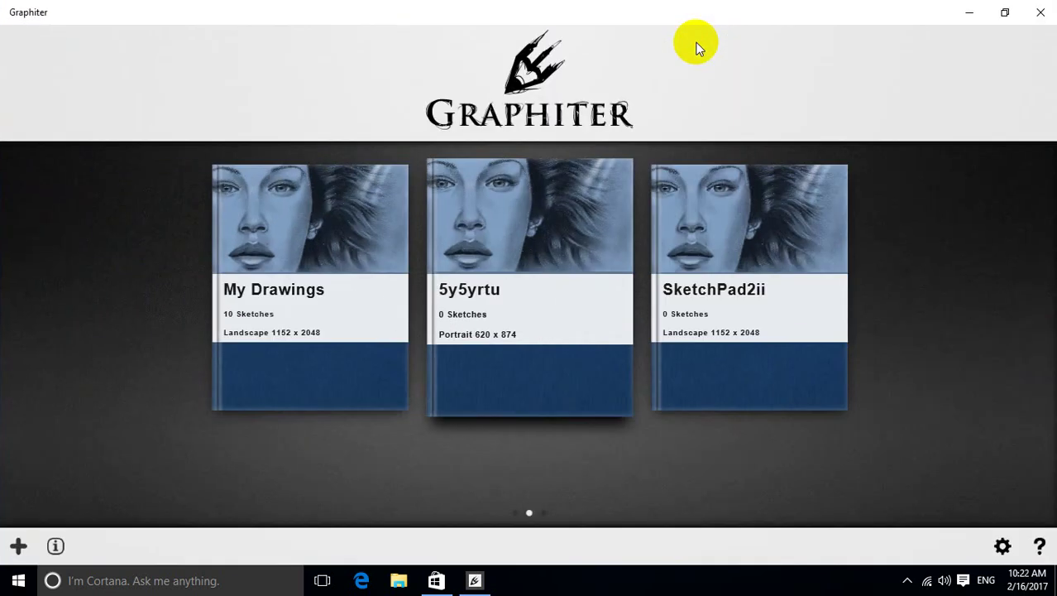
pyautogui.click(19, 548)
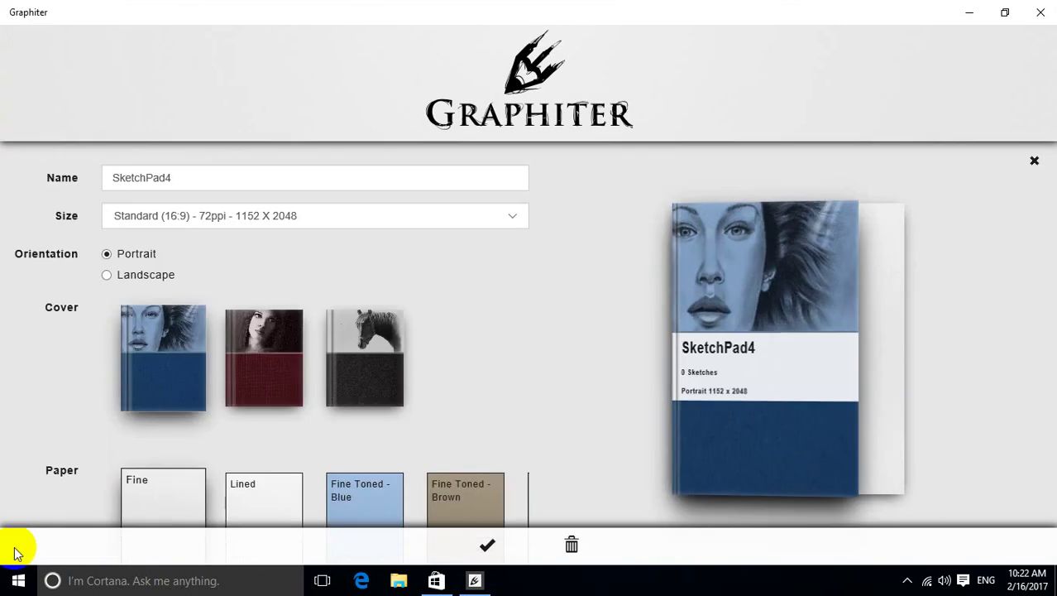
pyautogui.scroll(-2, 494, 308)
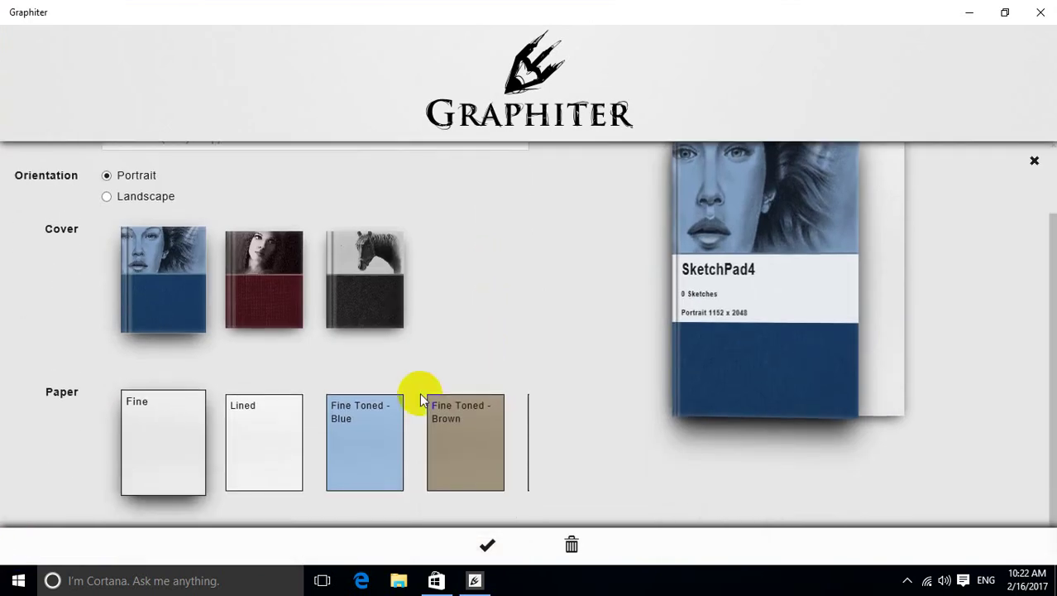
pyautogui.moveTo(321, 516); pyautogui.dragTo(661, 512)
pyautogui.click(467, 444)
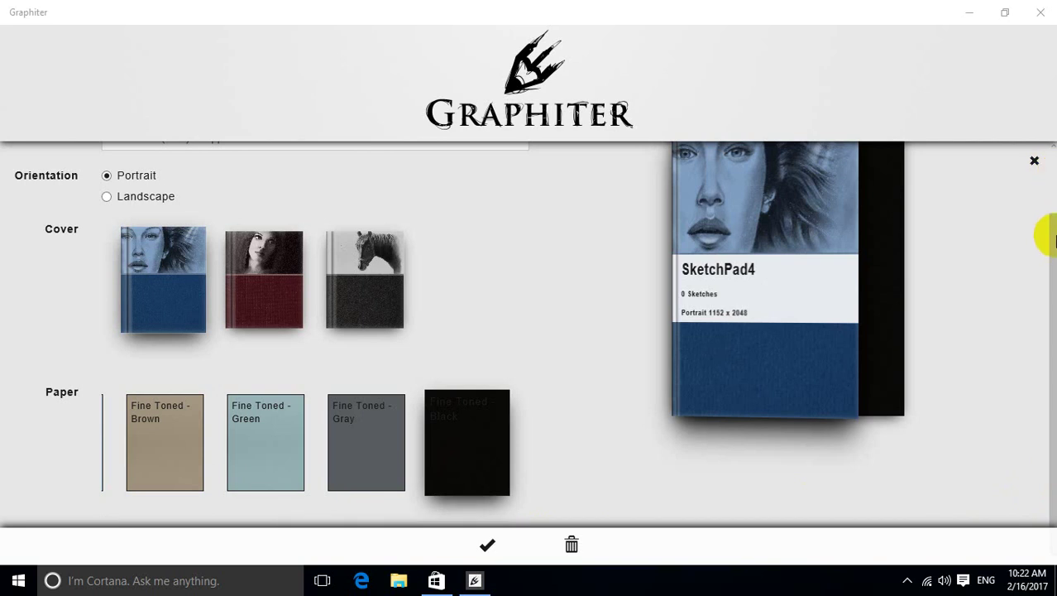
# - Review the new sketchbook's options, restore the window to its smaller size and save the sketchbook
pyautogui.moveTo(1047, 227); pyautogui.dragTo(1048, 155)
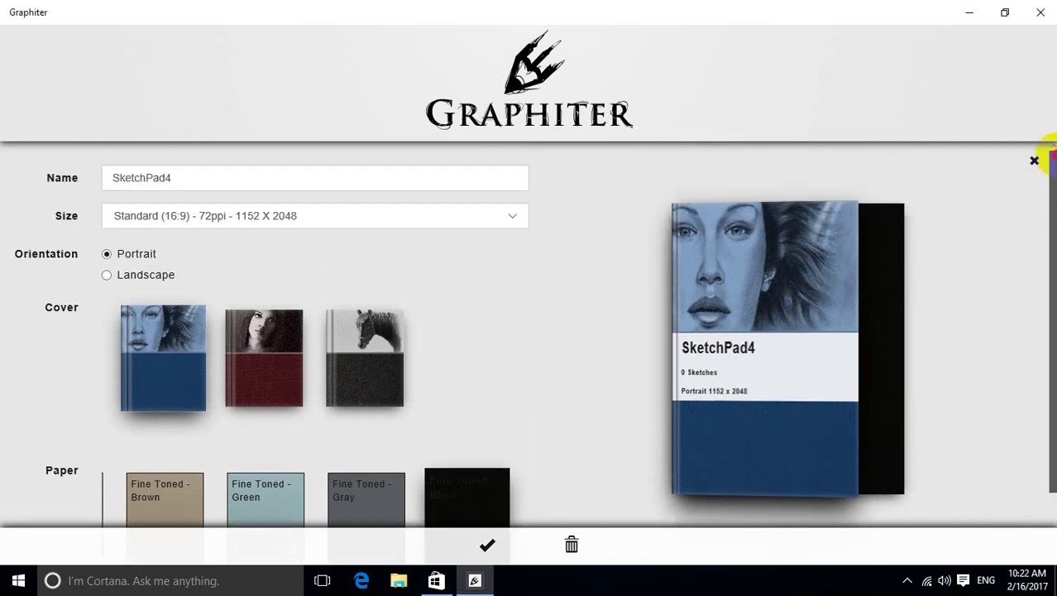
pyautogui.moveTo(1049, 157); pyautogui.dragTo(1043, 425)
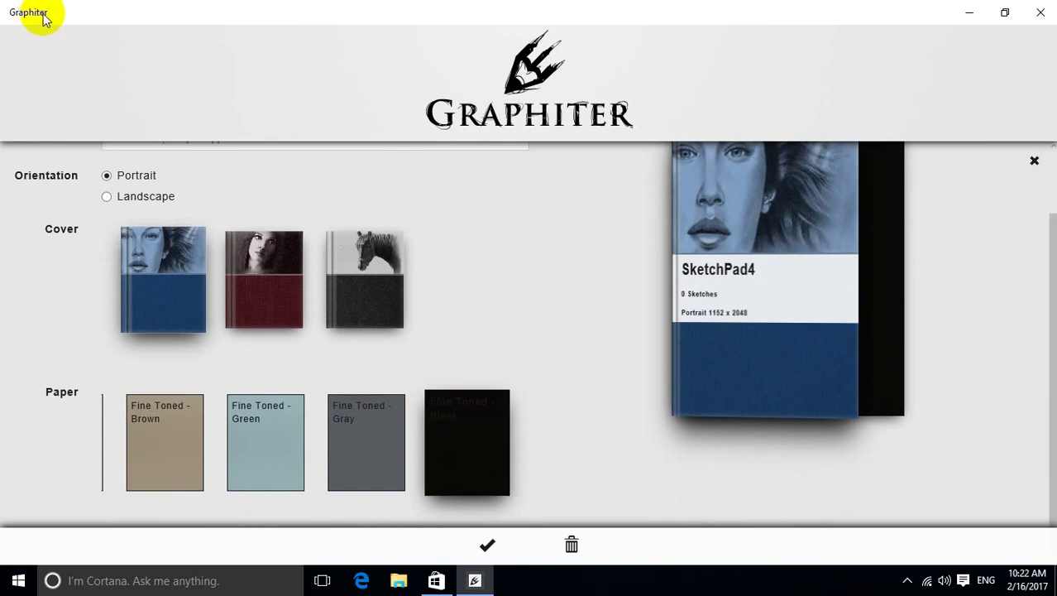
pyautogui.click(1006, 12)
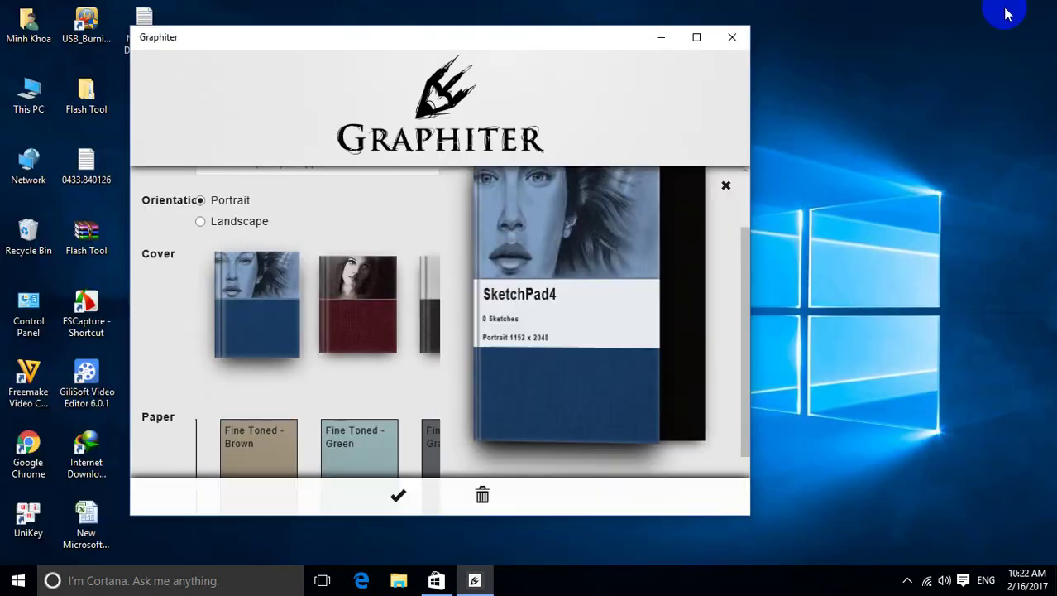
pyautogui.scroll(-2, 494, 320)
pyautogui.click(392, 499)
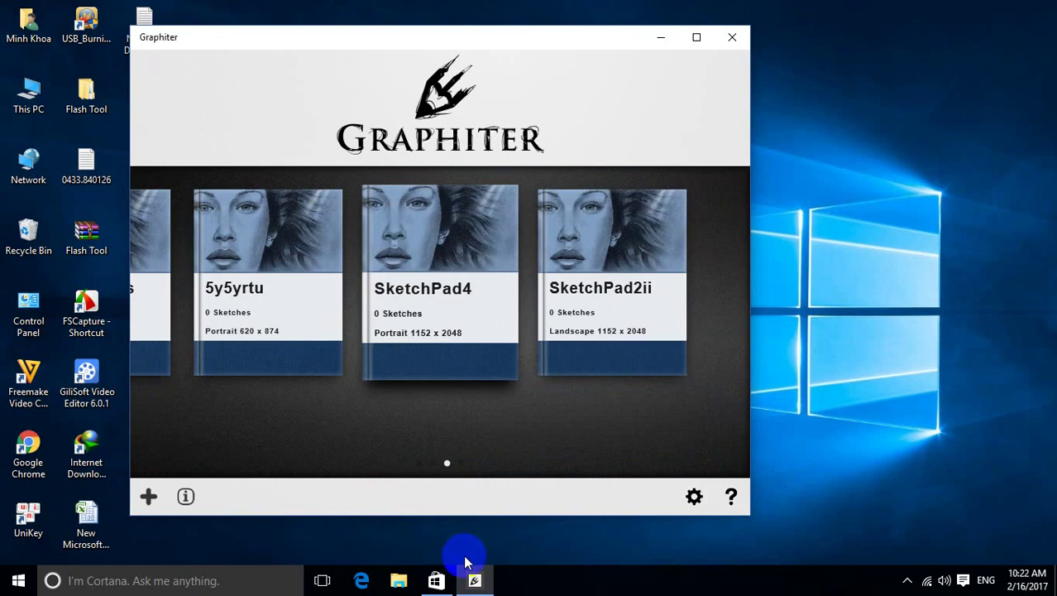
pyautogui.click(477, 580)
pyautogui.rightClick(477, 581)
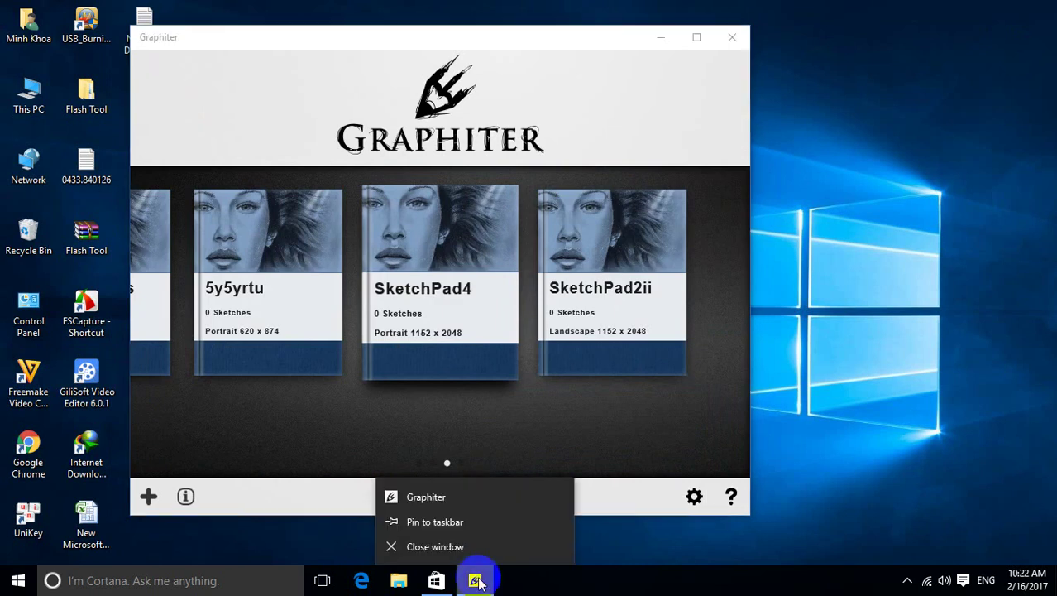
pyautogui.click(456, 480)
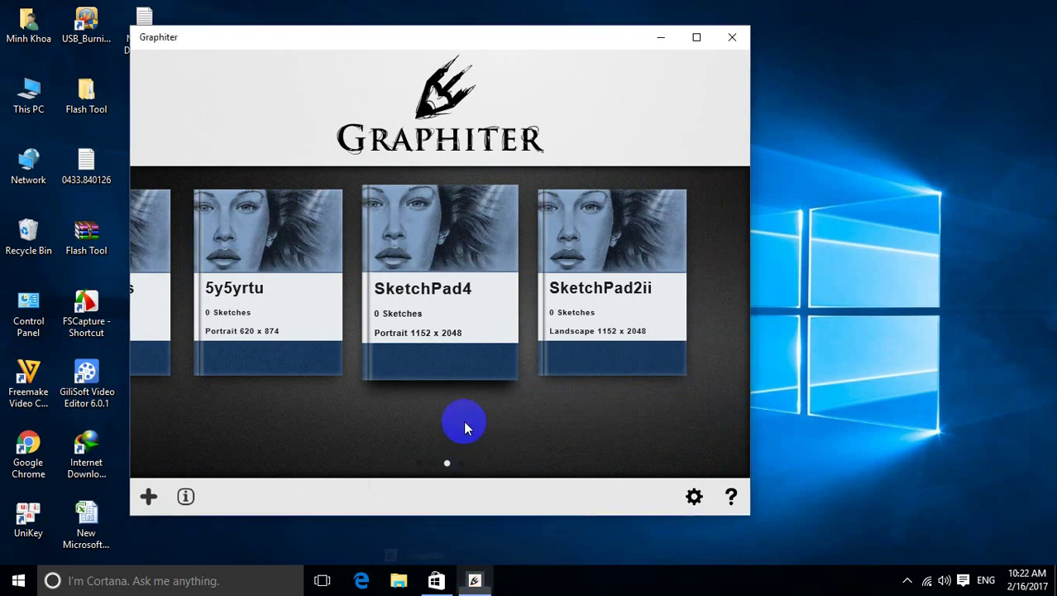
# - View the Input and Drawing and Pen Calibration settings, maximizing the window to read the calibration instructions, and return to the Settings list
pyautogui.click(695, 497)
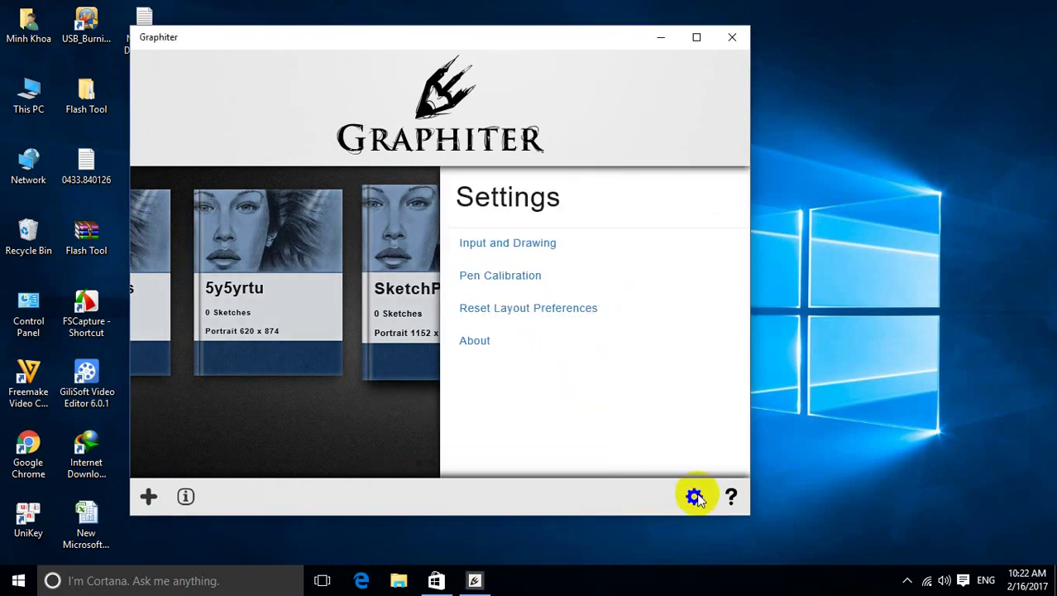
pyautogui.click(500, 241)
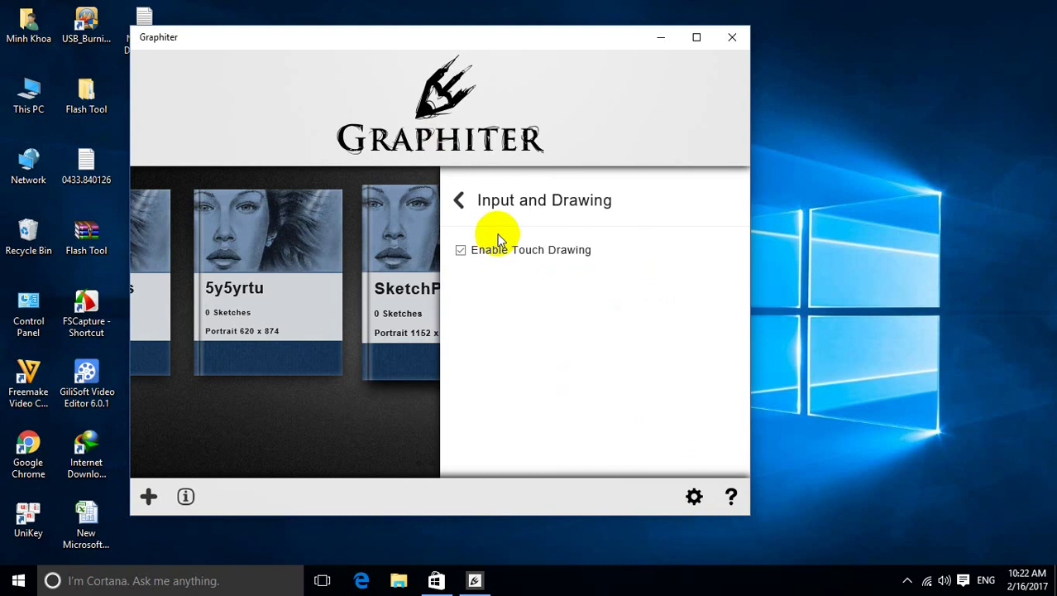
pyautogui.click(458, 201)
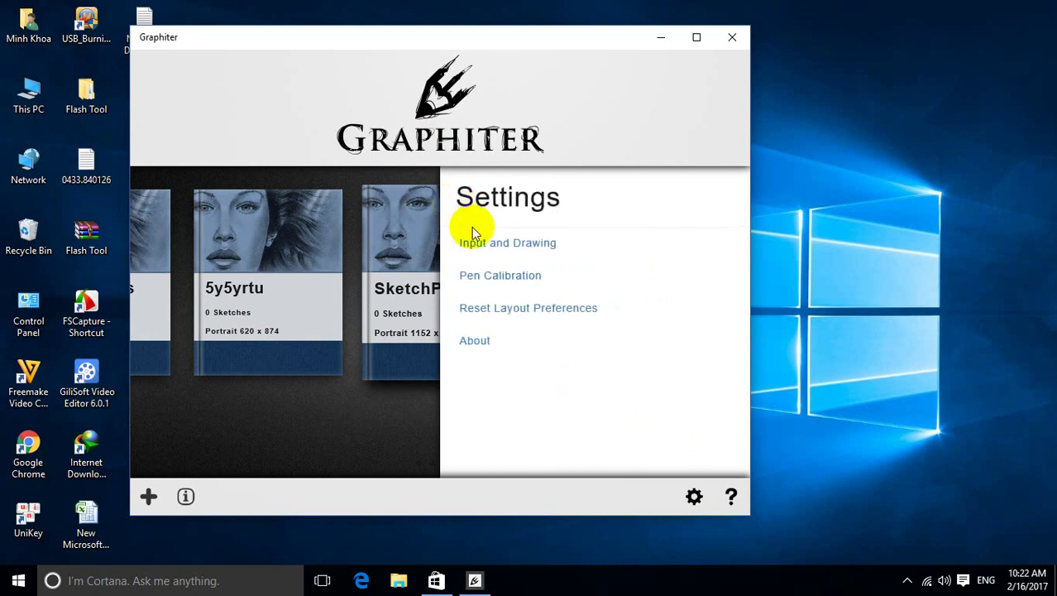
pyautogui.click(484, 286)
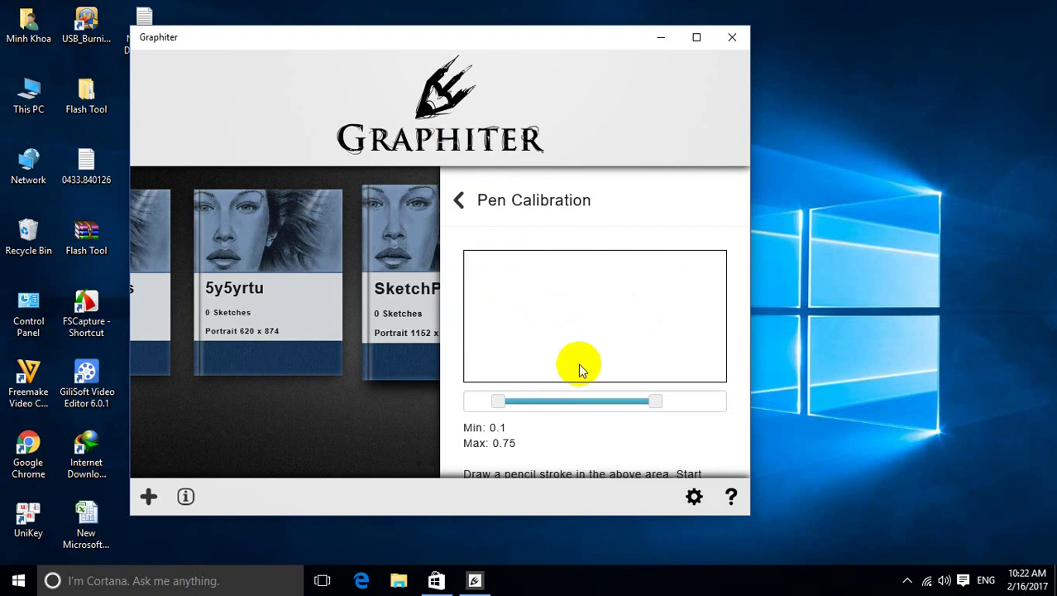
pyautogui.click(696, 38)
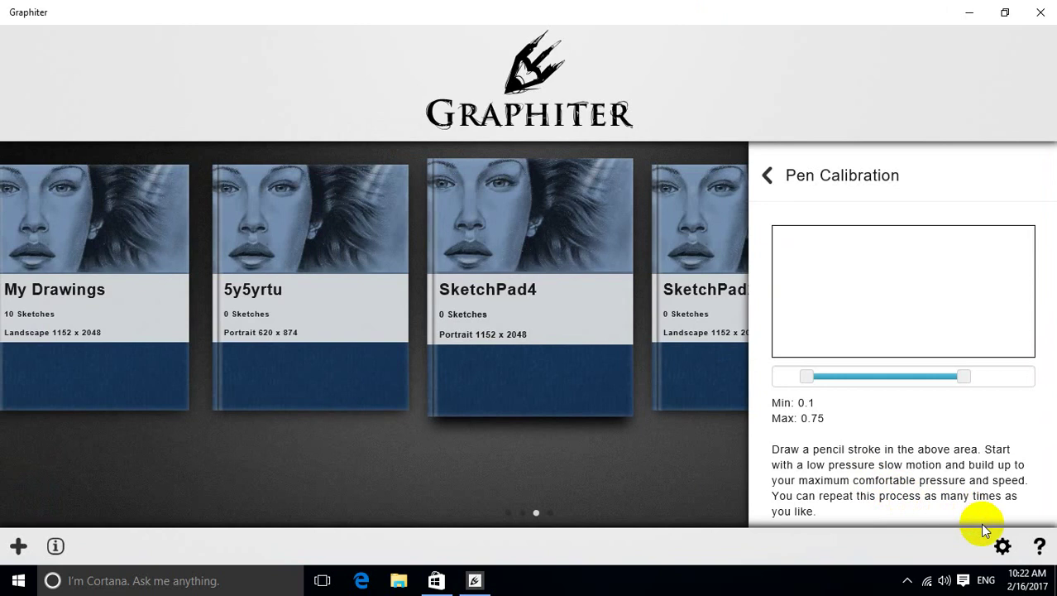
pyautogui.click(768, 174)
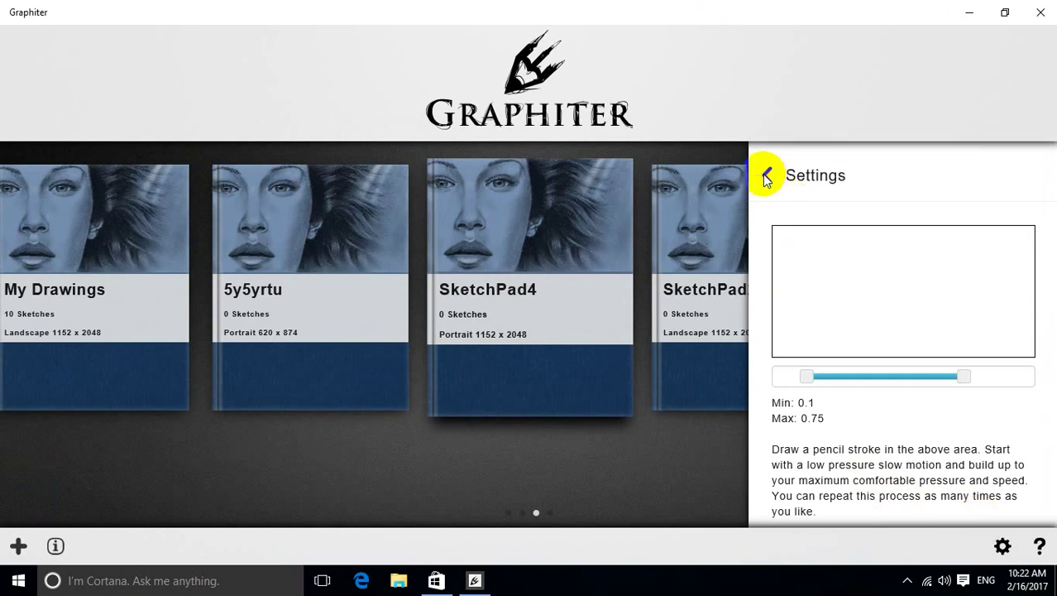
pyautogui.rightClick(20, 11)
pyautogui.rightClick(196, 9)
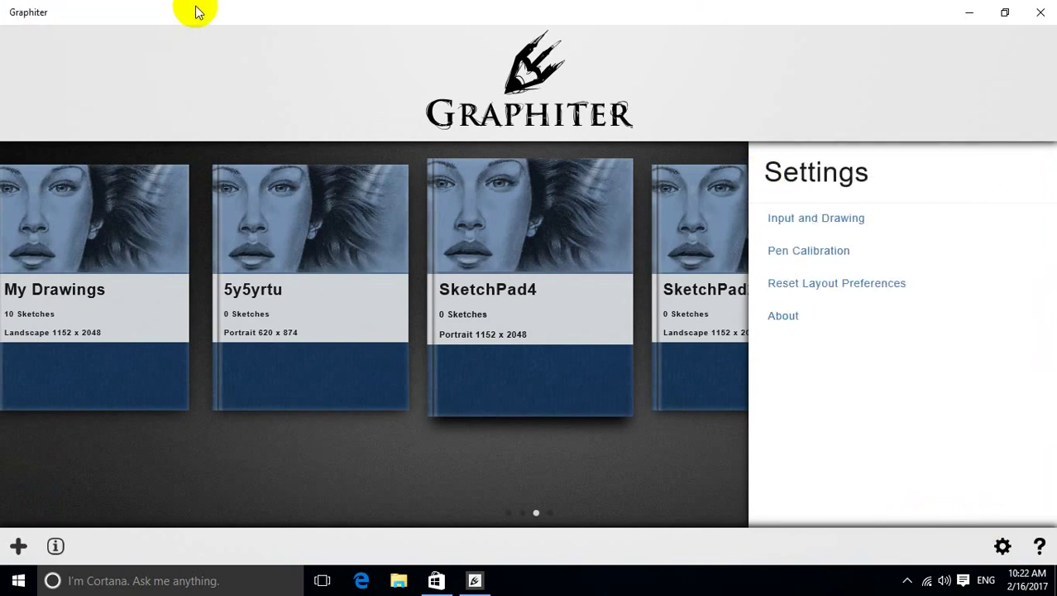
pyautogui.rightClick(198, 11)
pyautogui.click(104, 300)
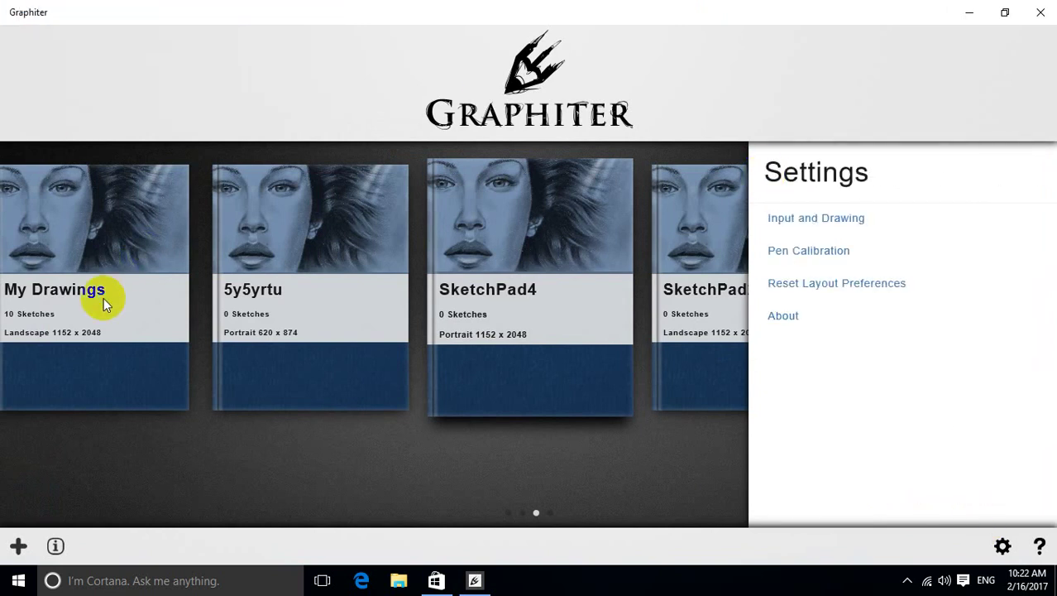
# - Look through the cover and paper options for another new sketchbook and close Graphiter without saving it
pyautogui.click(18, 546)
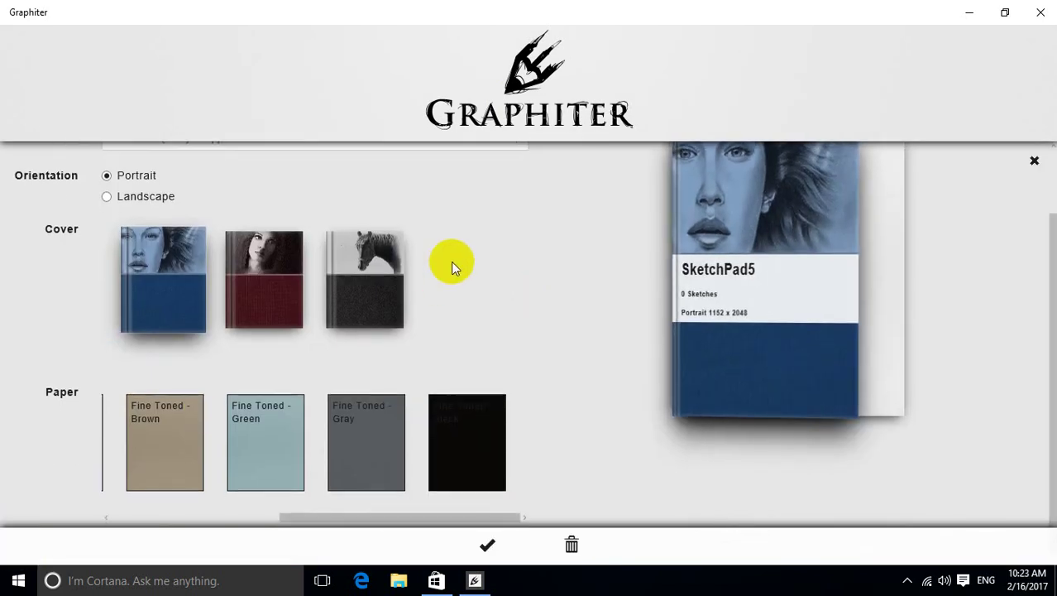
pyautogui.scroll(2, 452, 260)
pyautogui.click(275, 365)
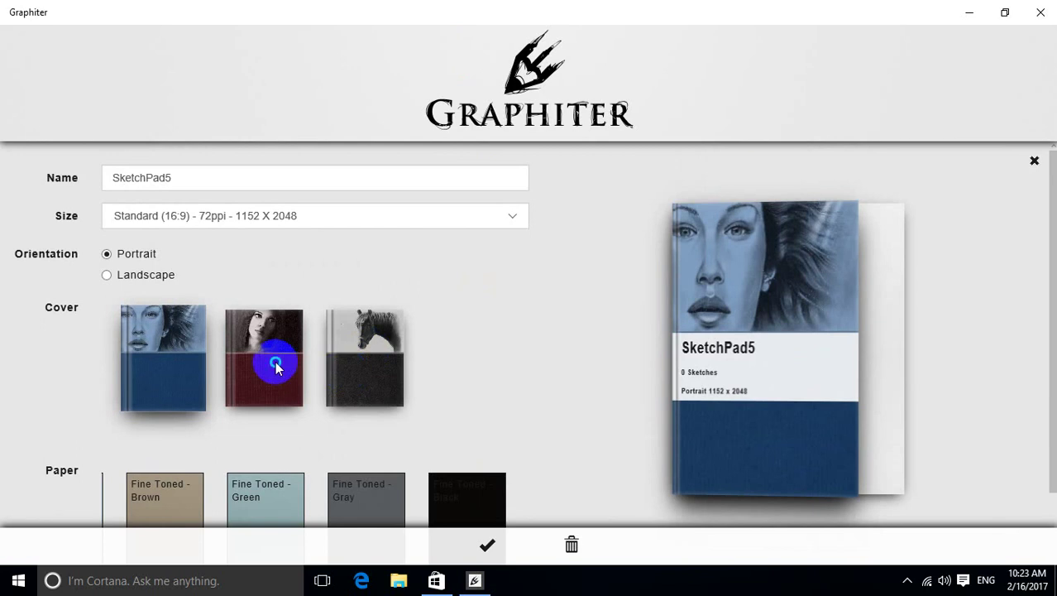
pyautogui.click(180, 362)
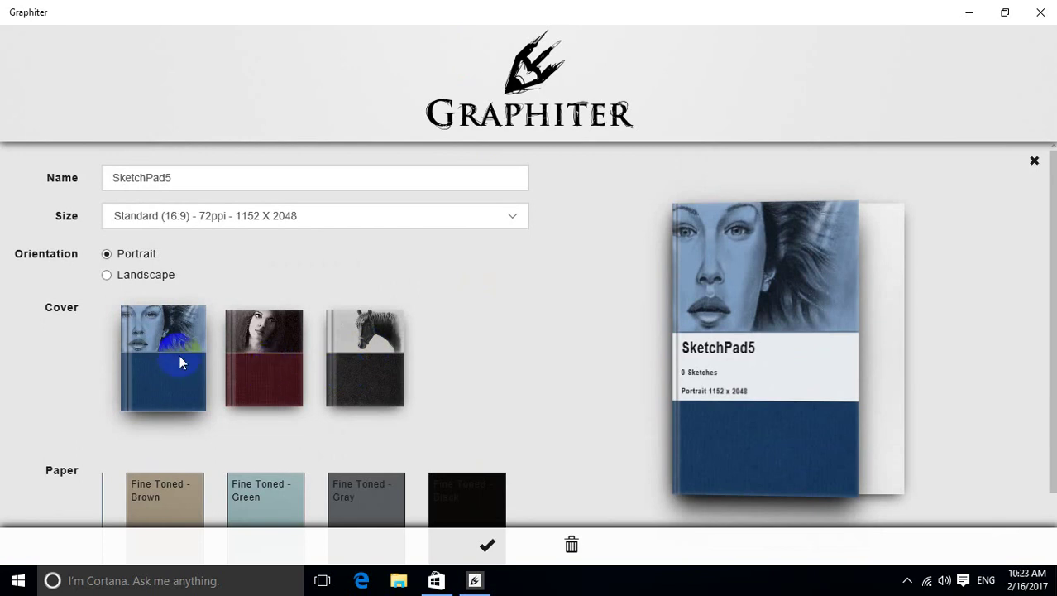
pyautogui.scroll(-2, 178, 360)
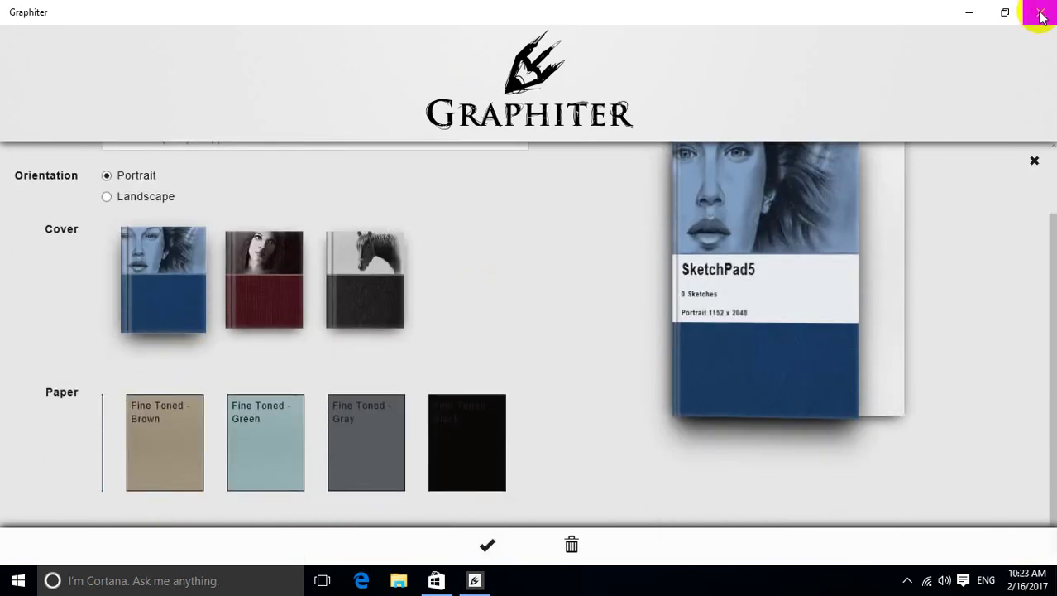
pyautogui.click(1040, 13)
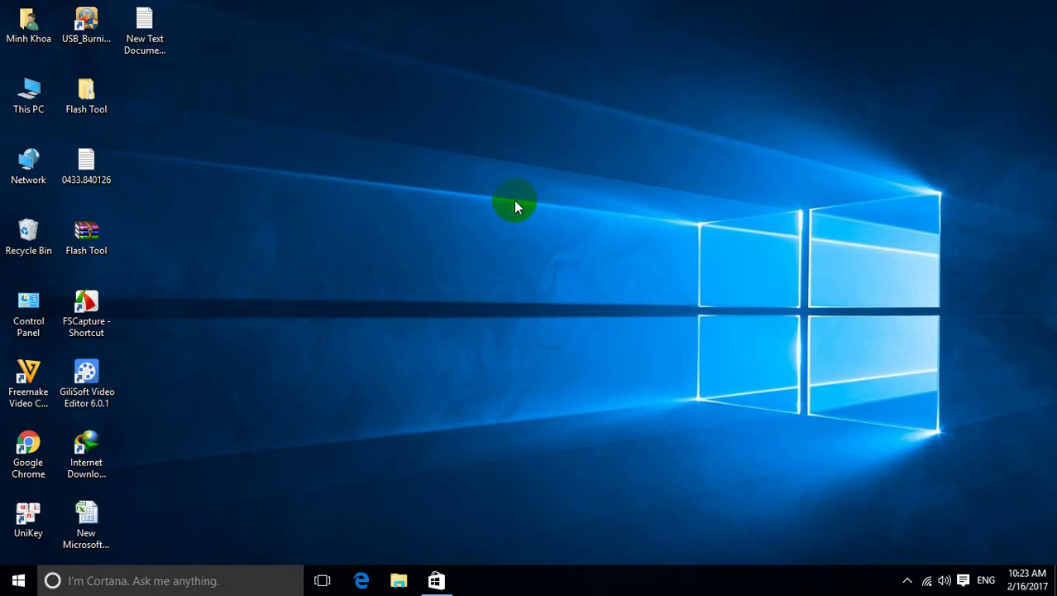